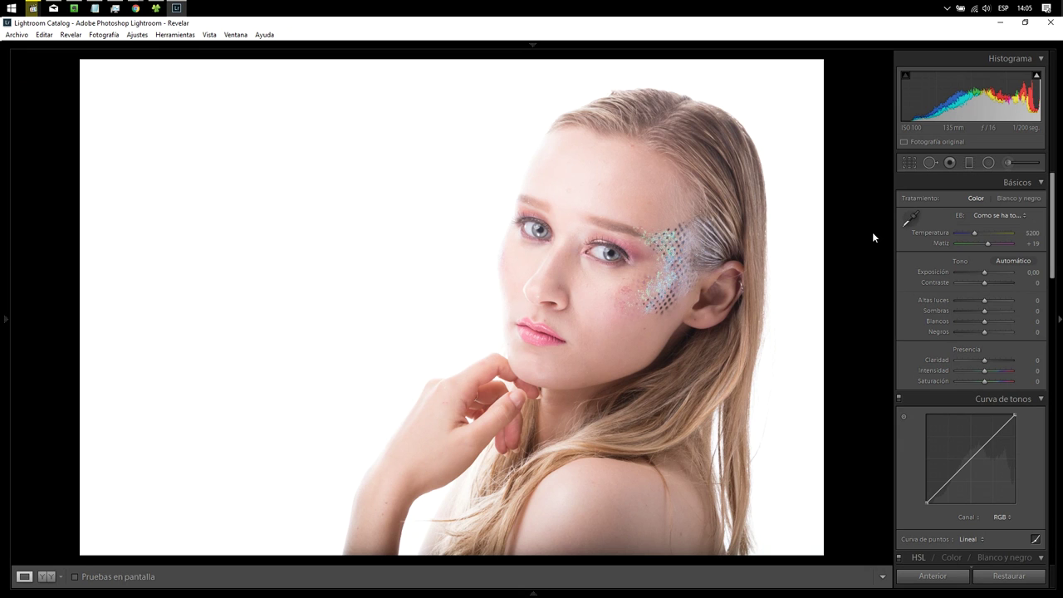
# Step: Cycle the Loupe info overlay to display file name, exposure and lens details
pyautogui.press('i')
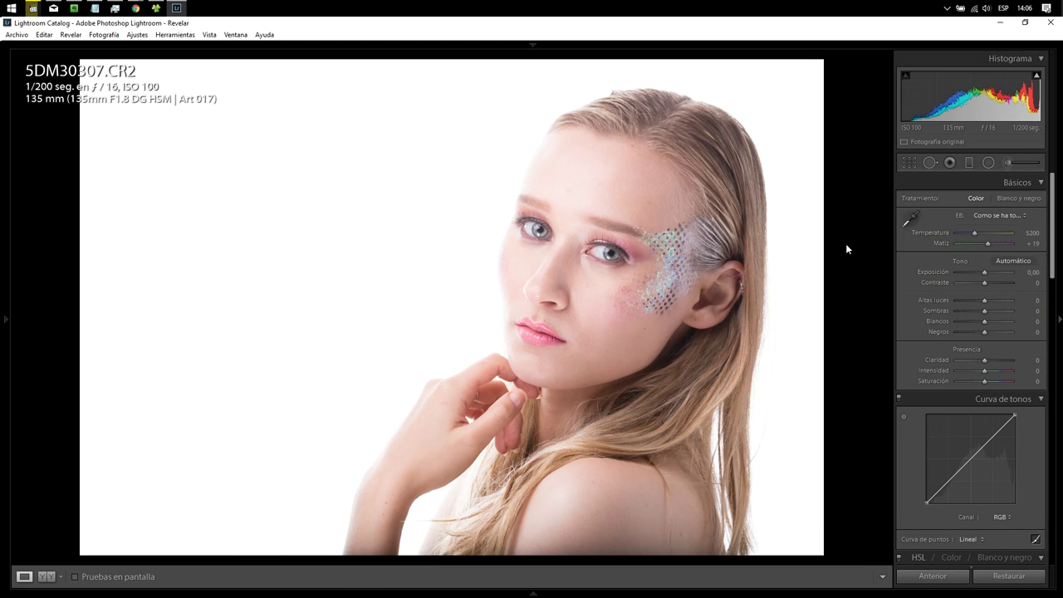
# Step: Set the surround background to white (Blanco) and hide the info overlay
pyautogui.rightClick(845, 243)
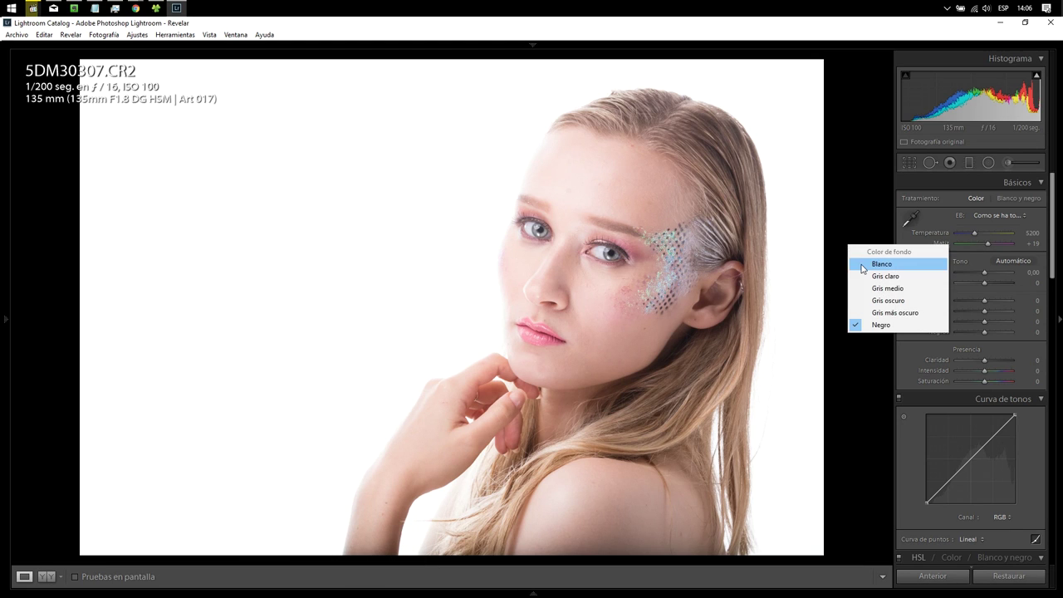
pyautogui.click(860, 264)
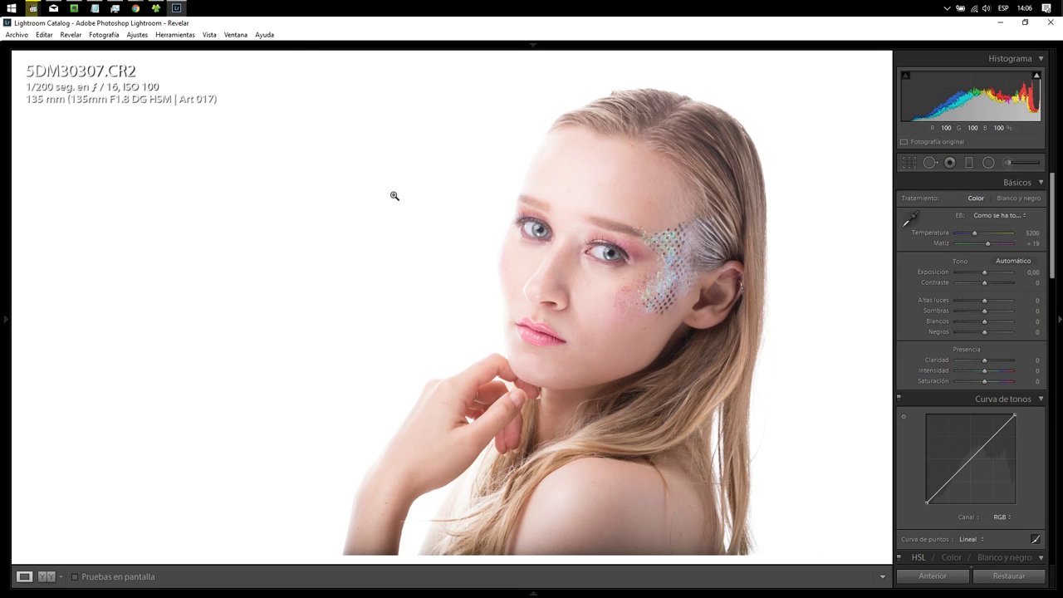
pyautogui.press('i')
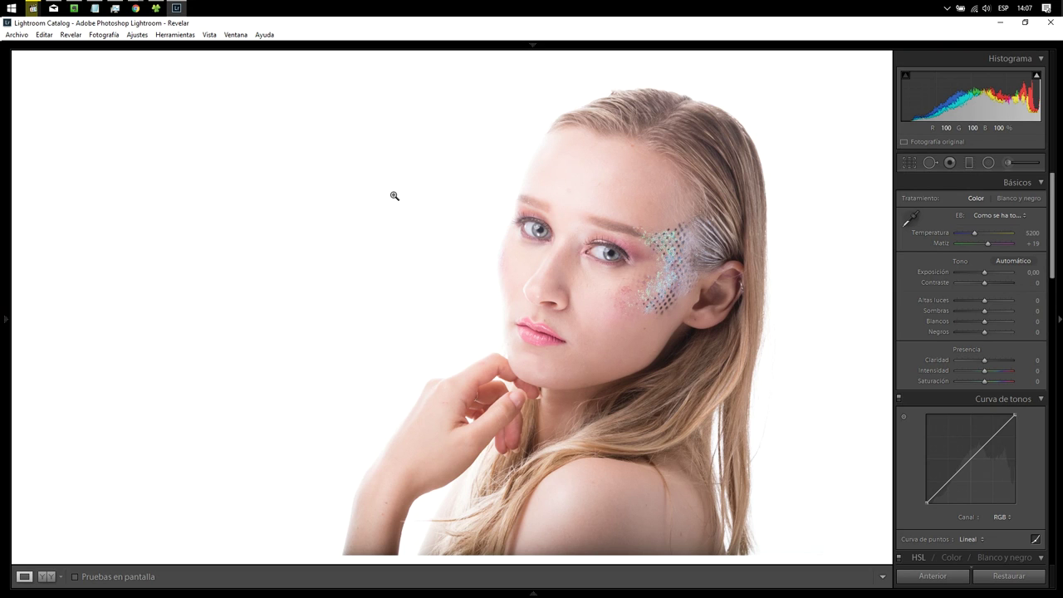
pyautogui.click(593, 240)
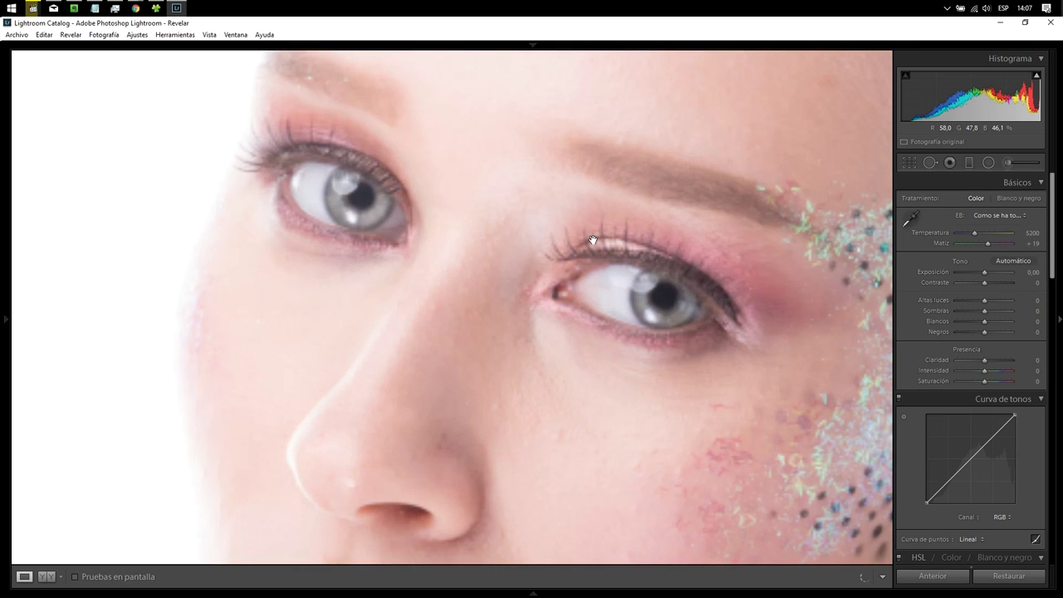
pyautogui.moveTo(683, 388); pyautogui.dragTo(706, 382)
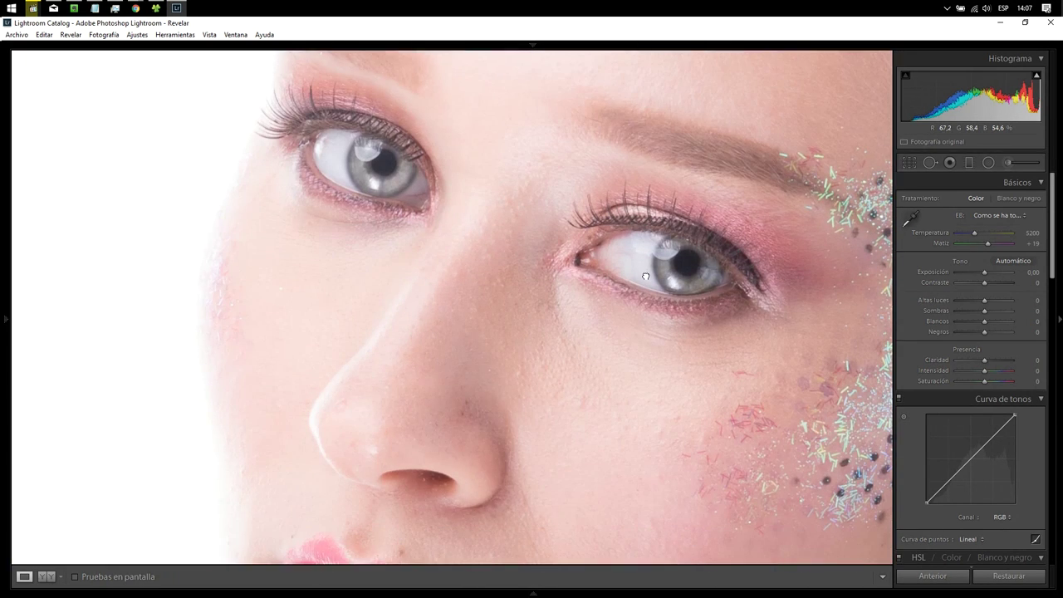
pyautogui.click(4, 122)
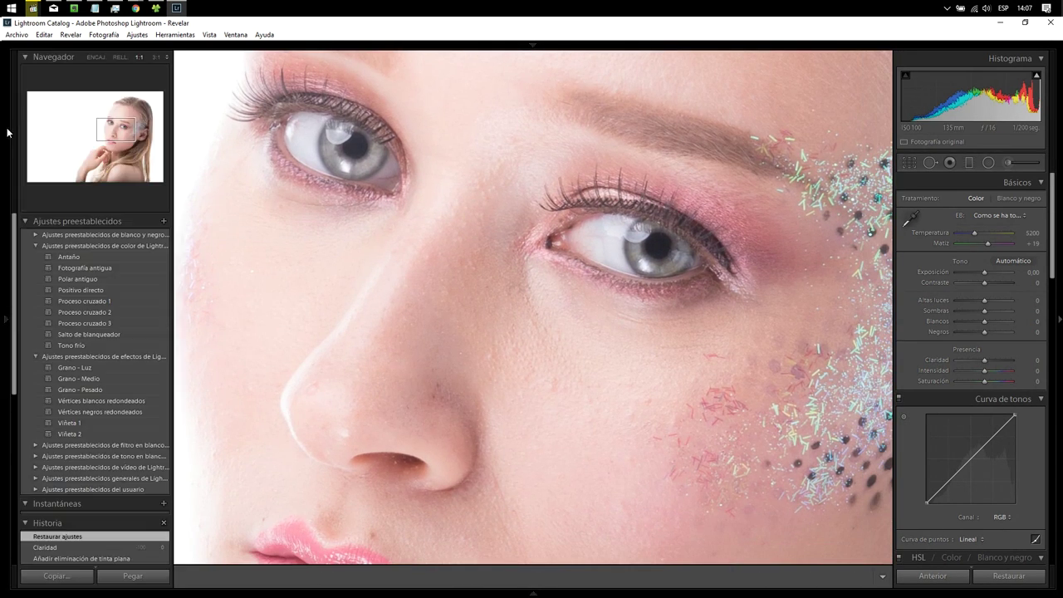
pyautogui.click(156, 57)
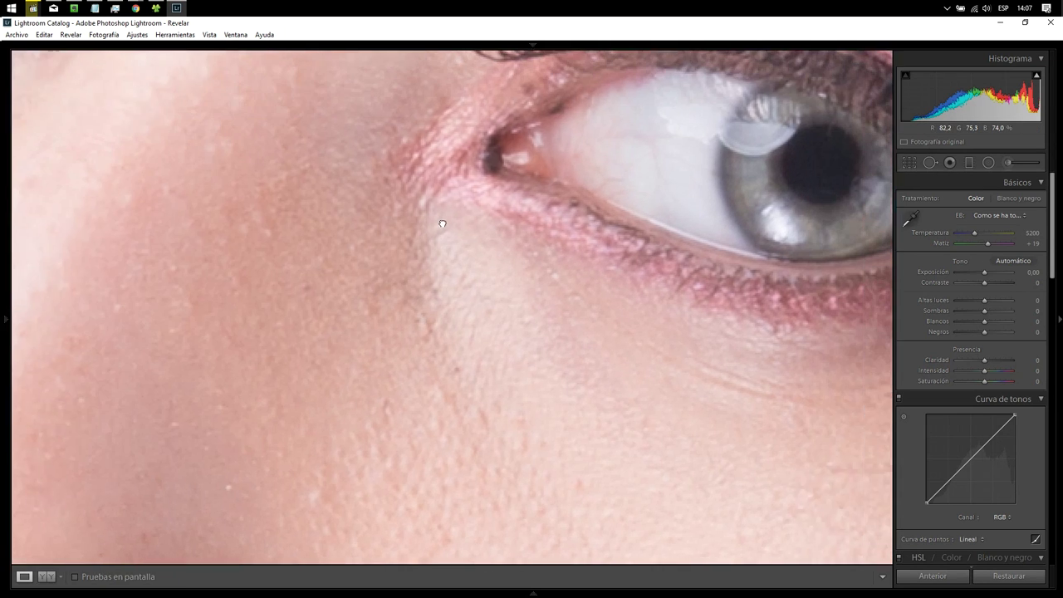
pyautogui.moveTo(473, 202); pyautogui.dragTo(309, 375)
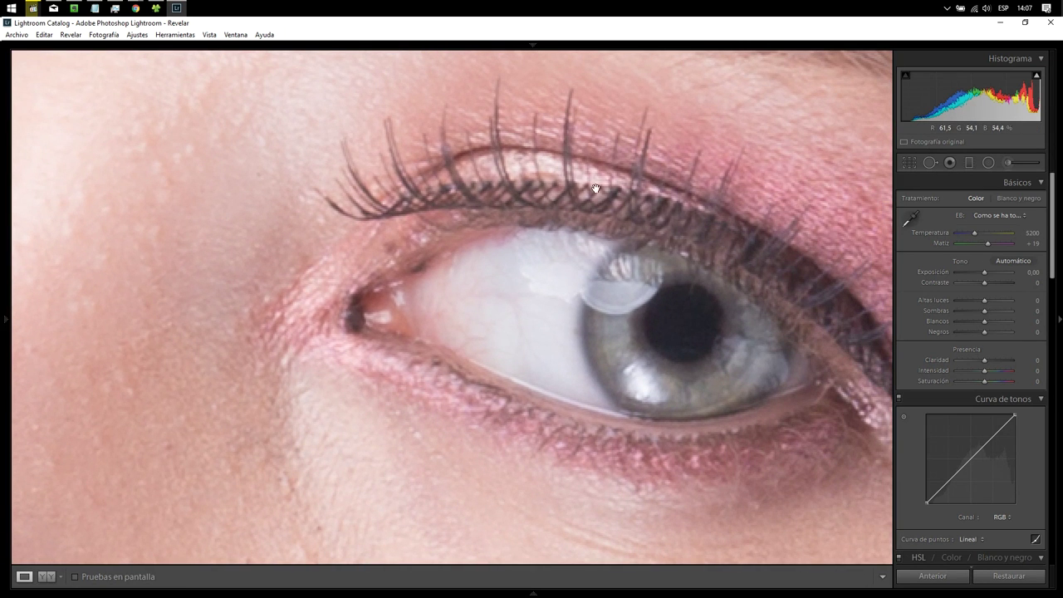
pyautogui.moveTo(595, 189); pyautogui.dragTo(571, 235)
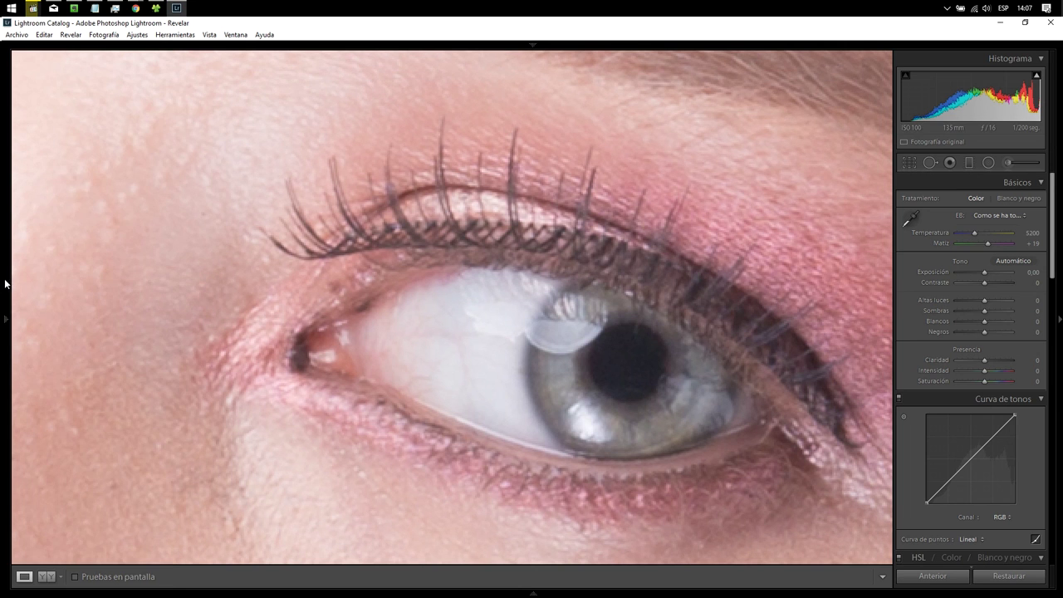
pyautogui.click(141, 57)
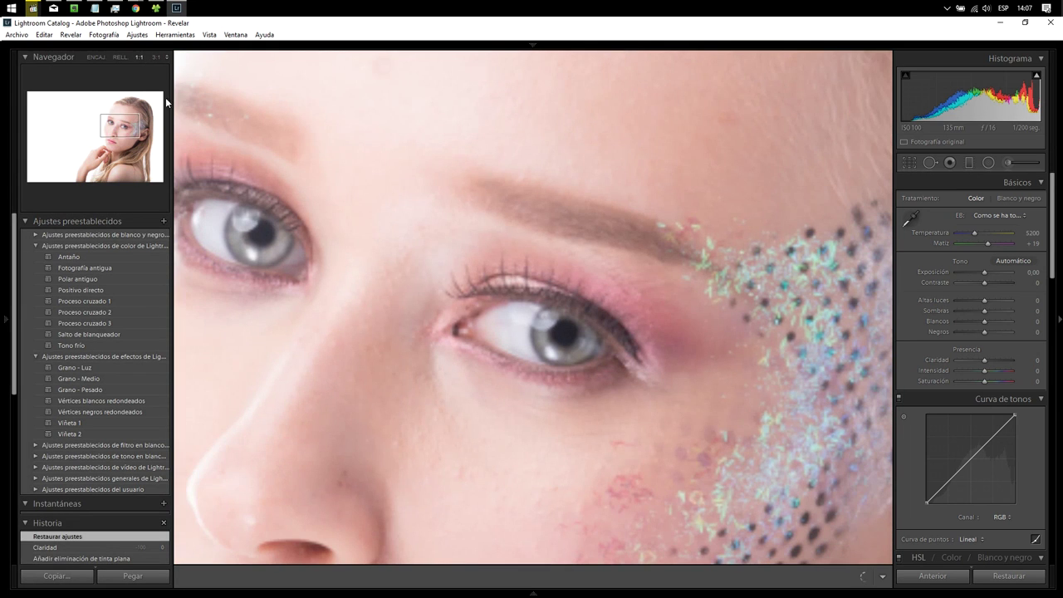
pyautogui.click(543, 309)
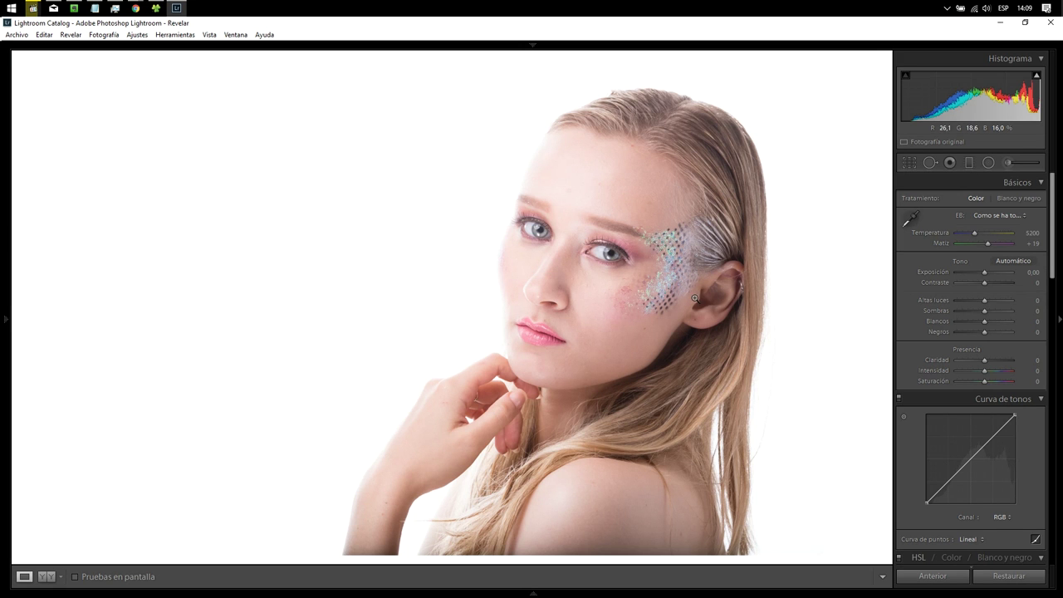
pyautogui.click(565, 280)
pyautogui.moveTo(565, 280); pyautogui.dragTo(709, 205)
pyautogui.moveTo(714, 288); pyautogui.dragTo(816, 215)
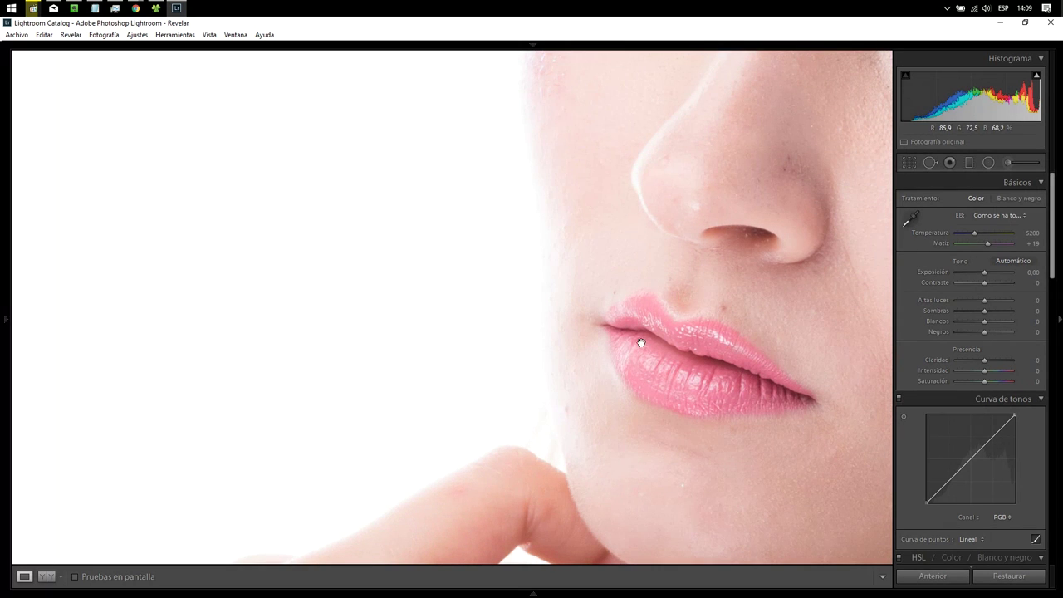
pyautogui.moveTo(624, 450); pyautogui.dragTo(551, 372)
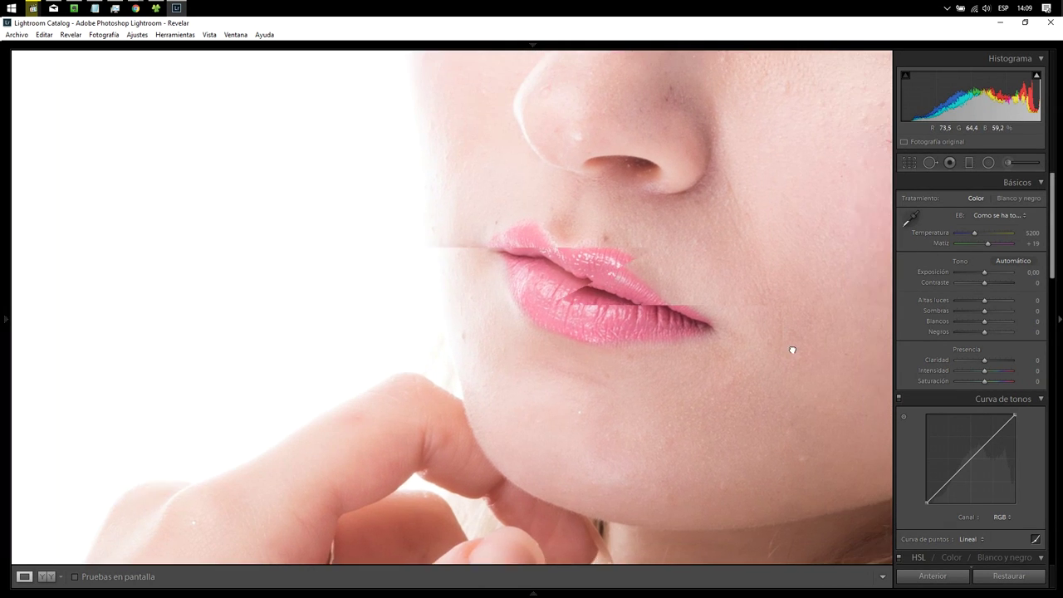
pyautogui.moveTo(790, 349); pyautogui.dragTo(607, 379)
pyautogui.moveTo(629, 269); pyautogui.dragTo(626, 381)
pyautogui.moveTo(543, 277); pyautogui.dragTo(591, 327)
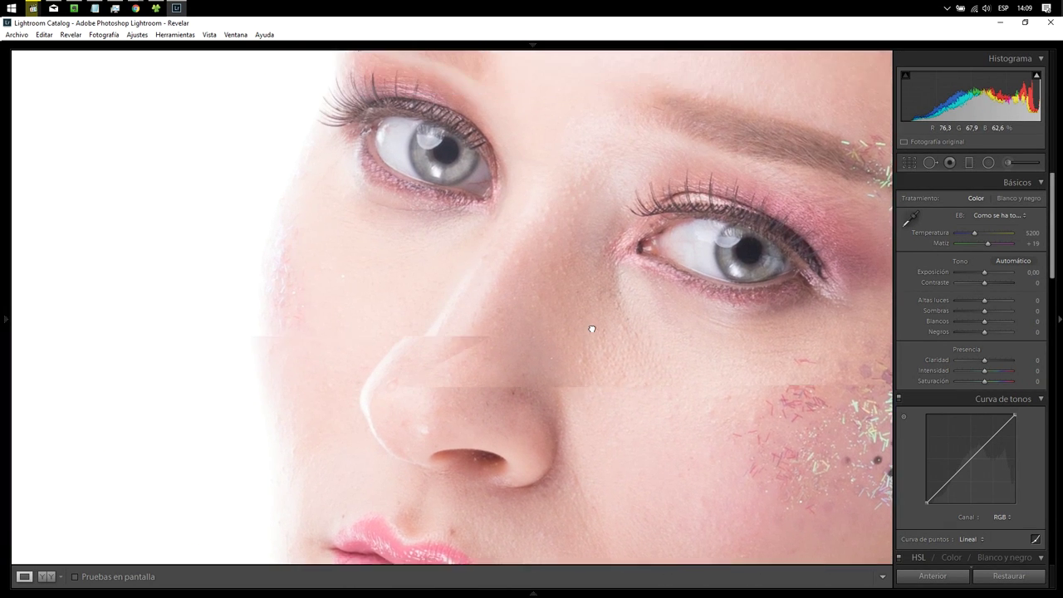
pyautogui.moveTo(575, 192); pyautogui.dragTo(646, 377)
pyautogui.moveTo(470, 344); pyautogui.dragTo(489, 396)
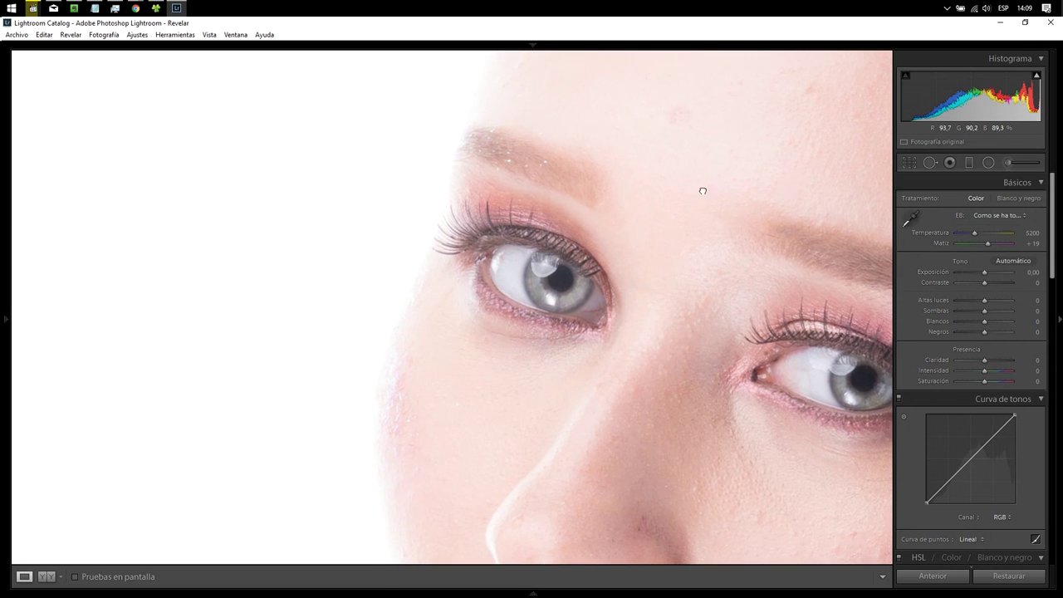
pyautogui.moveTo(703, 191); pyautogui.dragTo(534, 361)
pyautogui.moveTo(656, 211); pyautogui.dragTo(681, 234)
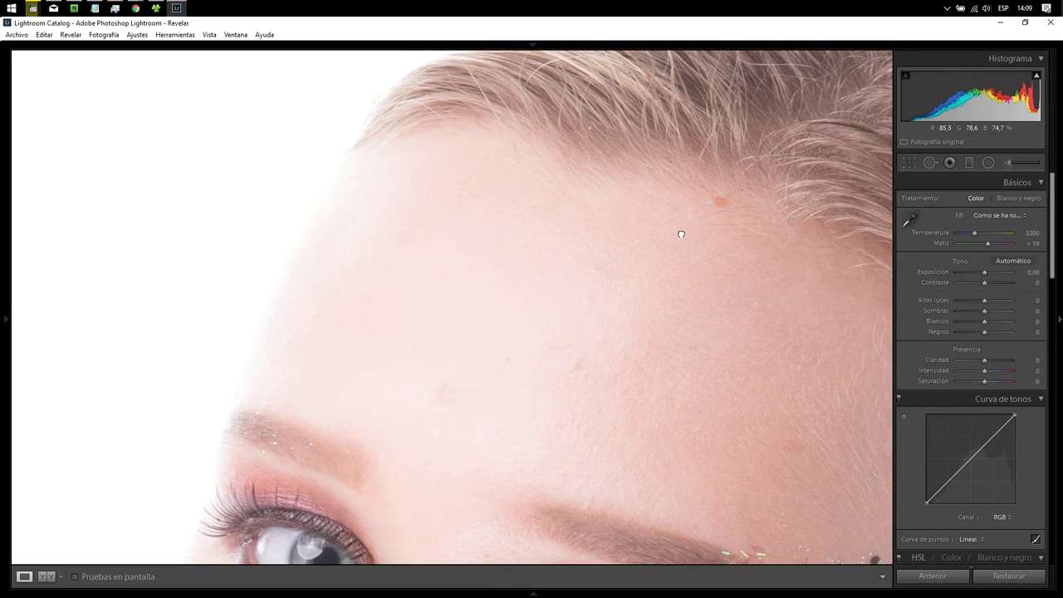
pyautogui.click(538, 340)
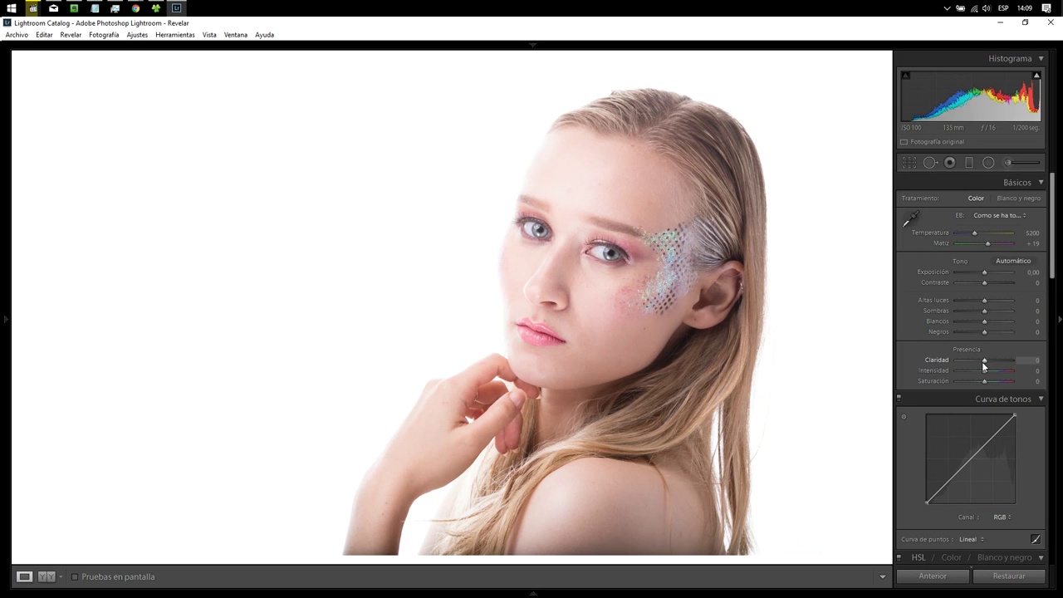
# Step: Raise Claridad and Contraste to +100, with Exposición reset to 0,00
pyautogui.moveTo(981, 361); pyautogui.dragTo(1017, 361)
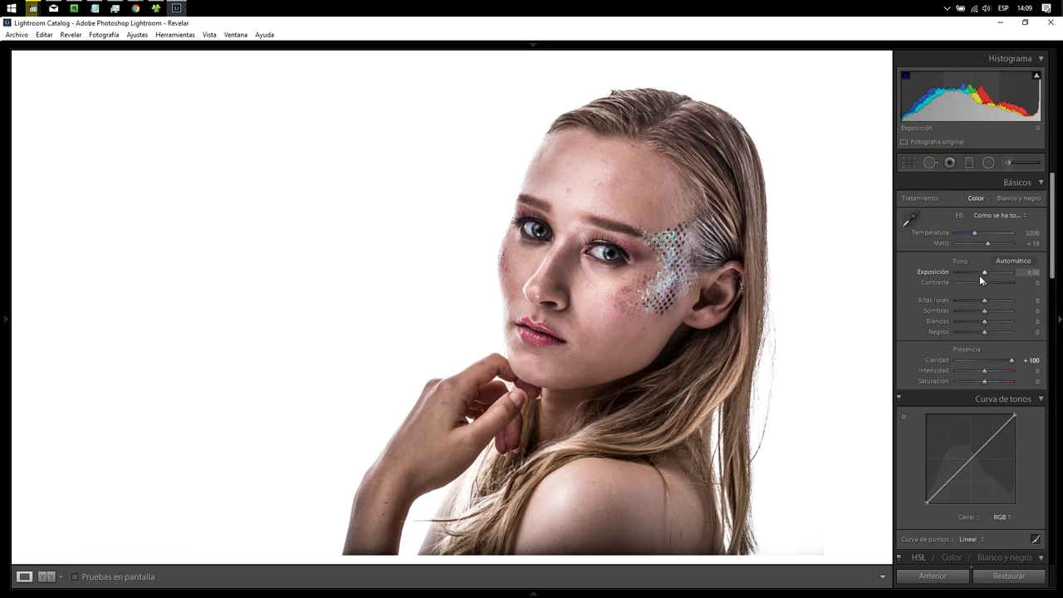
pyautogui.moveTo(984, 275); pyautogui.dragTo(983, 271)
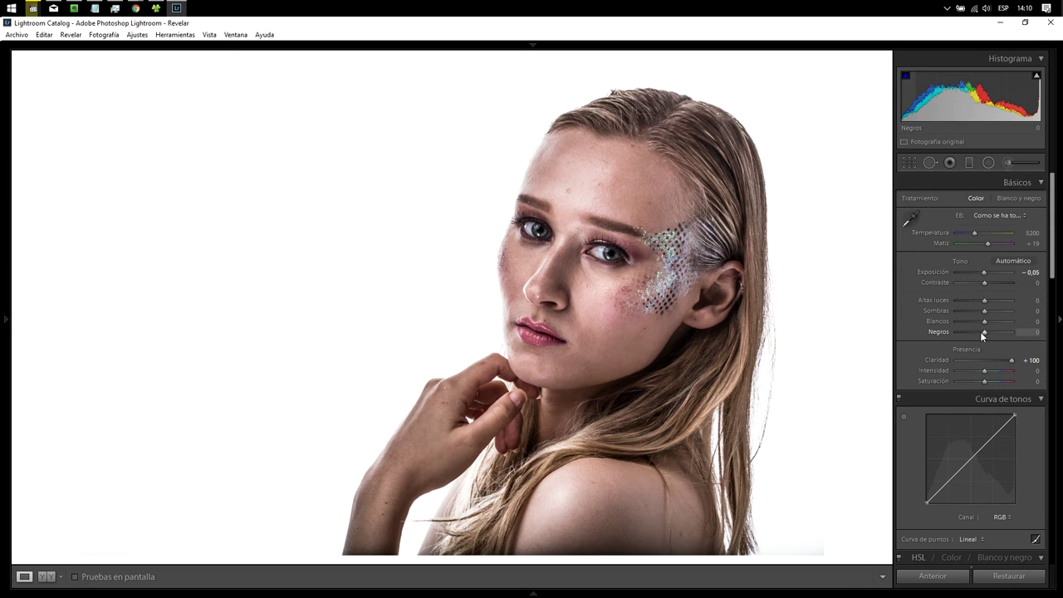
pyautogui.moveTo(984, 283); pyautogui.dragTo(1036, 287)
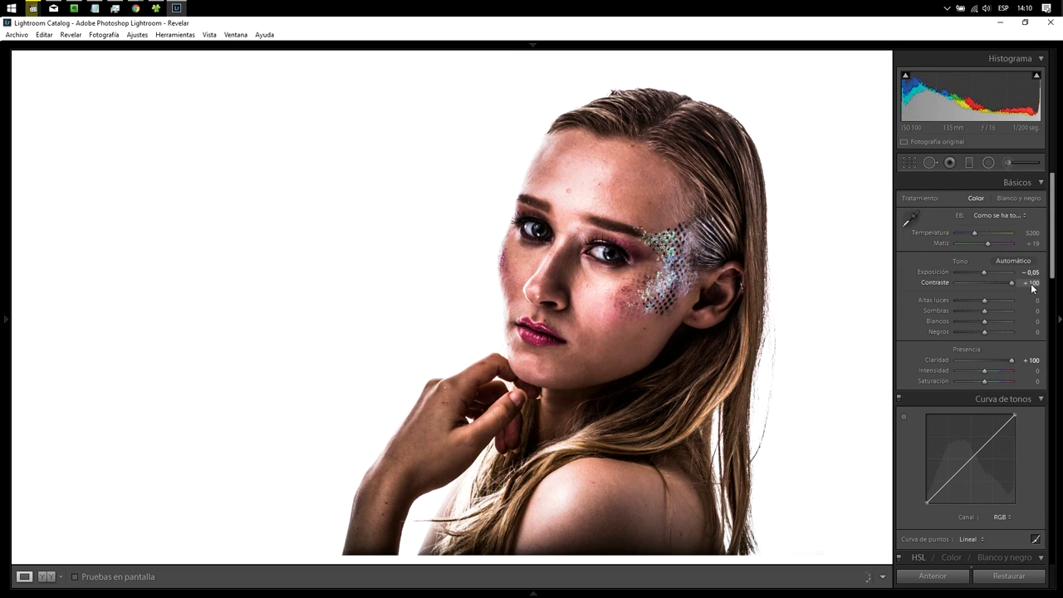
pyautogui.doubleClick(984, 275)
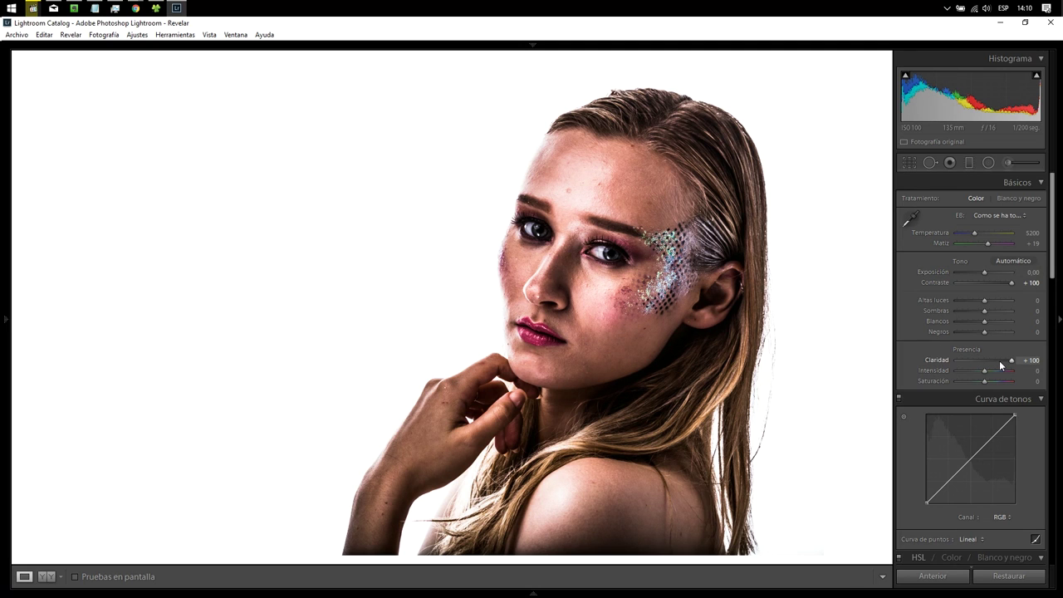
pyautogui.click(624, 188)
# Step: Pan the close-up onto the forehead and select the Spot Removal tool
pyautogui.moveTo(624, 189); pyautogui.dragTo(631, 314)
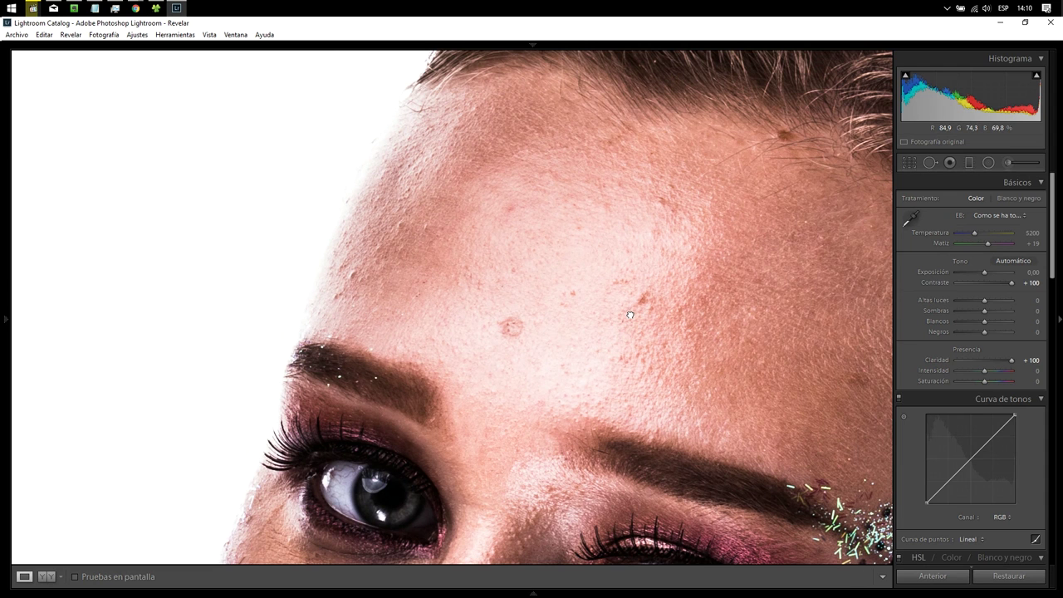
pyautogui.moveTo(630, 314); pyautogui.dragTo(543, 311)
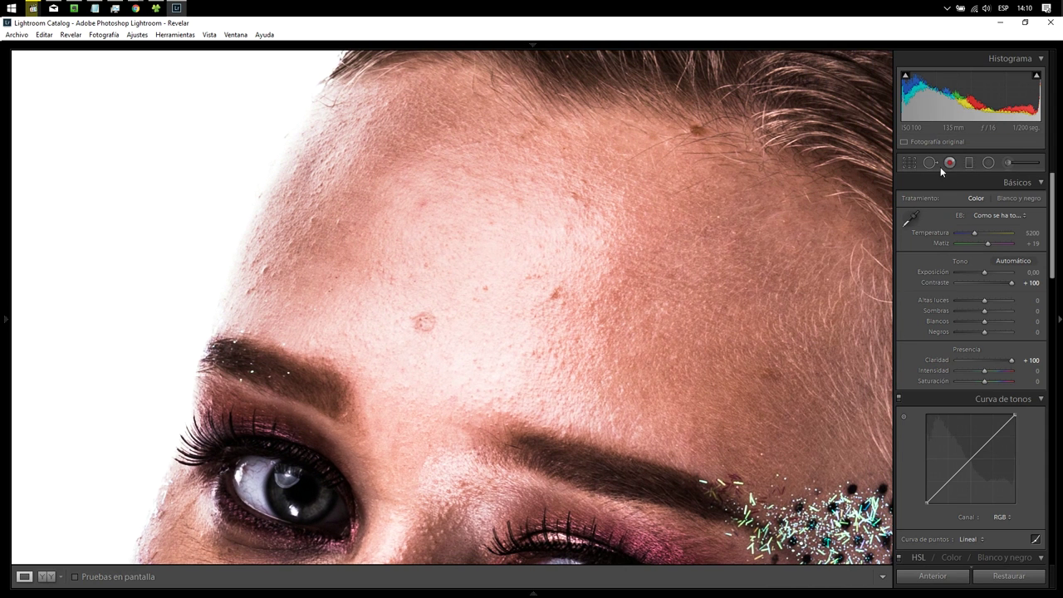
pyautogui.click(930, 162)
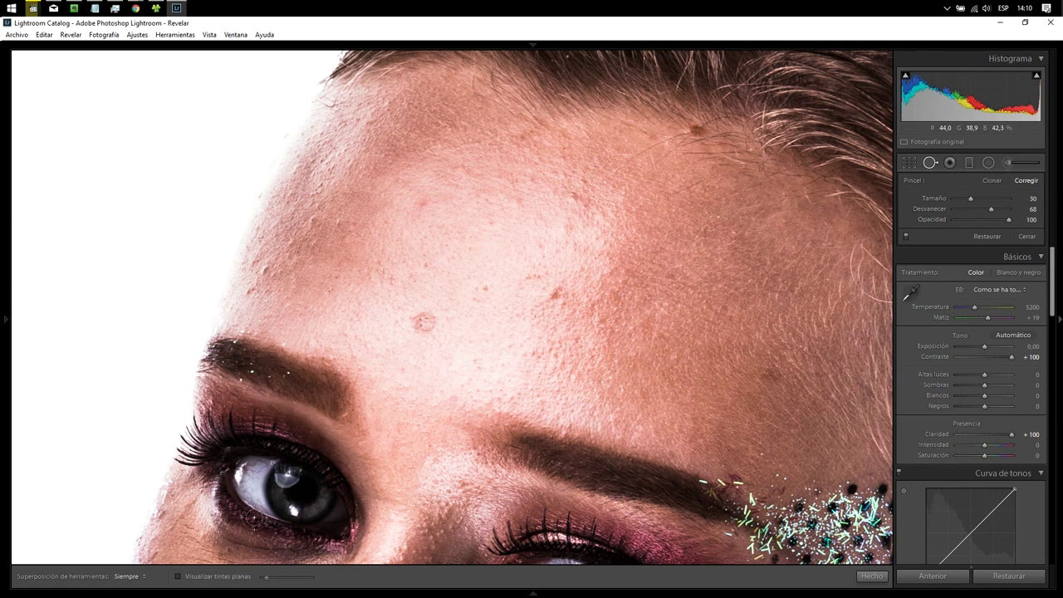
# Step: Preview blemishes with Visualizar tintas planas, tune its threshold, then turn it off
pyautogui.click(178, 577)
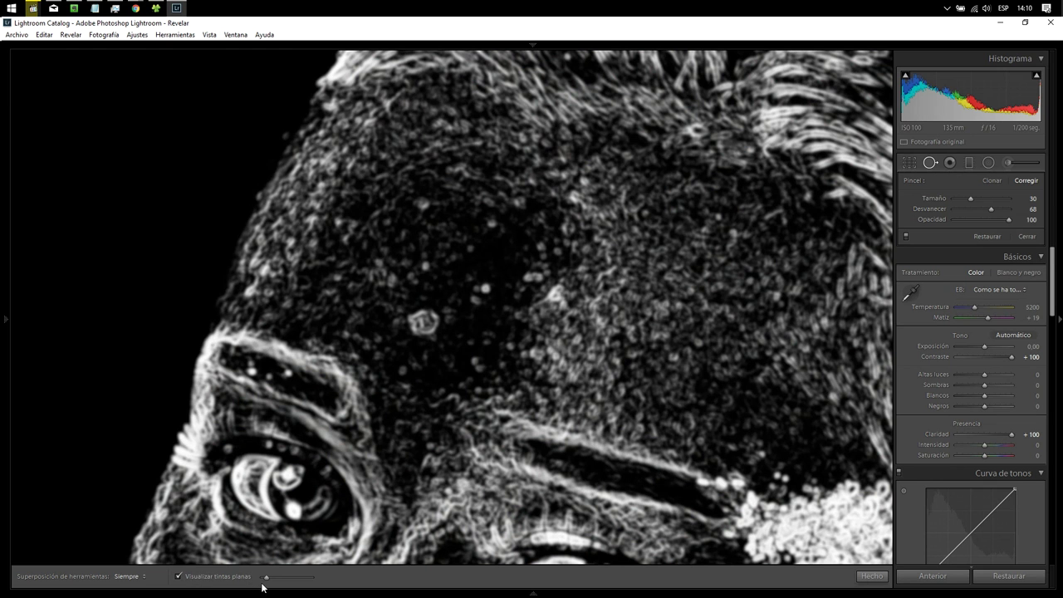
pyautogui.moveTo(267, 580)
pyautogui.mouseDown()
pyautogui.moveTo(297, 582)
pyautogui.moveTo(275, 584)
pyautogui.mouseUp()
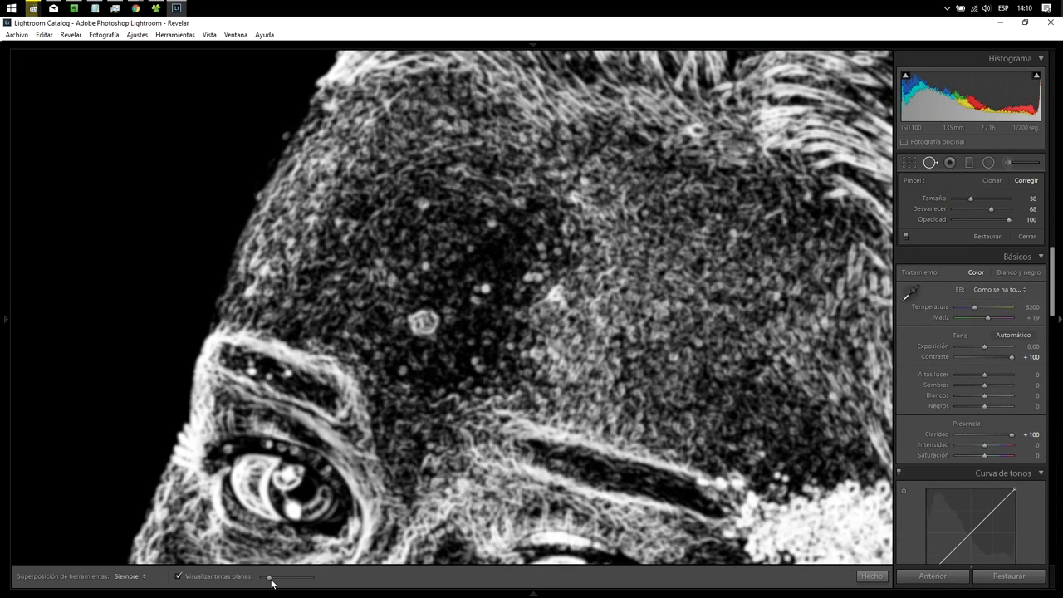
pyautogui.moveTo(271, 583); pyautogui.dragTo(269, 583)
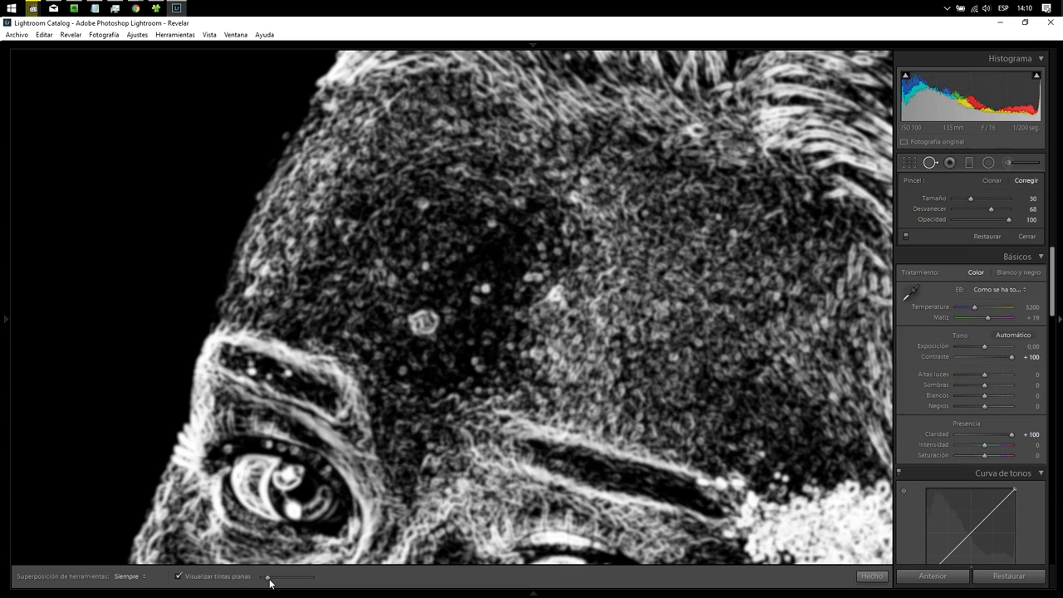
pyautogui.click(226, 577)
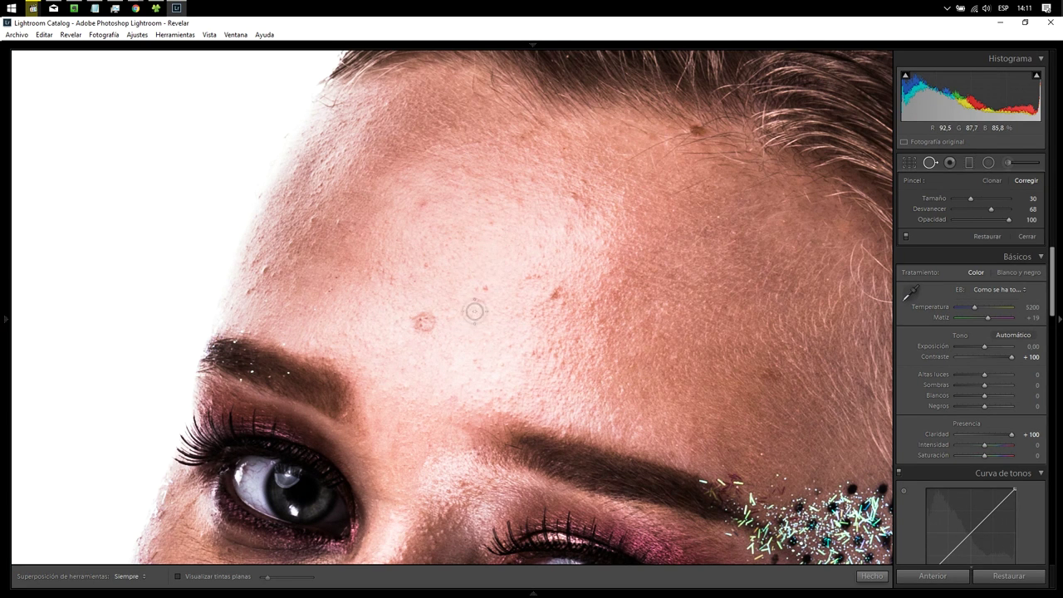
# Step: Heal the central forehead blemishes, repositioning the spot over the red one
pyautogui.scroll(2, 494, 354)
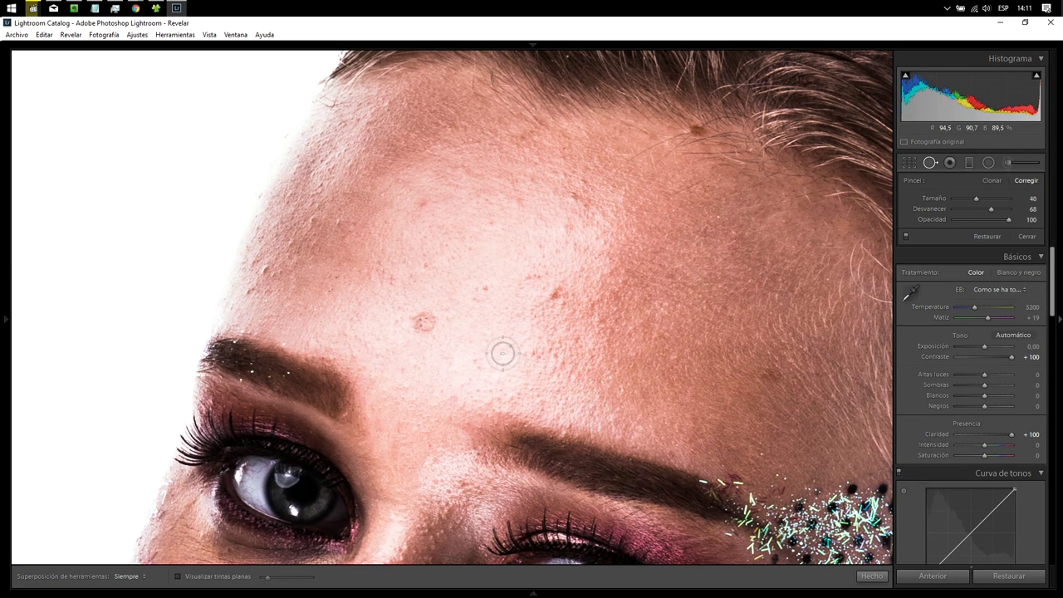
pyautogui.click(424, 322)
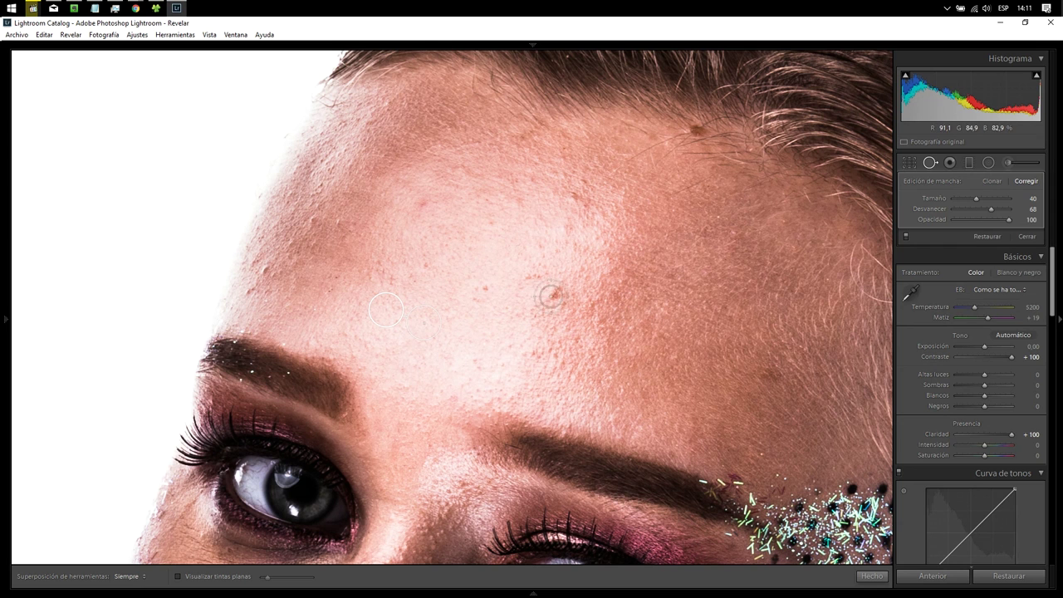
pyautogui.click(553, 293)
pyautogui.moveTo(553, 293); pyautogui.dragTo(535, 276)
pyautogui.press('Escape')
pyautogui.click(423, 202)
pyautogui.moveTo(571, 191); pyautogui.dragTo(579, 205)
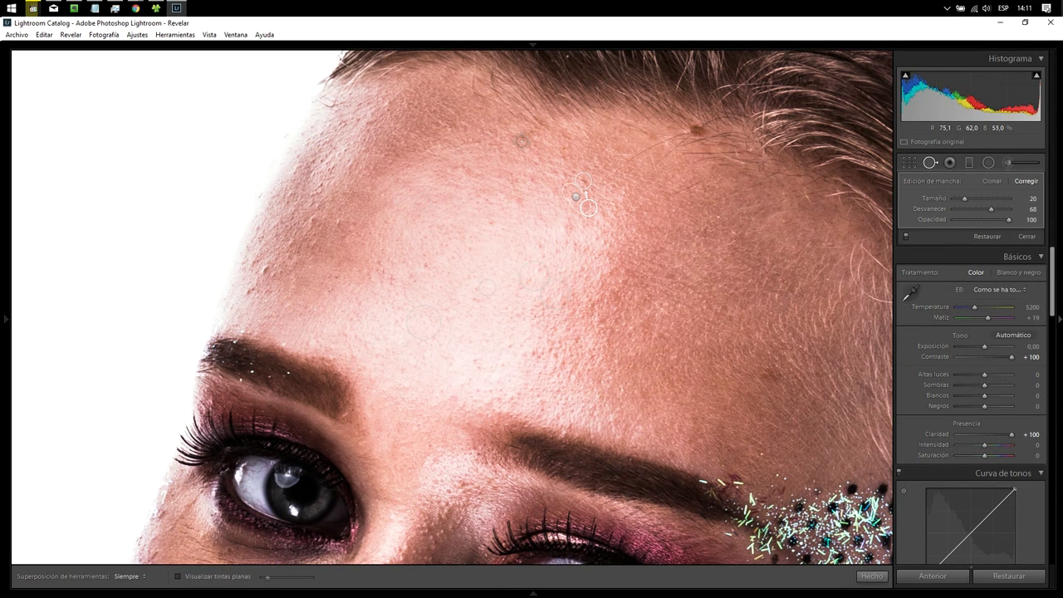
# Step: Heal spots near the hairline and on the left forehead, deleting an unwanted one
pyautogui.scroll(2, 522, 141)
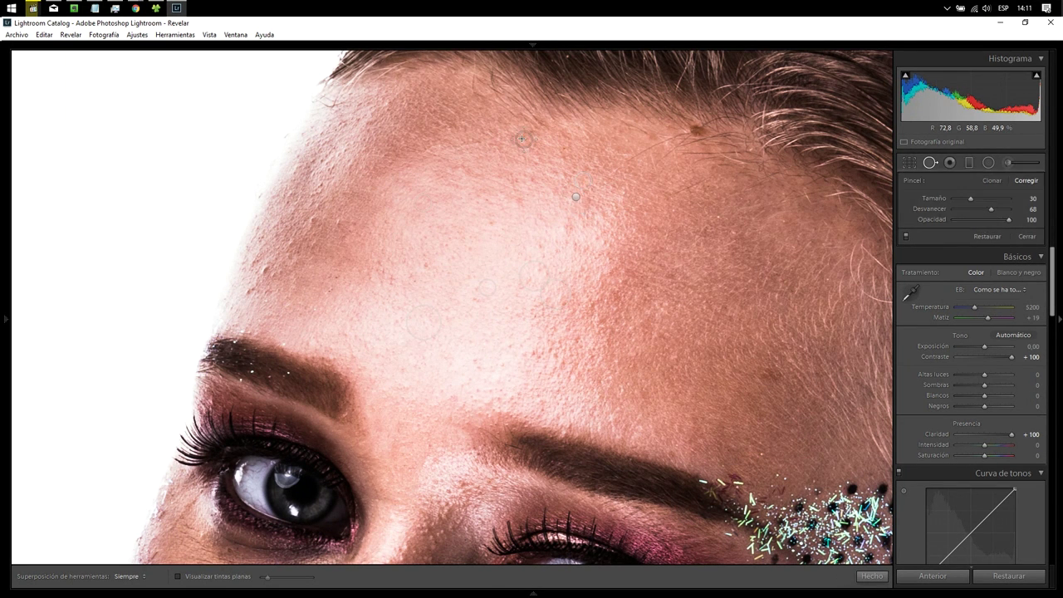
pyautogui.click(523, 139)
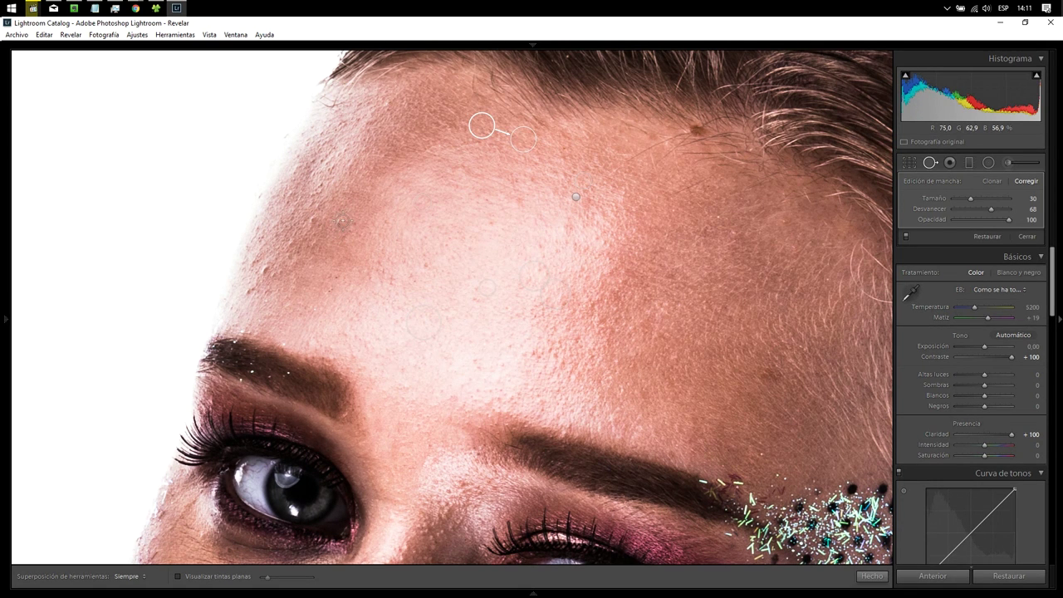
pyautogui.scroll(-2, 523, 139)
pyautogui.click(339, 222)
pyautogui.click(313, 221)
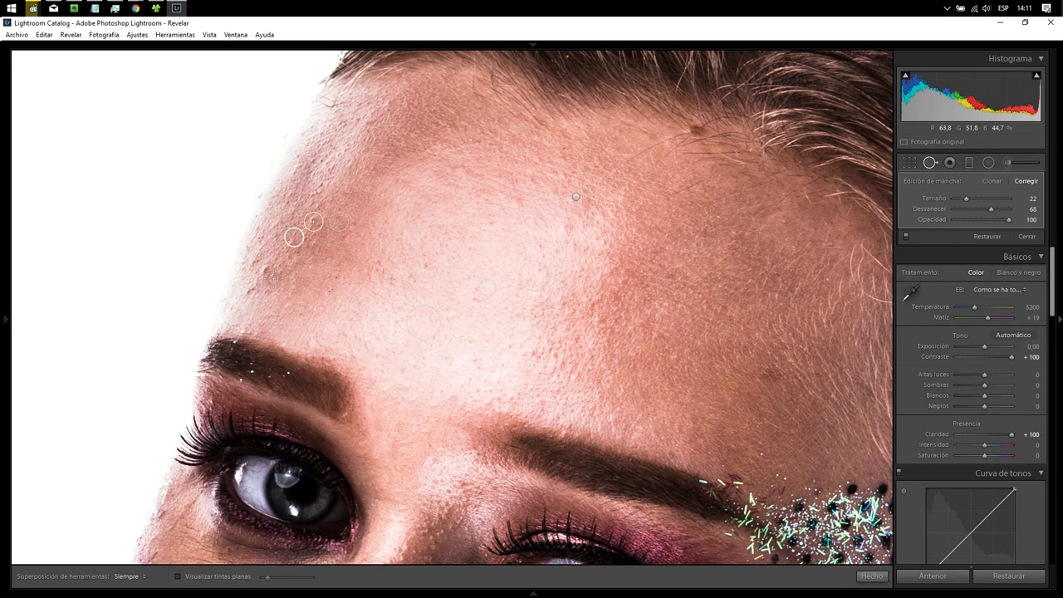
pyautogui.press('Delete')
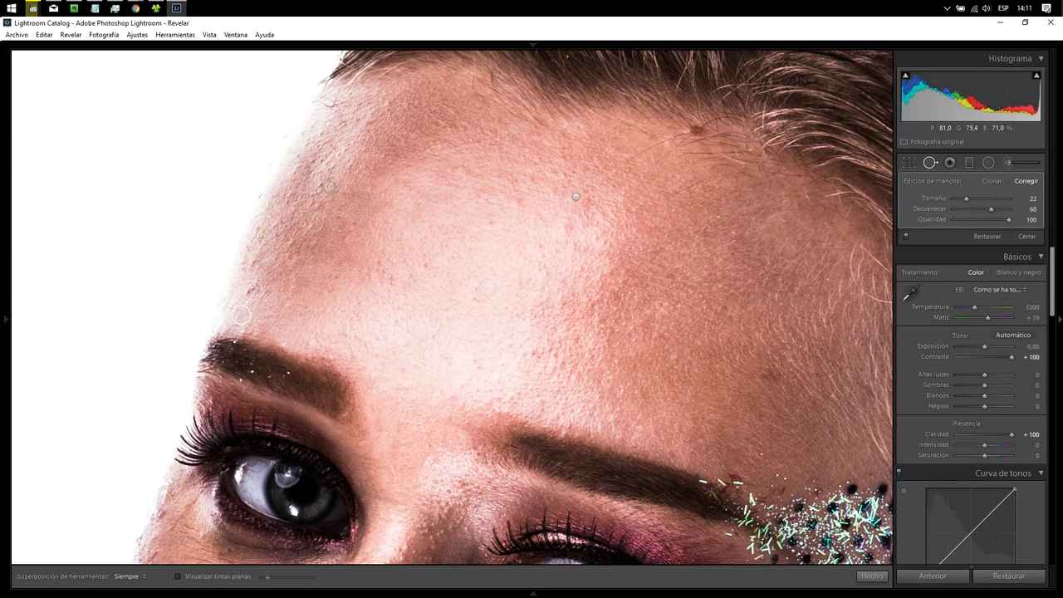
pyautogui.click(320, 184)
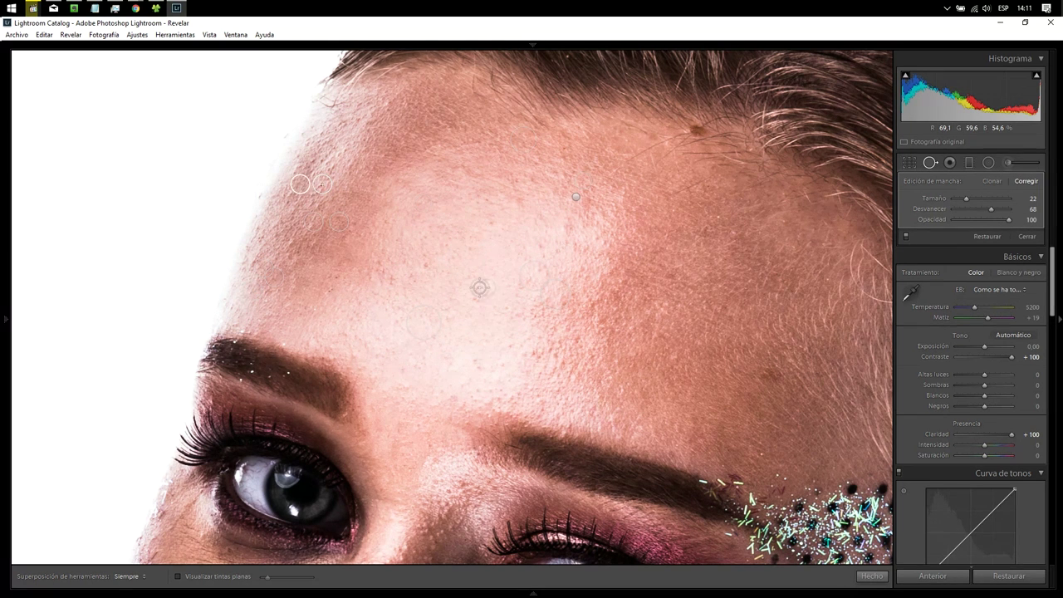
# Step: Heal the two blemishes on the right side of the forehead
pyautogui.scroll(5, 772, 378)
pyautogui.click(772, 375)
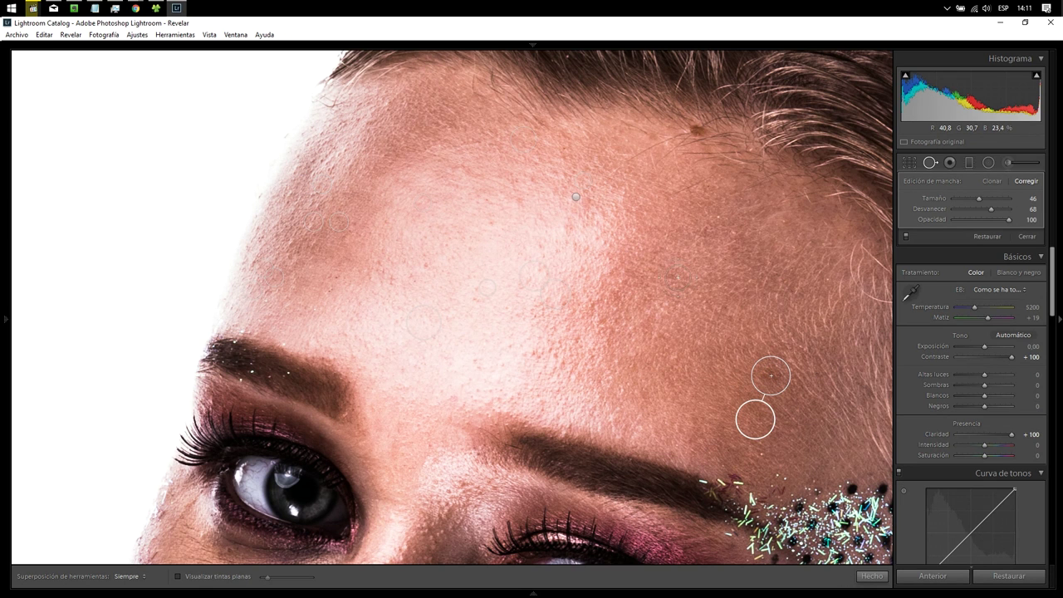
pyautogui.scroll(-3, 671, 275)
pyautogui.click(707, 291)
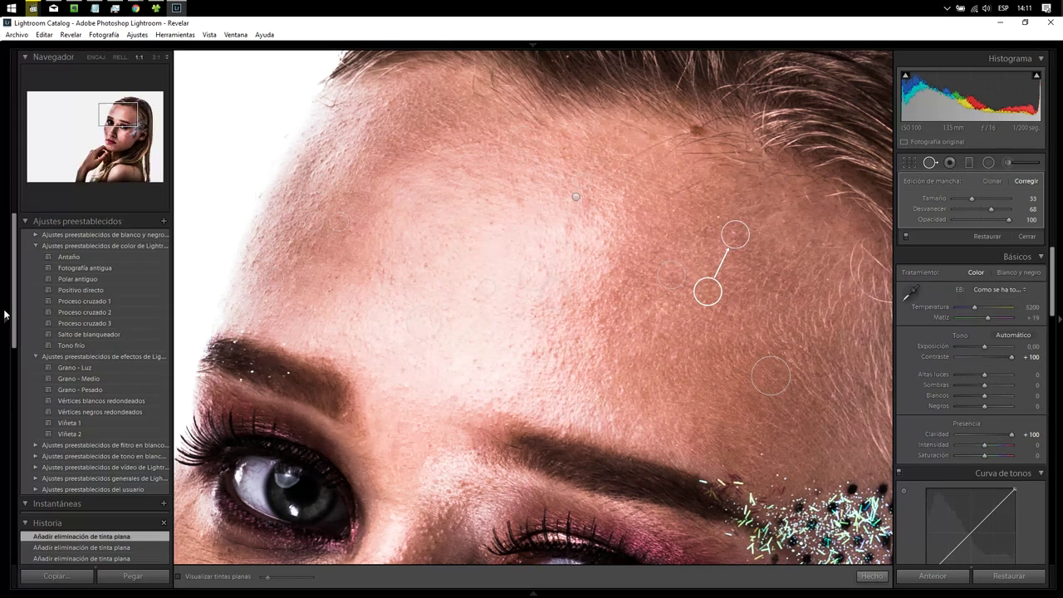
# Step: Heal two cheek spots plus the blemishes beside the nostril and nose edge
pyautogui.moveTo(127, 129); pyautogui.dragTo(128, 138)
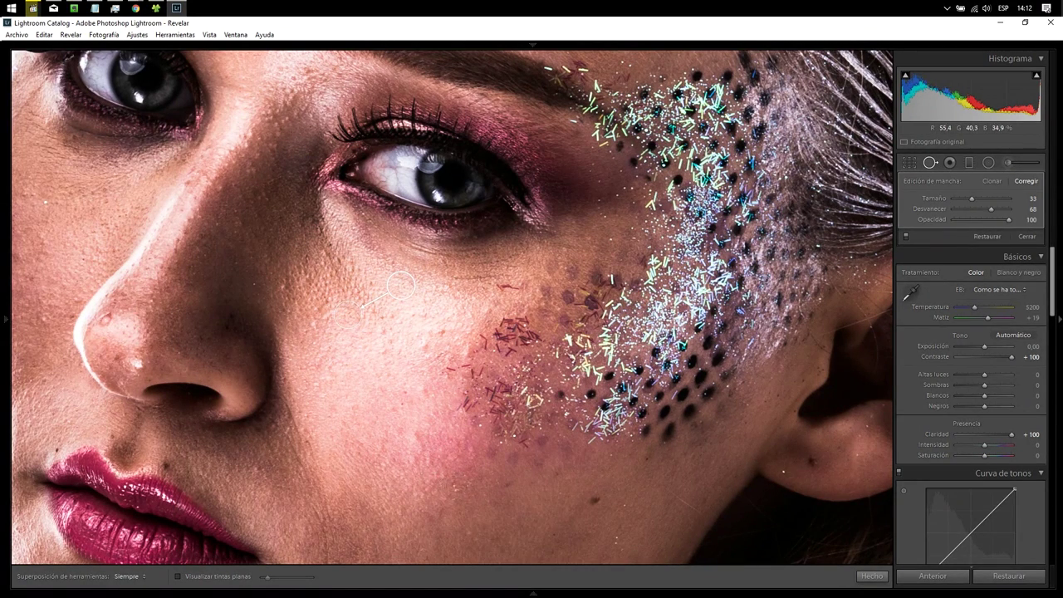
pyautogui.click(456, 491)
pyautogui.click(507, 485)
pyautogui.click(113, 434)
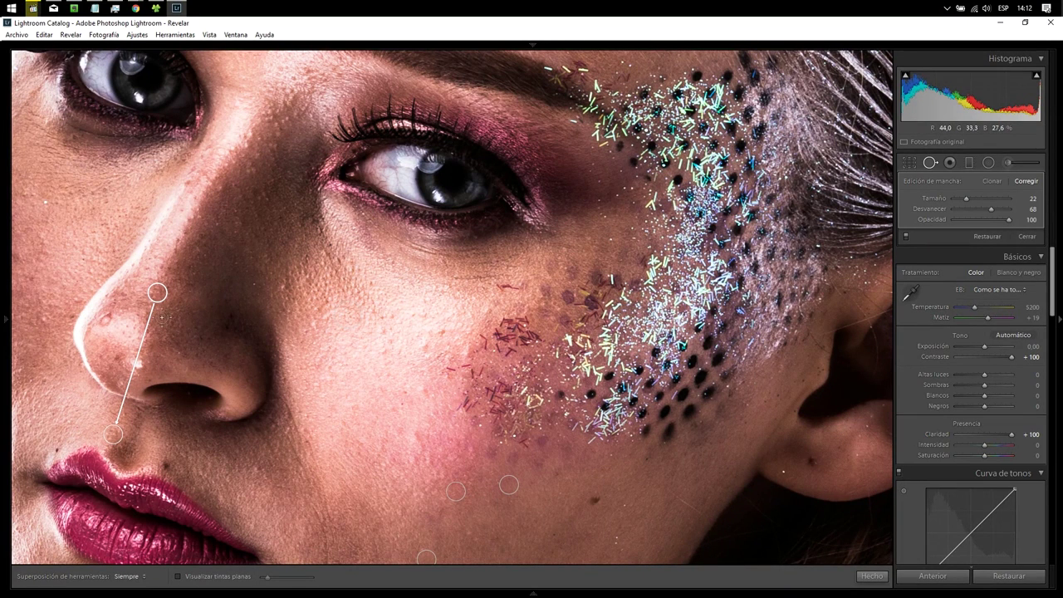
pyautogui.moveTo(91, 401); pyautogui.dragTo(89, 409)
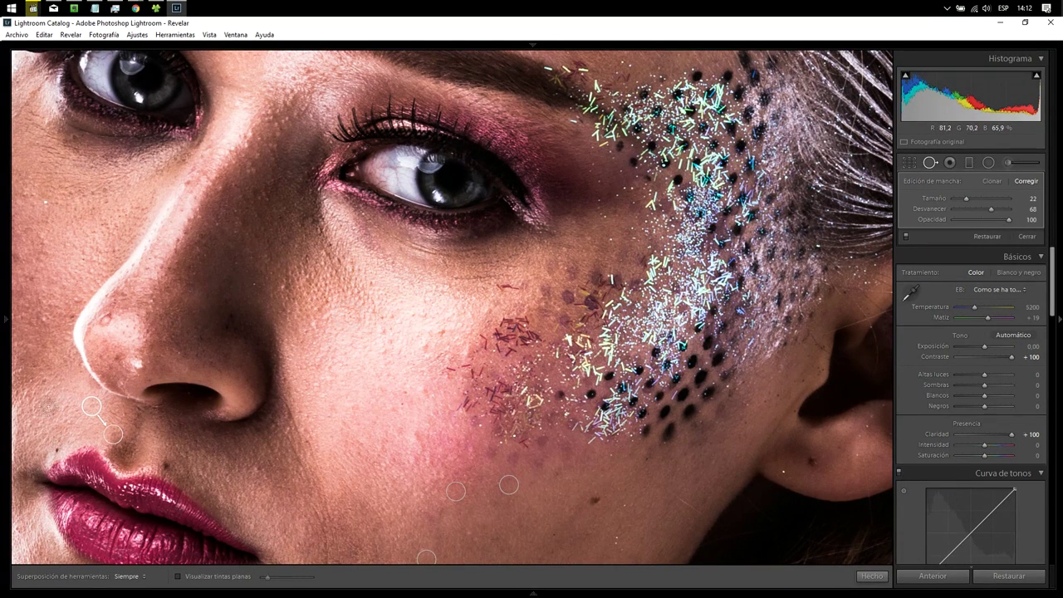
pyautogui.press('Delete')
pyautogui.click(138, 365)
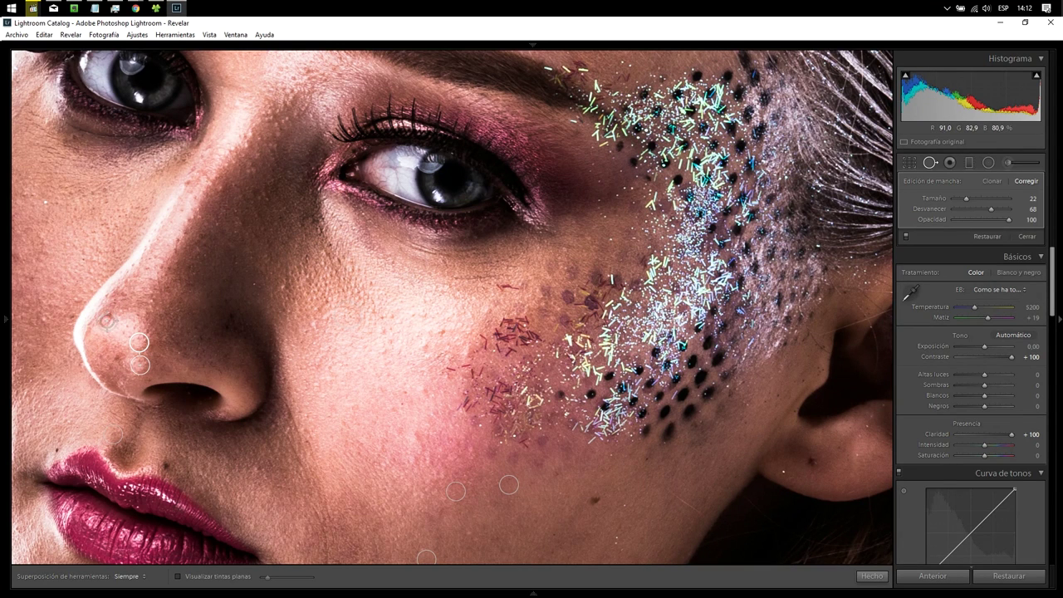
pyautogui.click(106, 321)
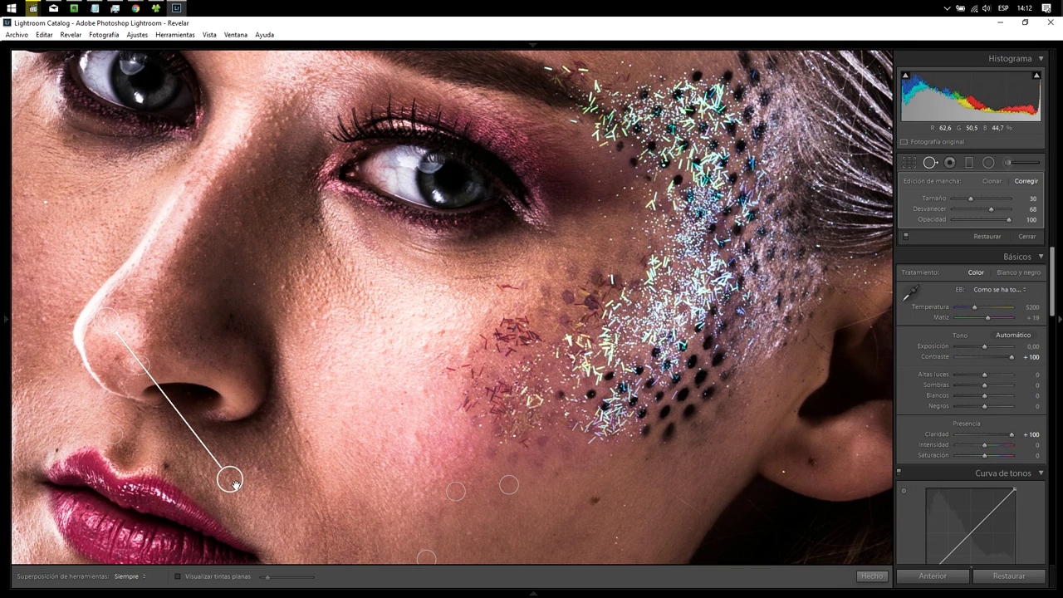
# Step: Replace a badly sourced cheek heal spot with one beside the glitter
pyautogui.moveTo(230, 479)
pyautogui.click(416, 435)
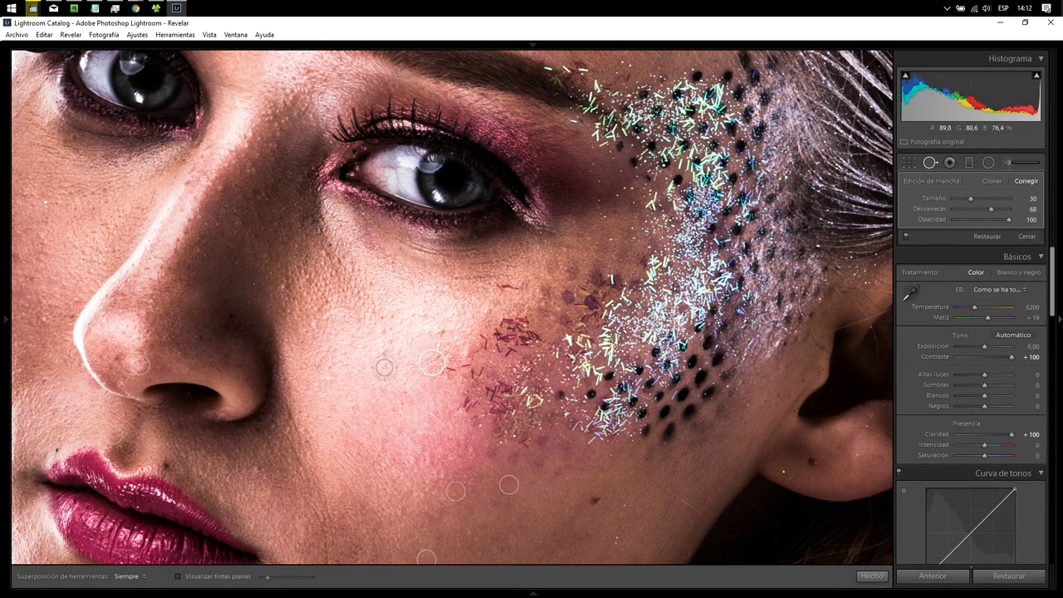
pyautogui.click(419, 349)
pyautogui.moveTo(213, 275); pyautogui.dragTo(381, 359)
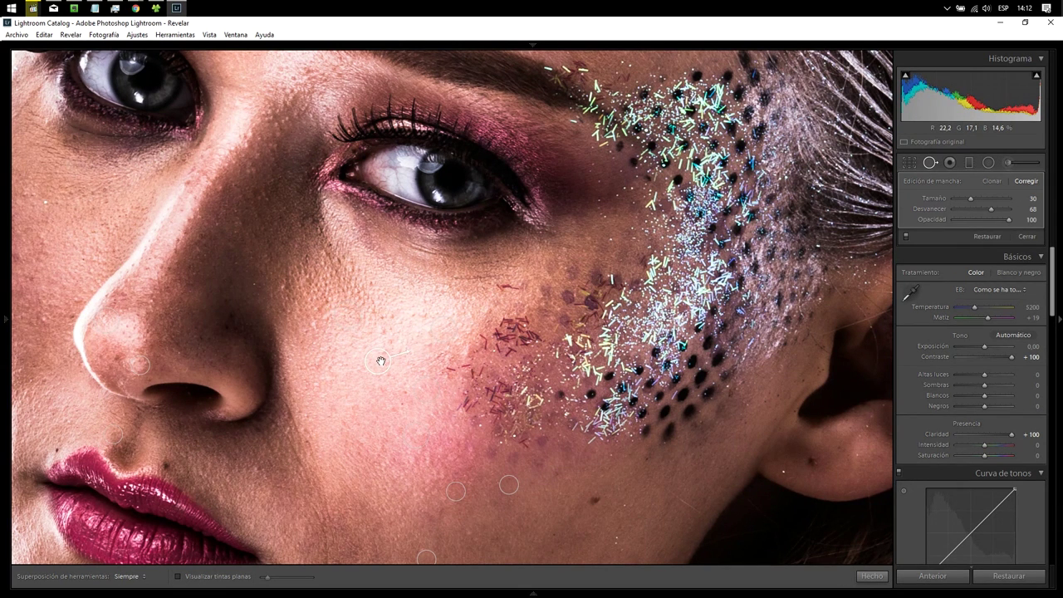
pyautogui.press('Delete')
pyautogui.click(506, 287)
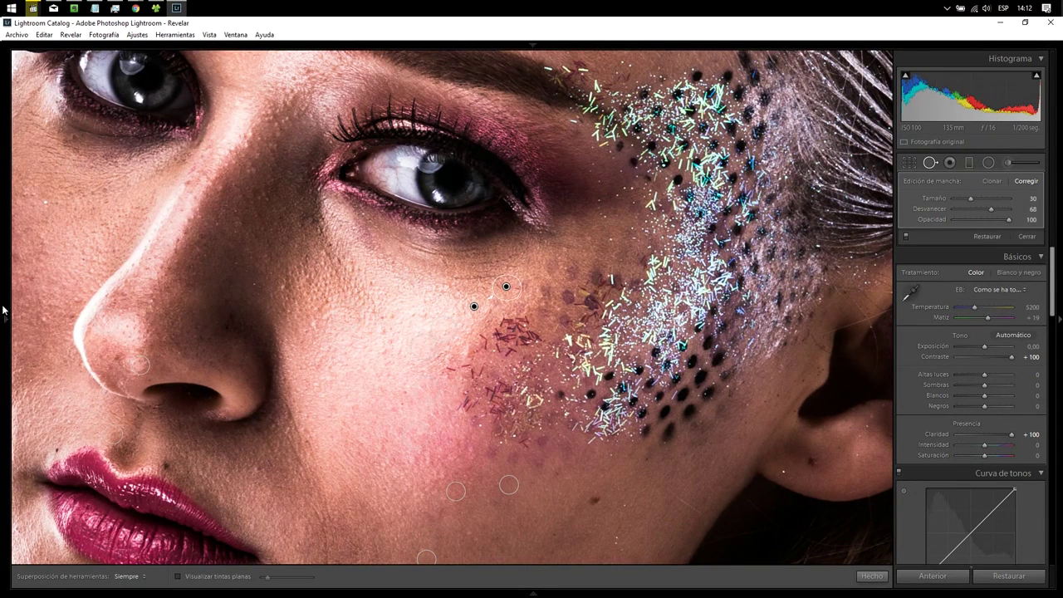
pyautogui.click(118, 140)
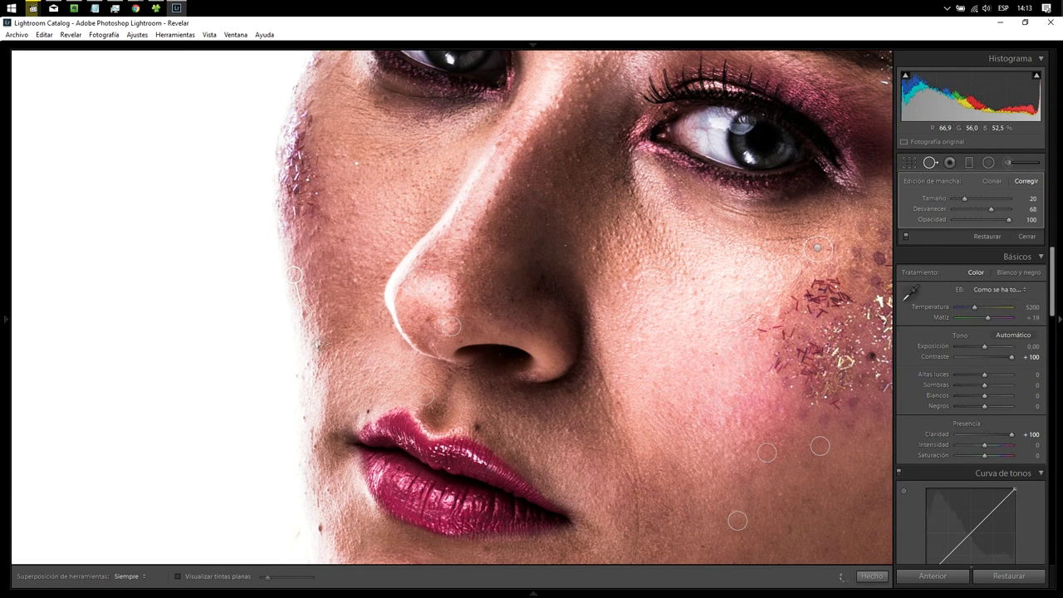
# Step: Heal spots on the cheek and around the mouth corner, deleting the jaw-edge spot
pyautogui.click(306, 418)
pyautogui.click(315, 446)
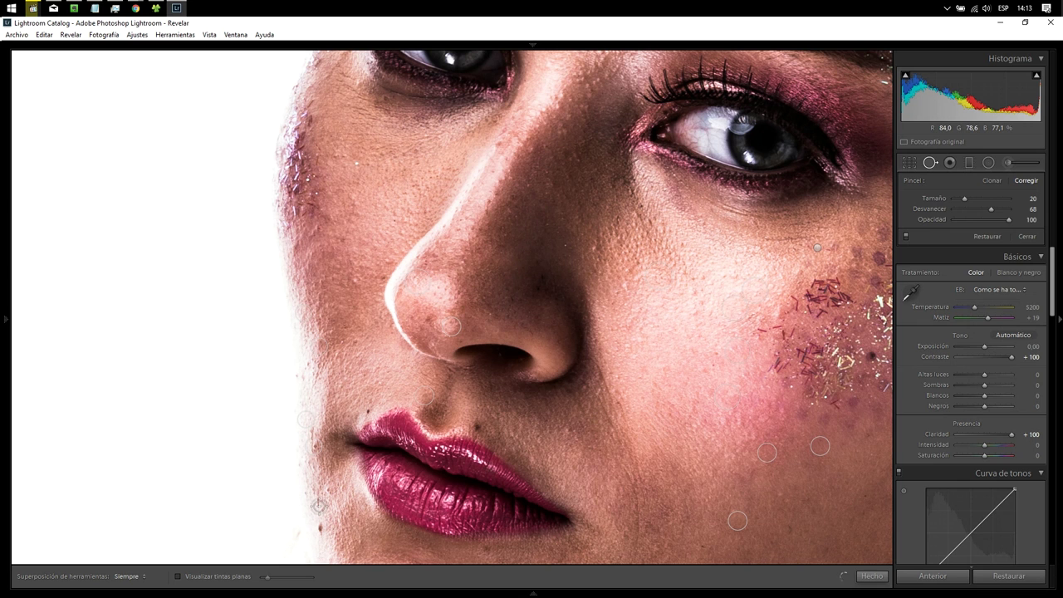
pyautogui.click(318, 506)
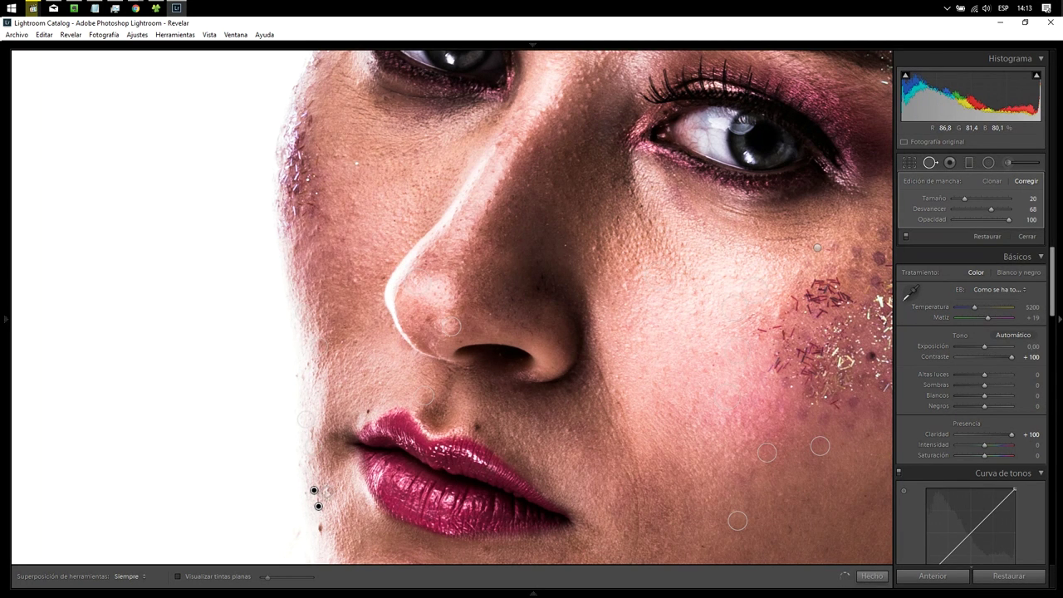
pyautogui.click(327, 491)
pyautogui.click(489, 551)
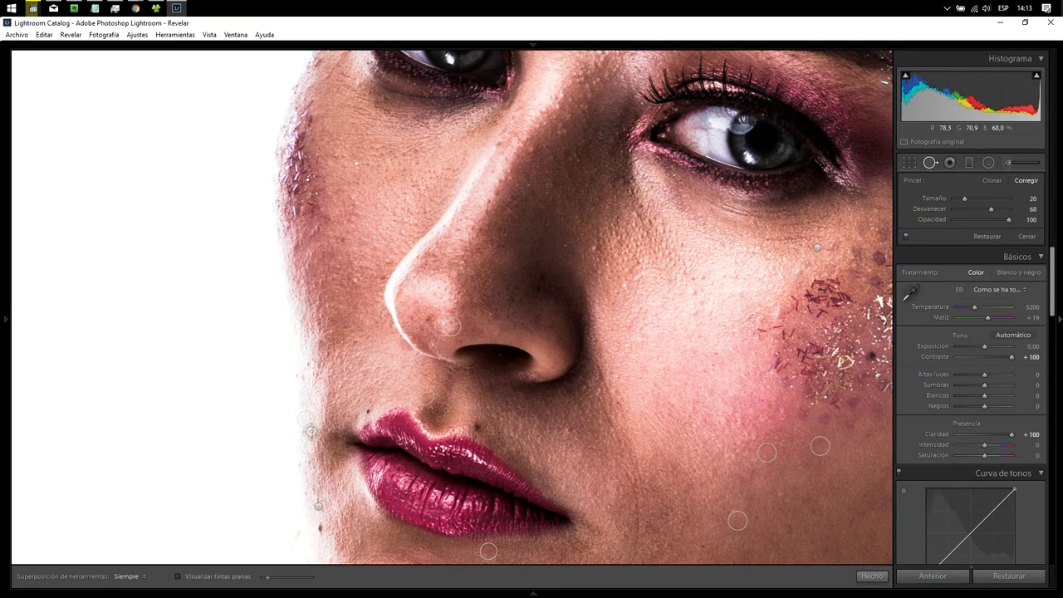
pyautogui.click(310, 431)
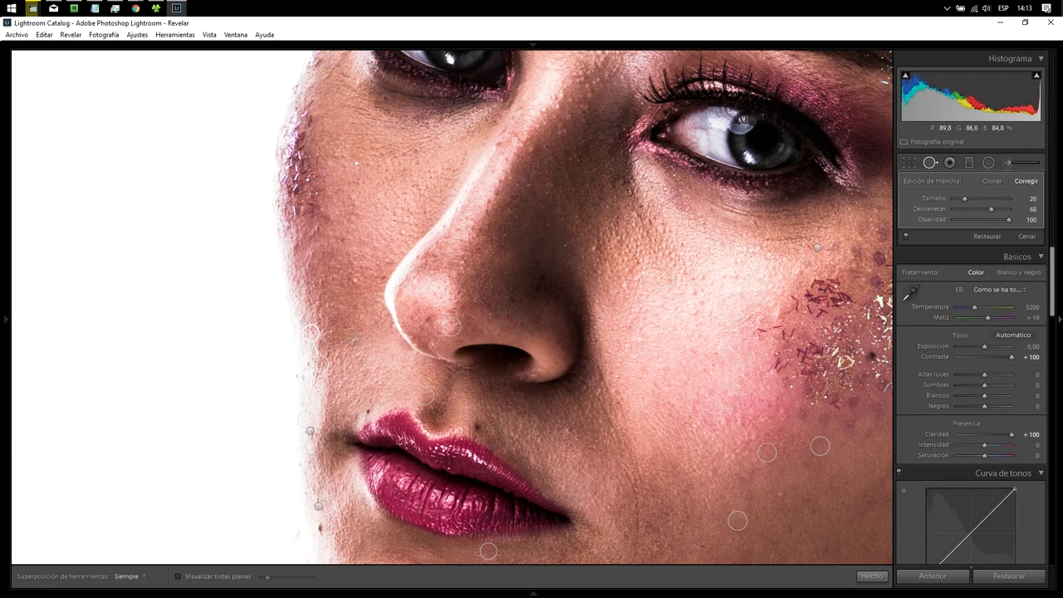
pyautogui.press('Delete')
# Step: Heal the marks below the left and right eyes
pyautogui.click(355, 164)
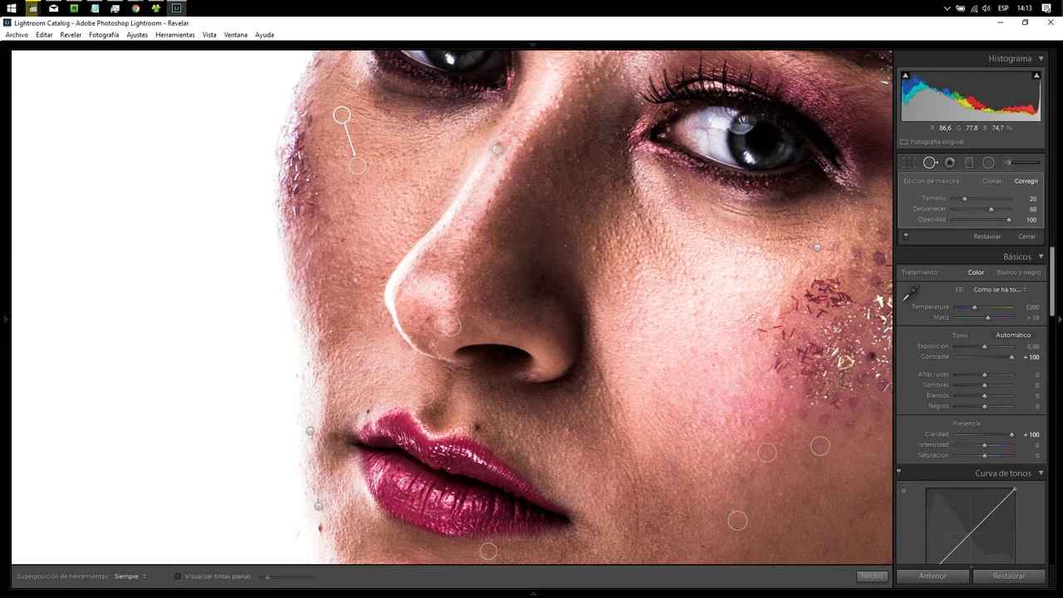
pyautogui.press('Escape')
pyautogui.click(386, 98)
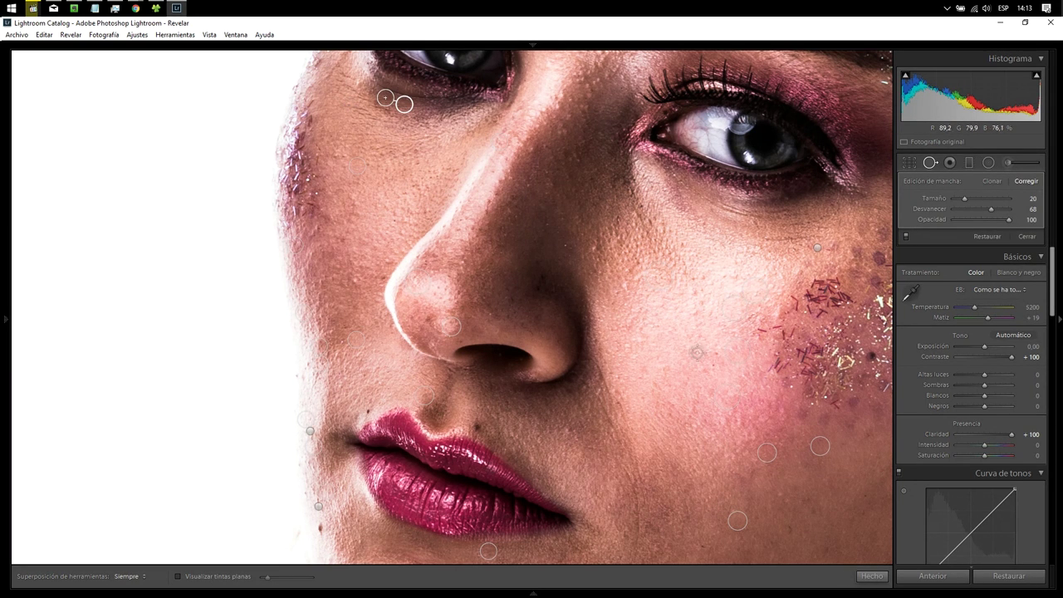
pyautogui.click(618, 220)
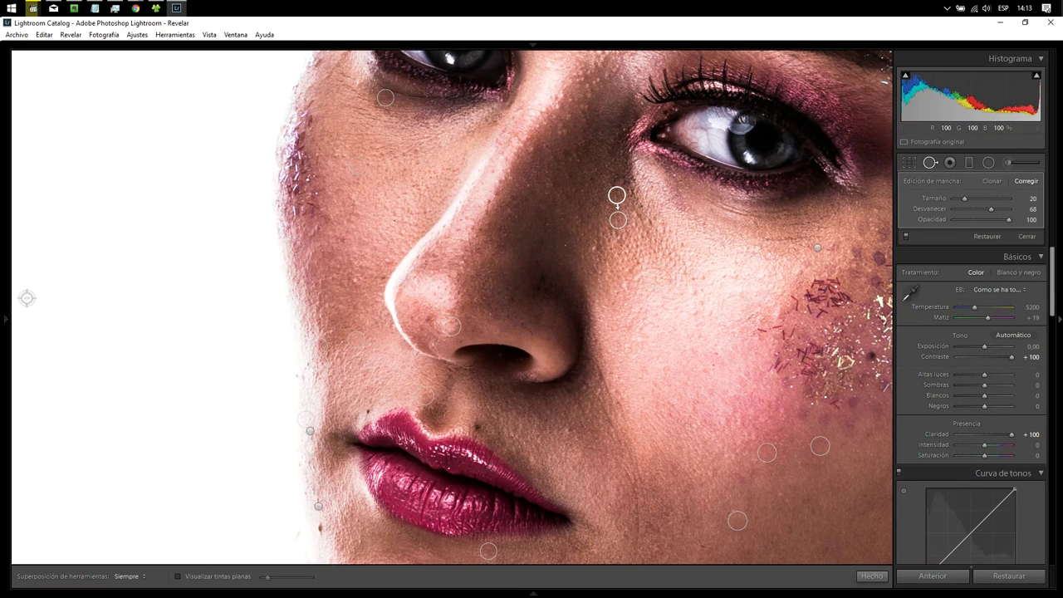
pyautogui.moveTo(115, 139); pyautogui.dragTo(119, 155)
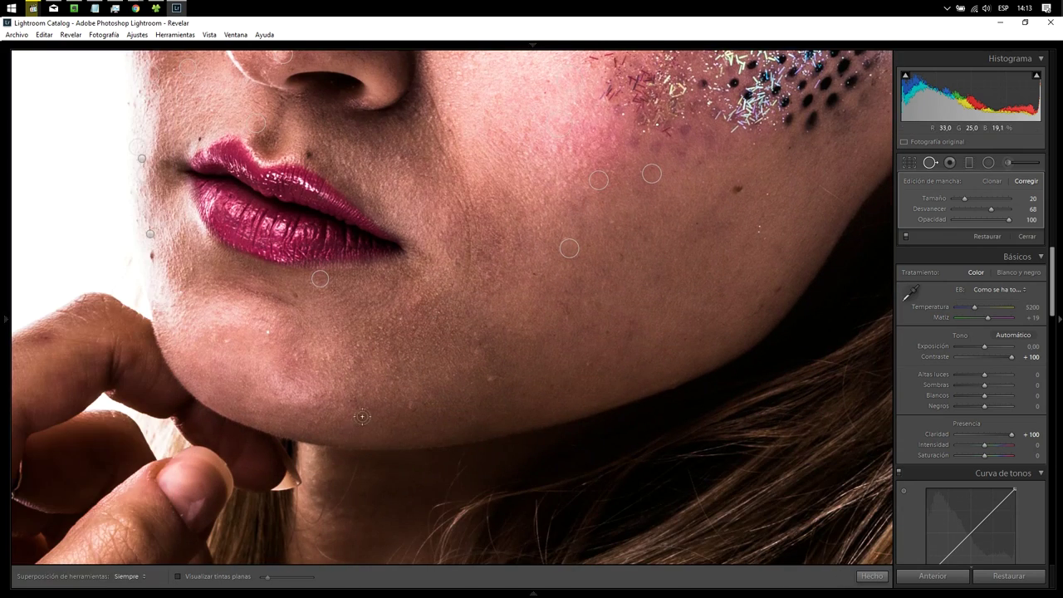
# Step: Heal two chin spots, a lower-cheek blemish and one near the right jawline
pyautogui.click(358, 415)
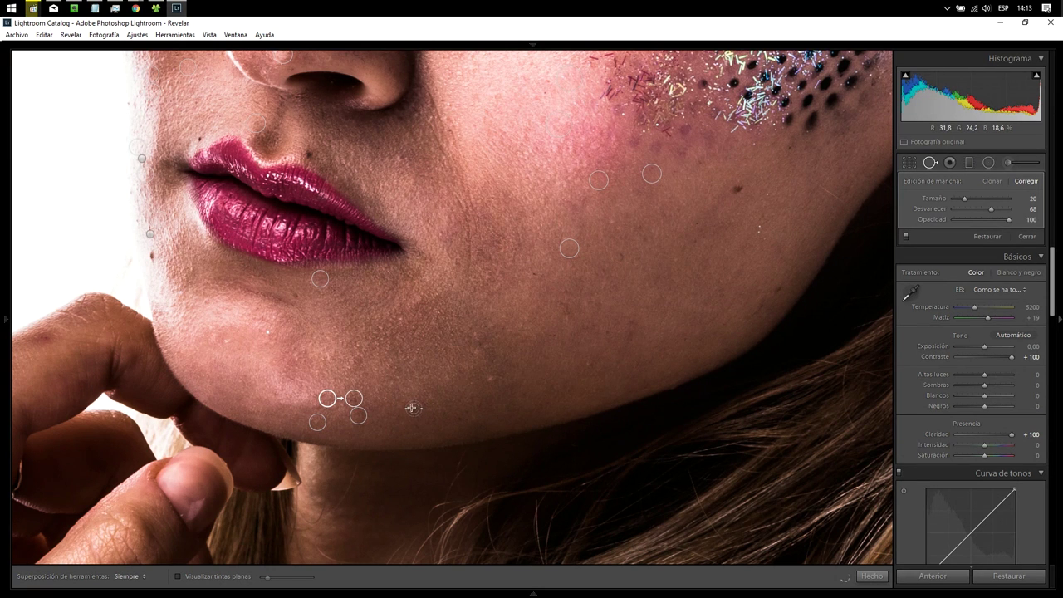
pyautogui.click(413, 408)
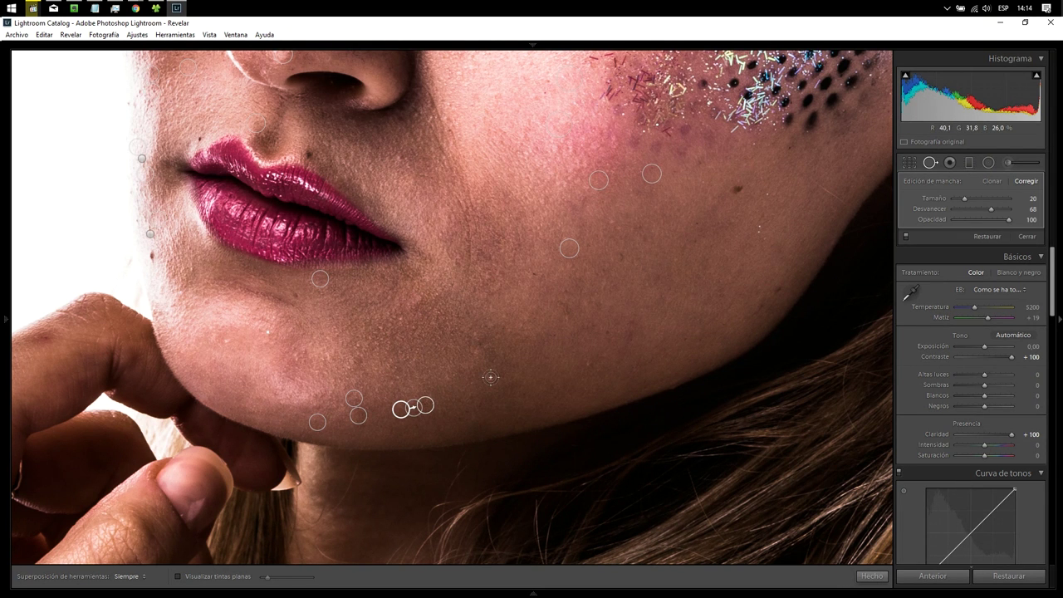
pyautogui.scroll(2, 492, 376)
pyautogui.click(492, 377)
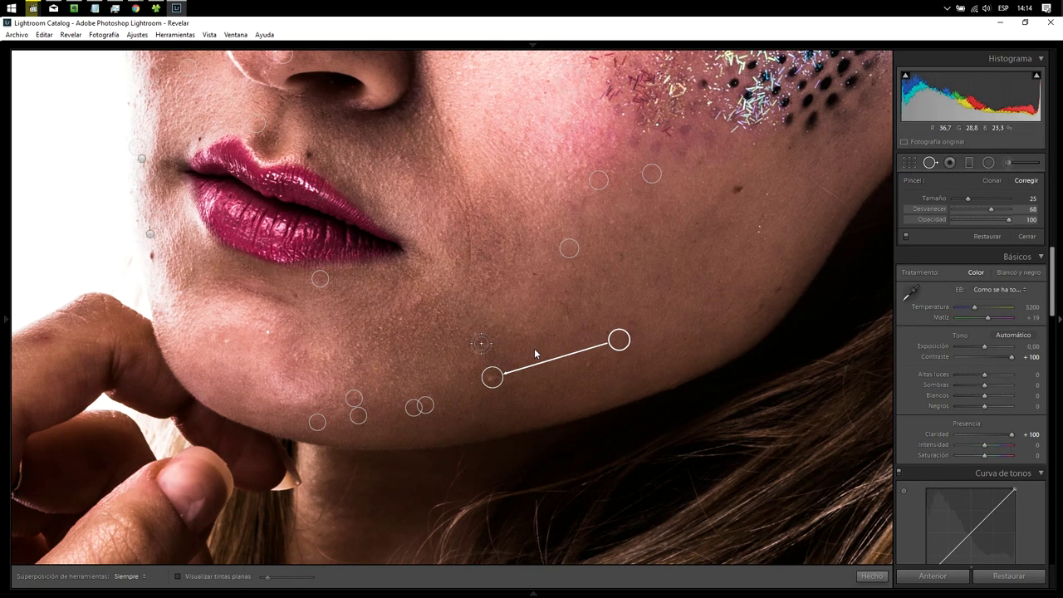
pyautogui.press('/')
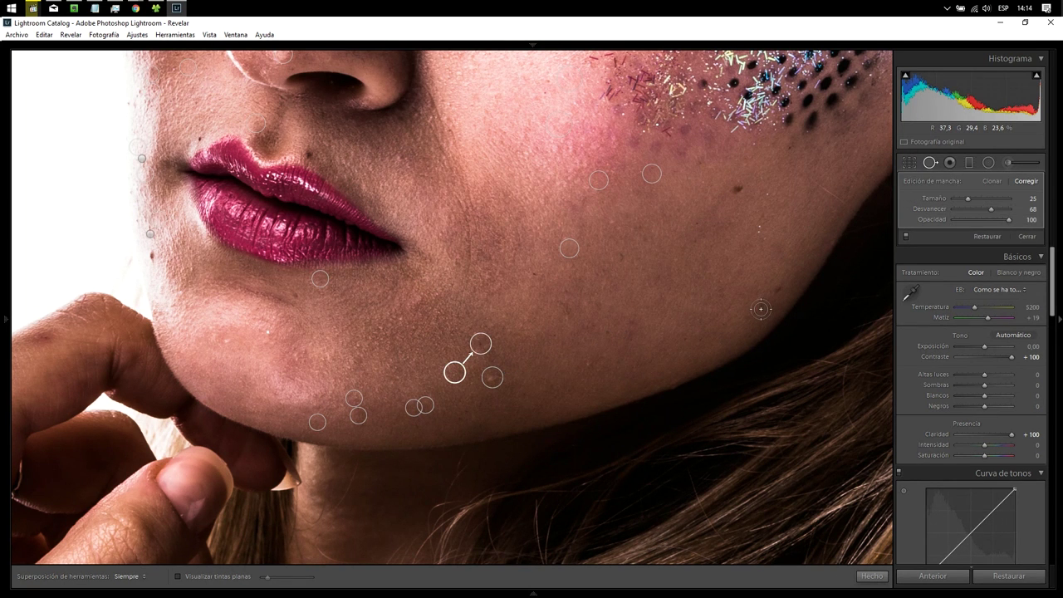
pyautogui.click(761, 309)
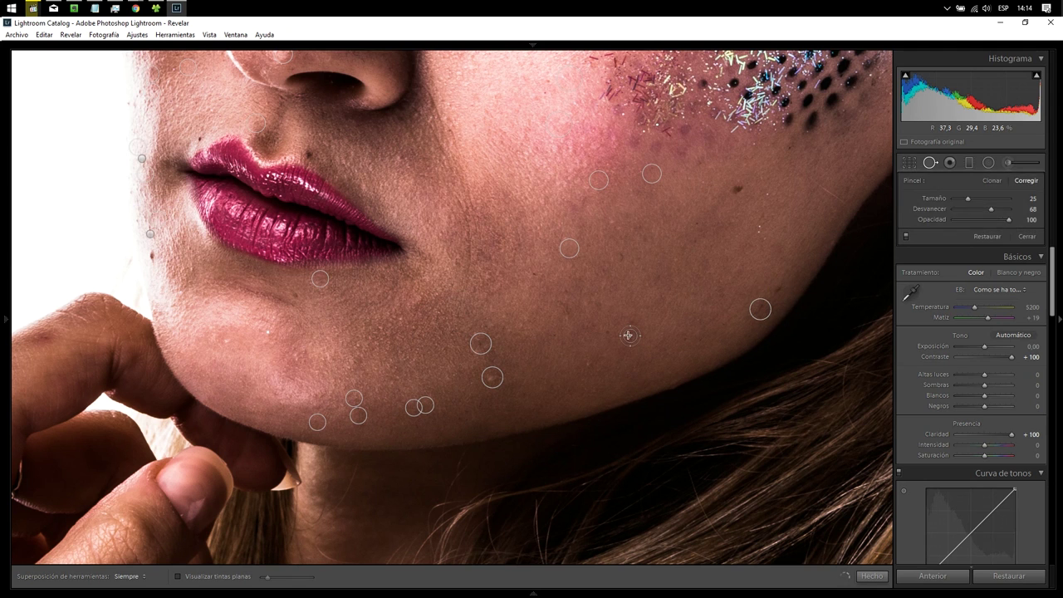
# Step: Heal mid and upper cheek blemishes, resampling with / and deleting a misplaced spot
pyautogui.click(594, 324)
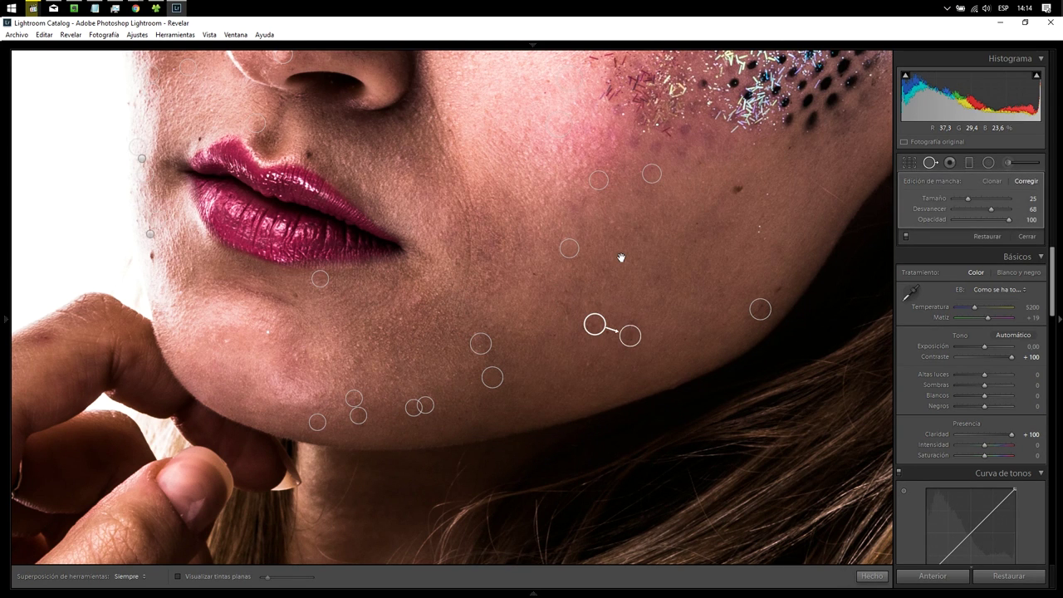
pyautogui.press('/')
pyautogui.click(587, 246)
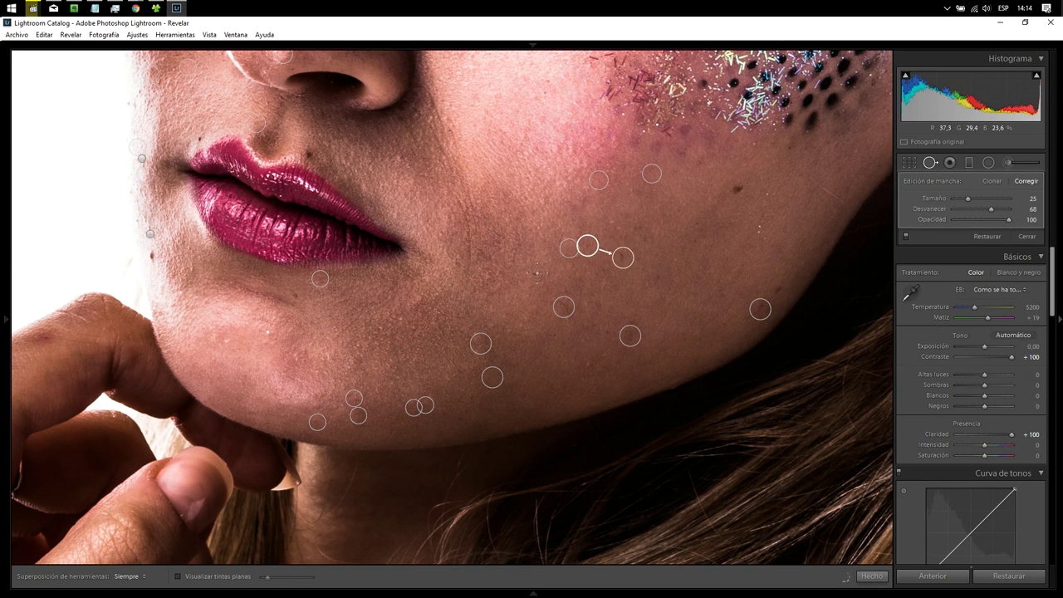
pyautogui.click(579, 274)
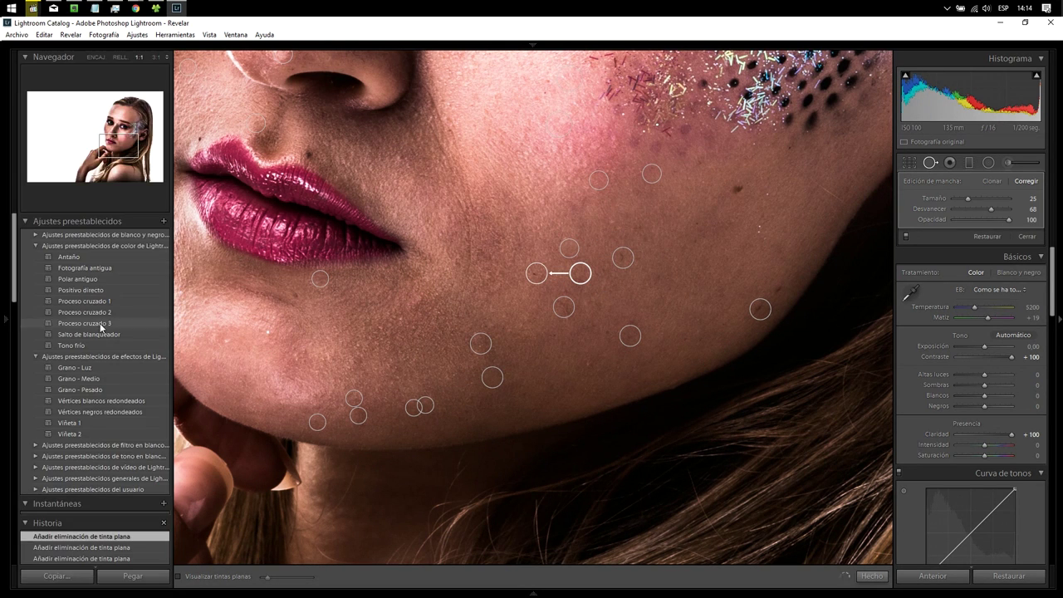
pyautogui.press('Delete')
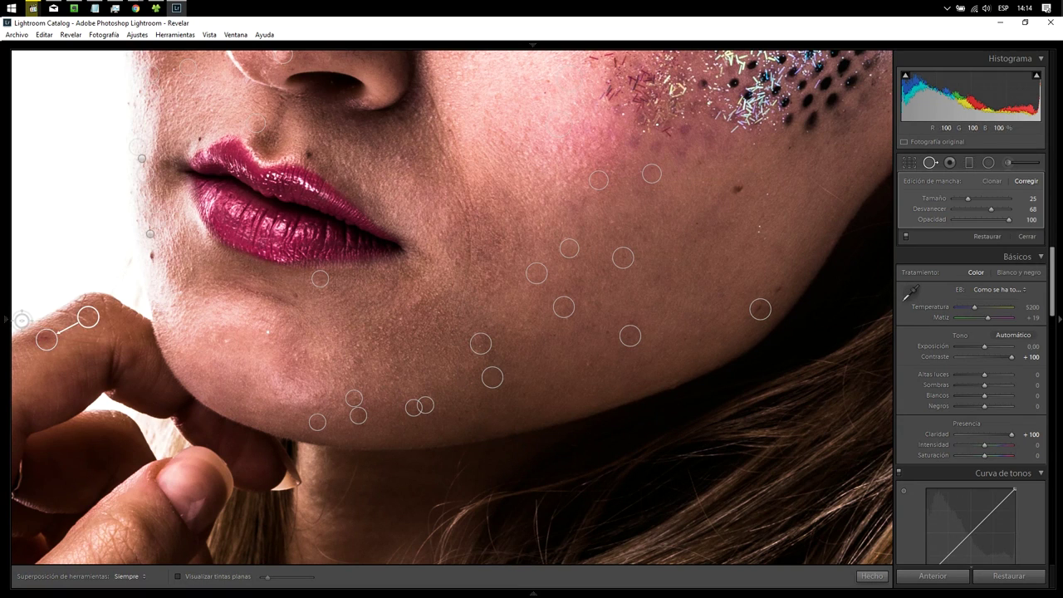
pyautogui.moveTo(122, 149); pyautogui.dragTo(123, 181)
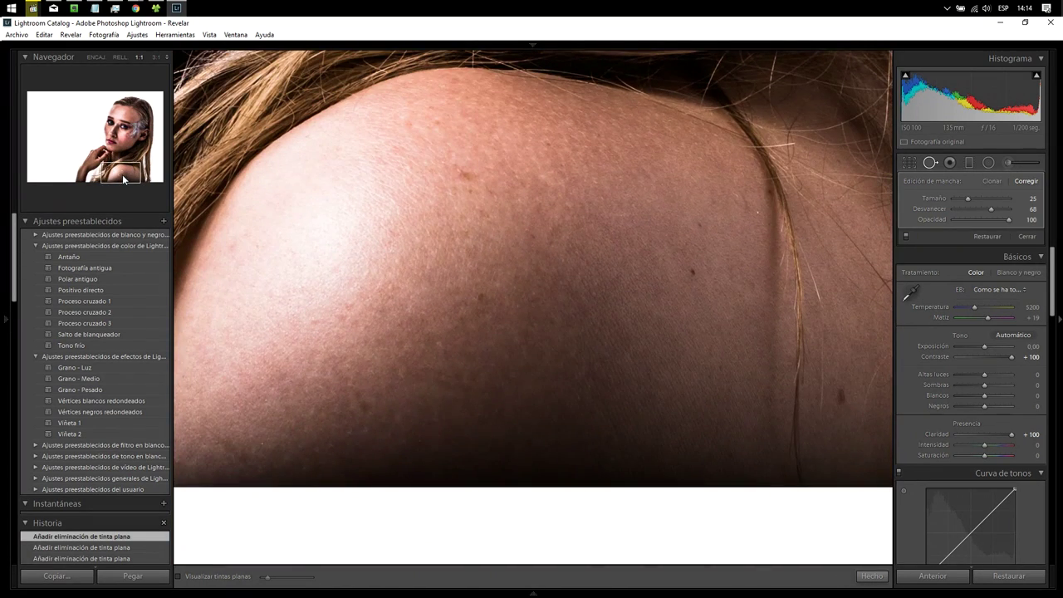
# Step: Heal the marks on the shoulder, brushing out a small one
pyautogui.click(461, 170)
pyautogui.click(482, 299)
pyautogui.moveTo(367, 408); pyautogui.dragTo(347, 393)
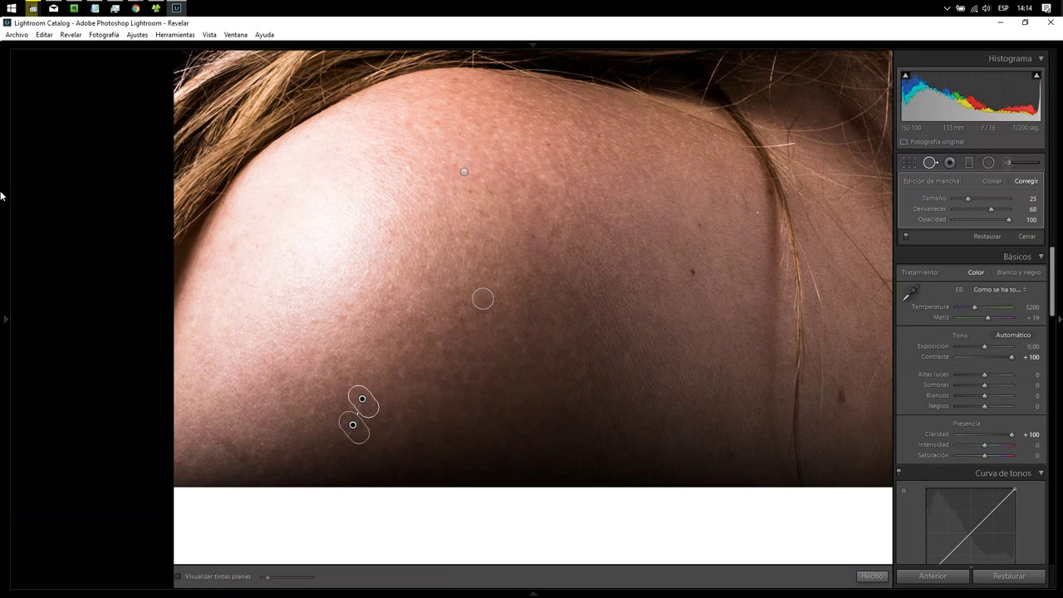
# Step: Heal the dark mole and four spots along the upper arm
pyautogui.moveTo(114, 176); pyautogui.dragTo(91, 177)
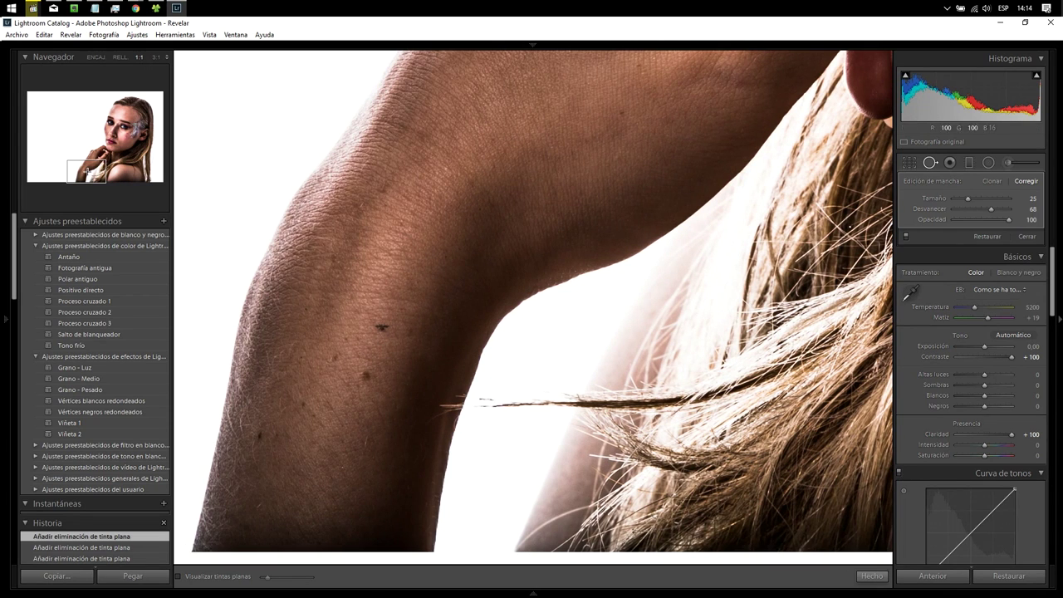
pyautogui.moveTo(85, 170); pyautogui.dragTo(84, 169)
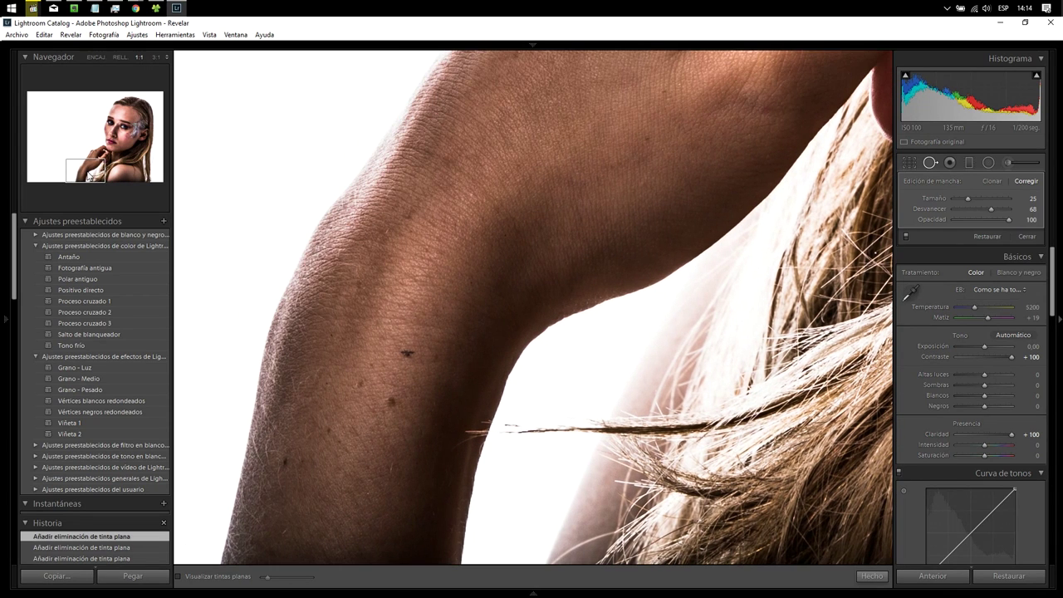
pyautogui.click(407, 353)
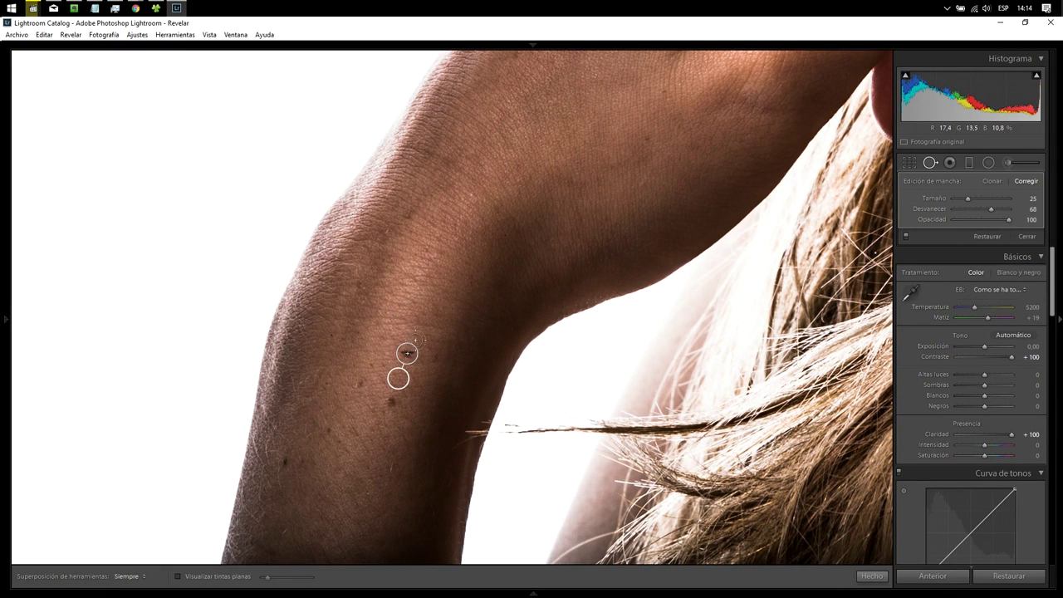
pyautogui.click(361, 286)
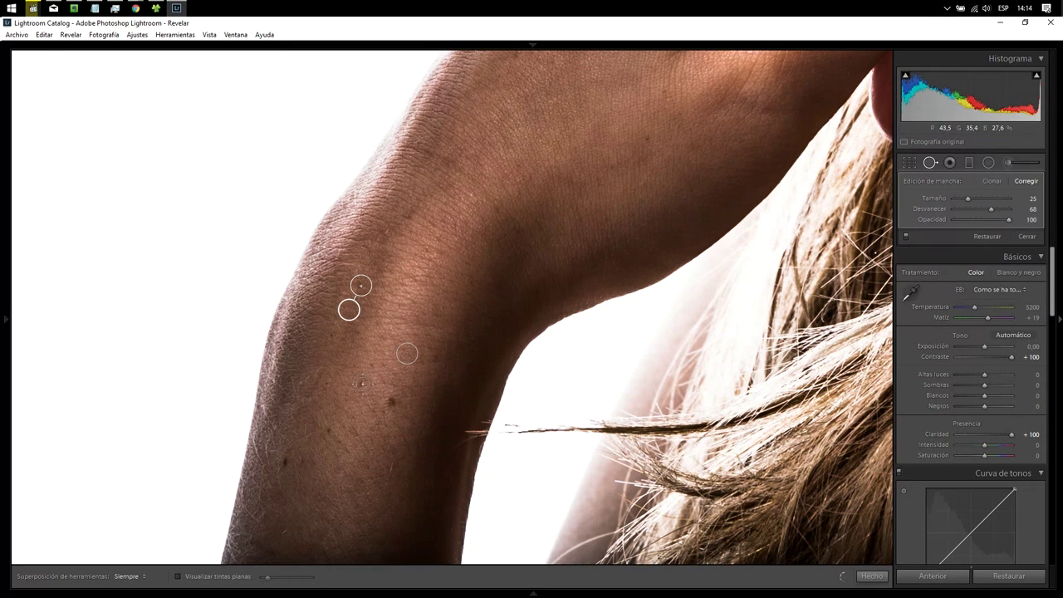
pyautogui.click(362, 383)
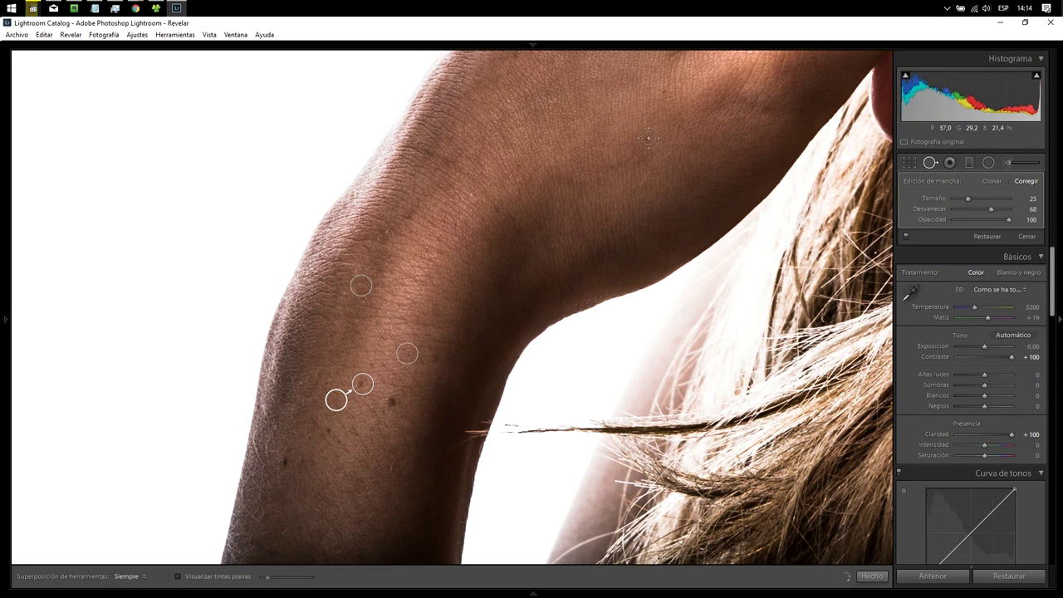
pyautogui.click(609, 152)
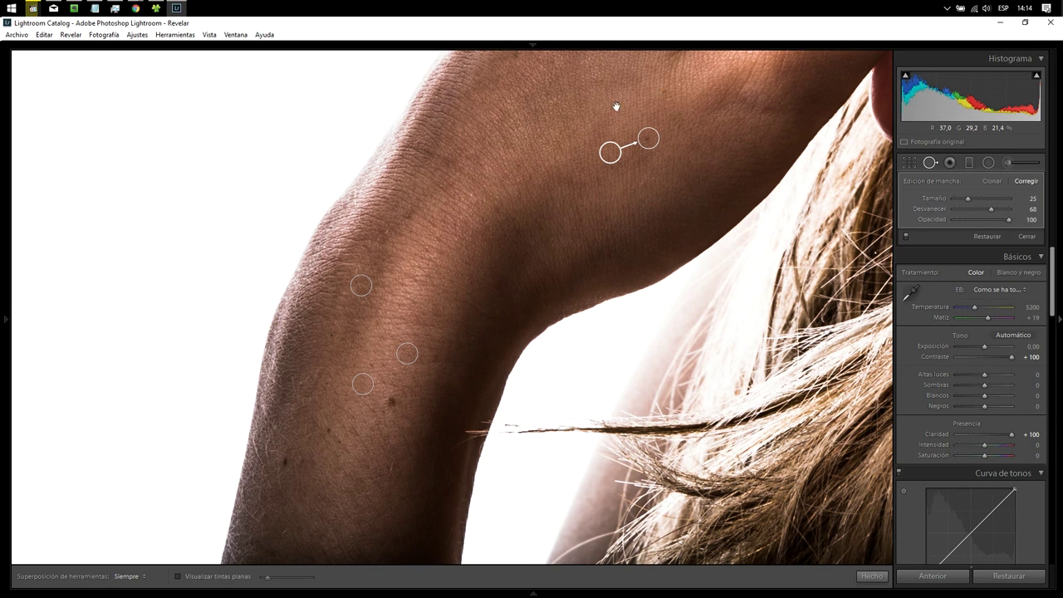
pyautogui.press('/')
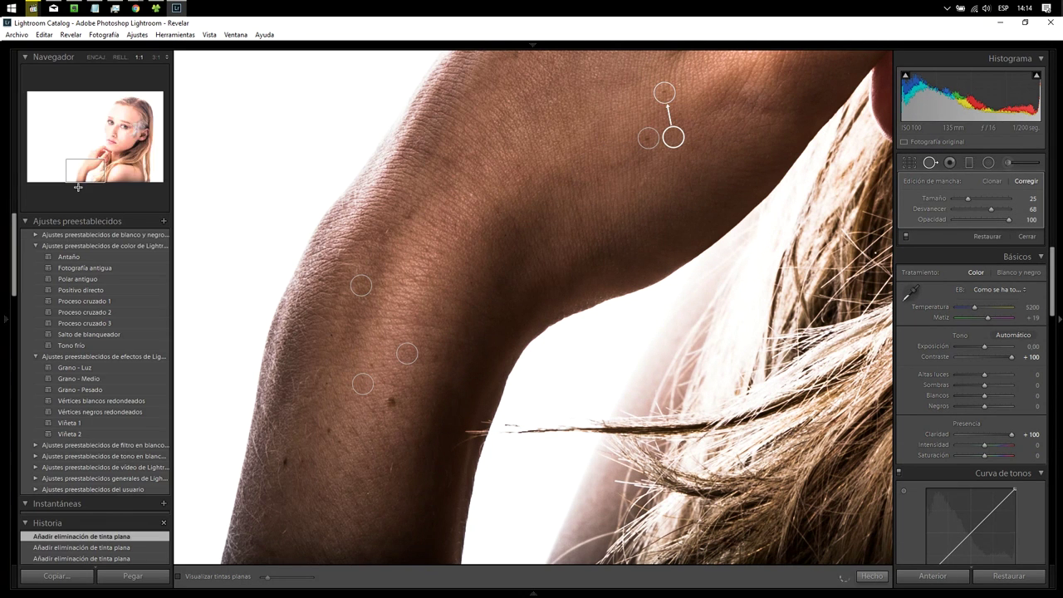
# Step: Heal the red scratch and blemishes on the hand at brush Size 22
pyautogui.click(98, 166)
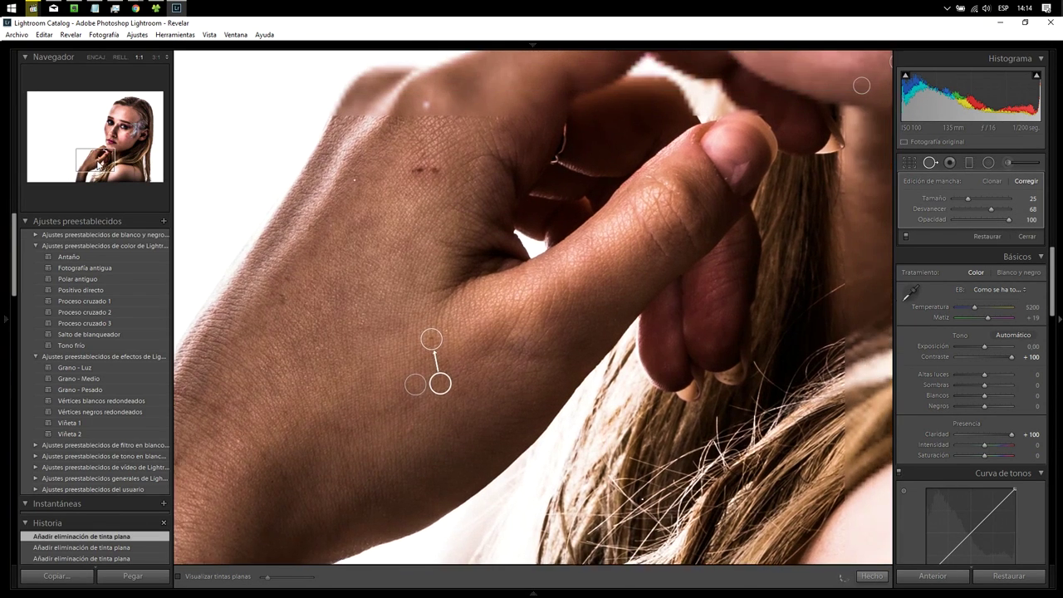
pyautogui.moveTo(97, 166); pyautogui.dragTo(101, 163)
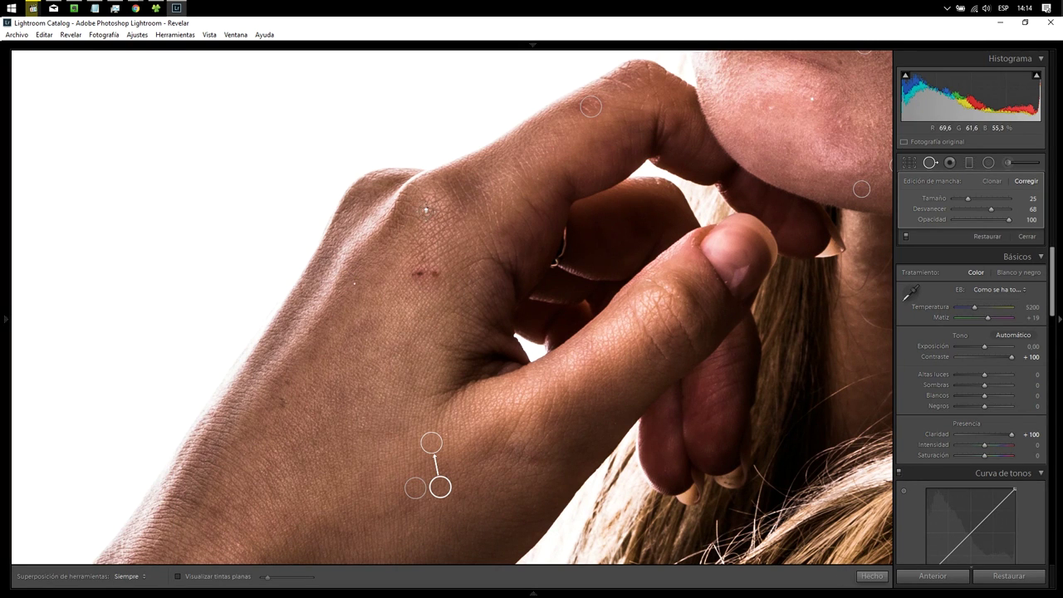
pyautogui.scroll(-3, 425, 209)
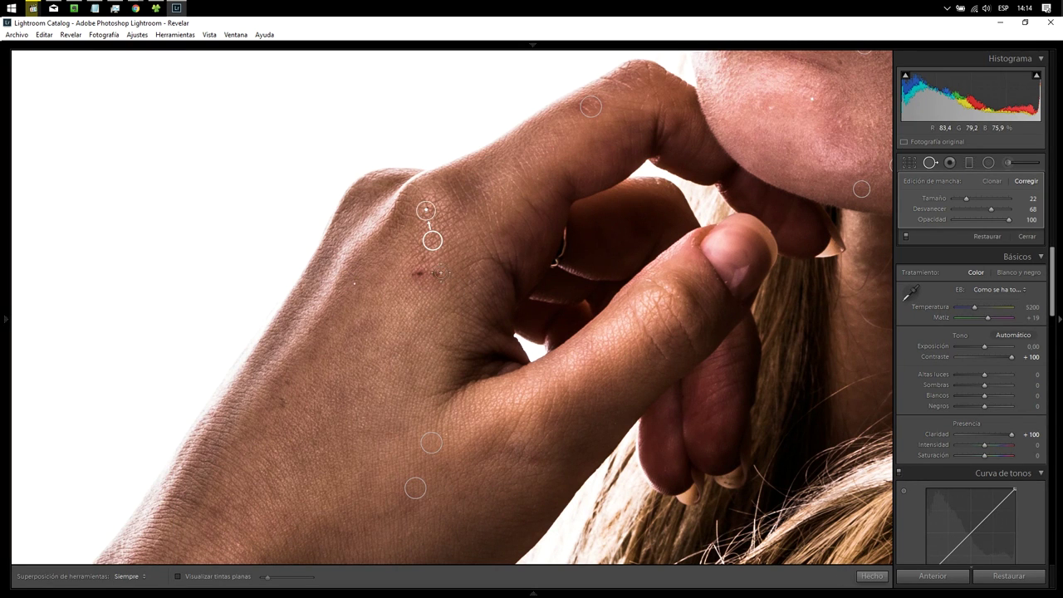
pyautogui.click(434, 272)
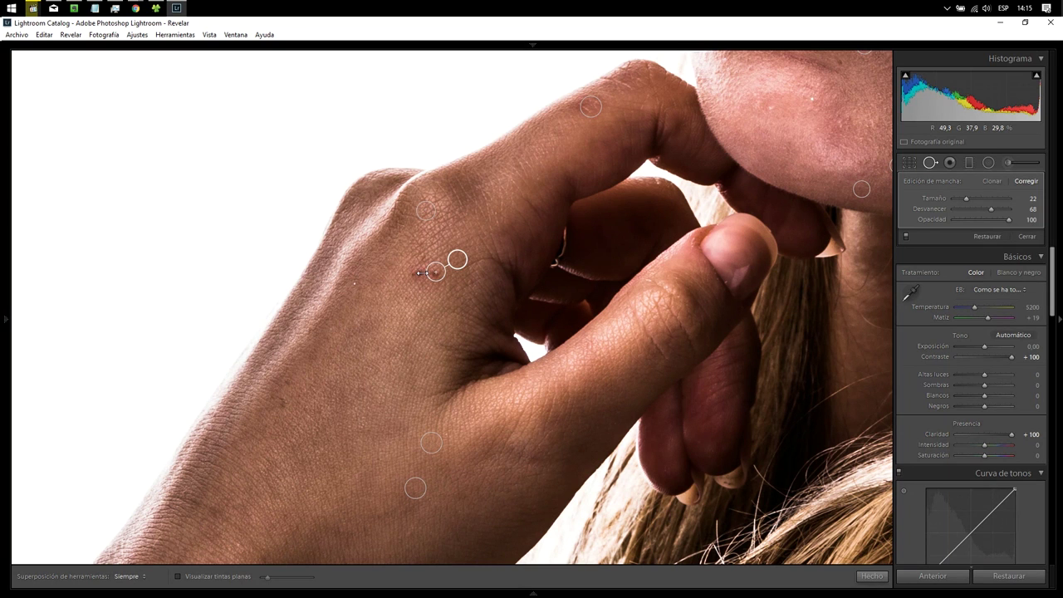
pyautogui.click(415, 274)
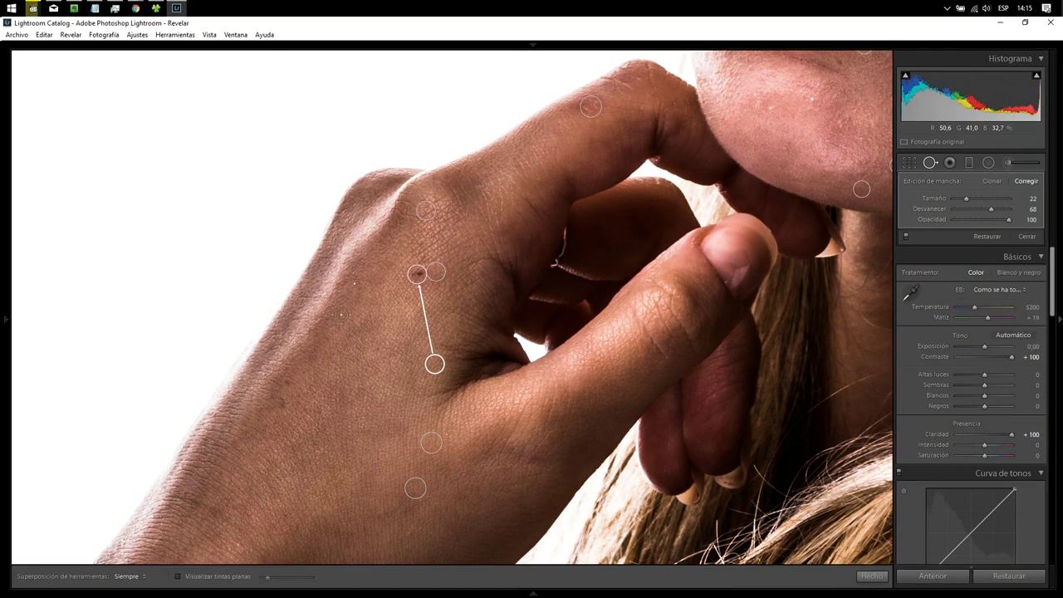
pyautogui.click(283, 401)
pyautogui.moveTo(289, 384); pyautogui.dragTo(288, 382)
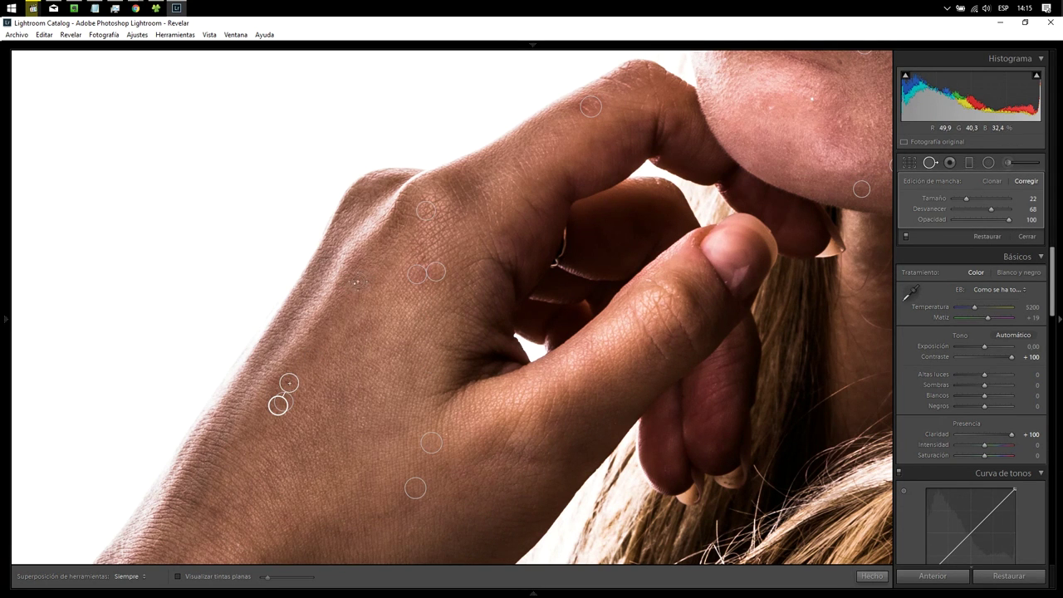
pyautogui.click(351, 284)
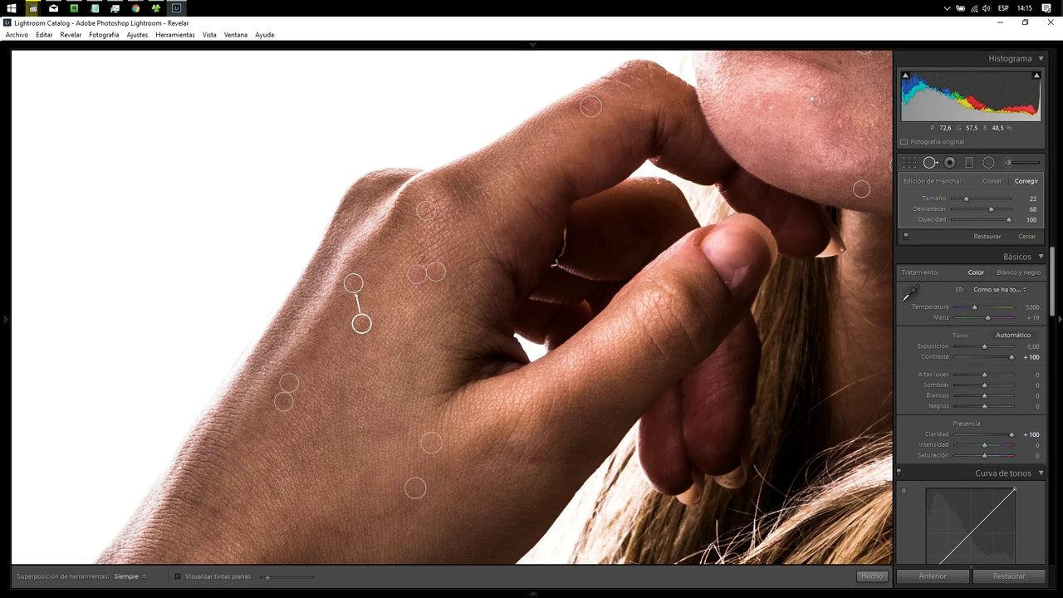
pyautogui.press('Escape')
# Step: Resample the chin heal spot's source and delete an unwanted chin spot
pyautogui.click(767, 107)
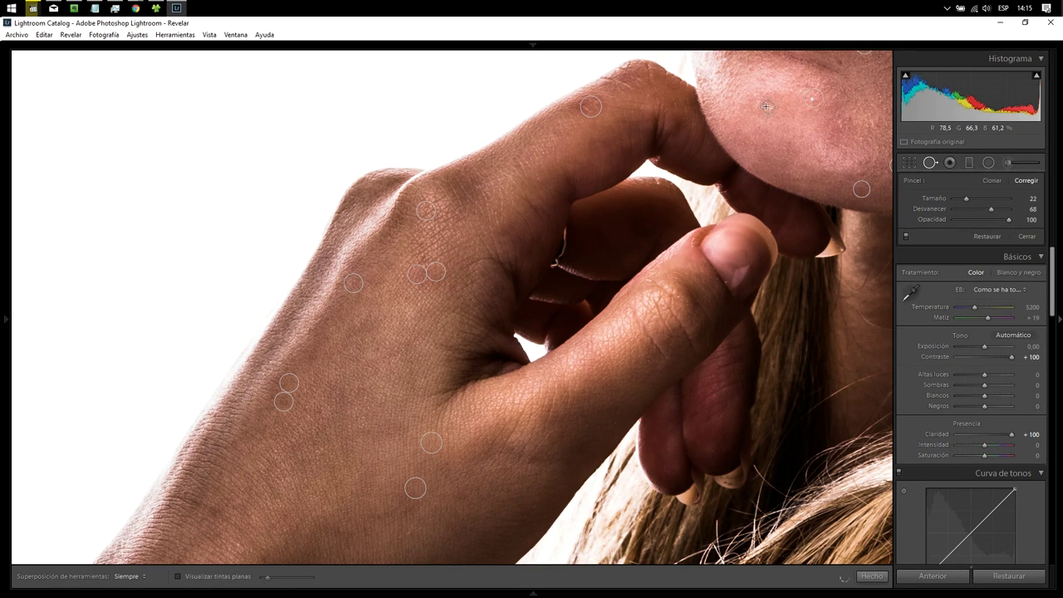
pyautogui.press('/')
pyautogui.click(846, 139)
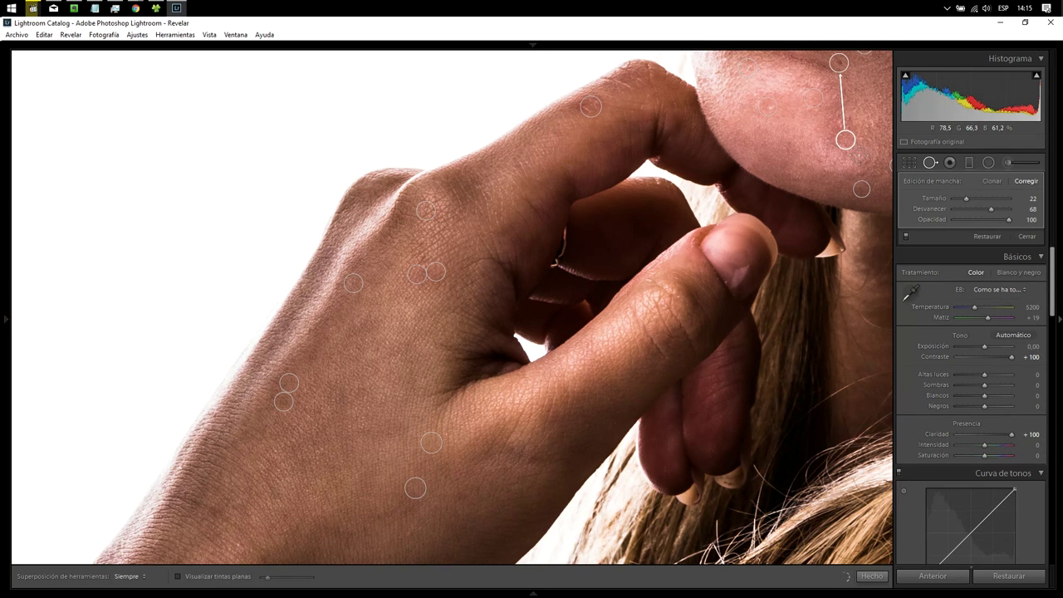
pyautogui.press('Delete')
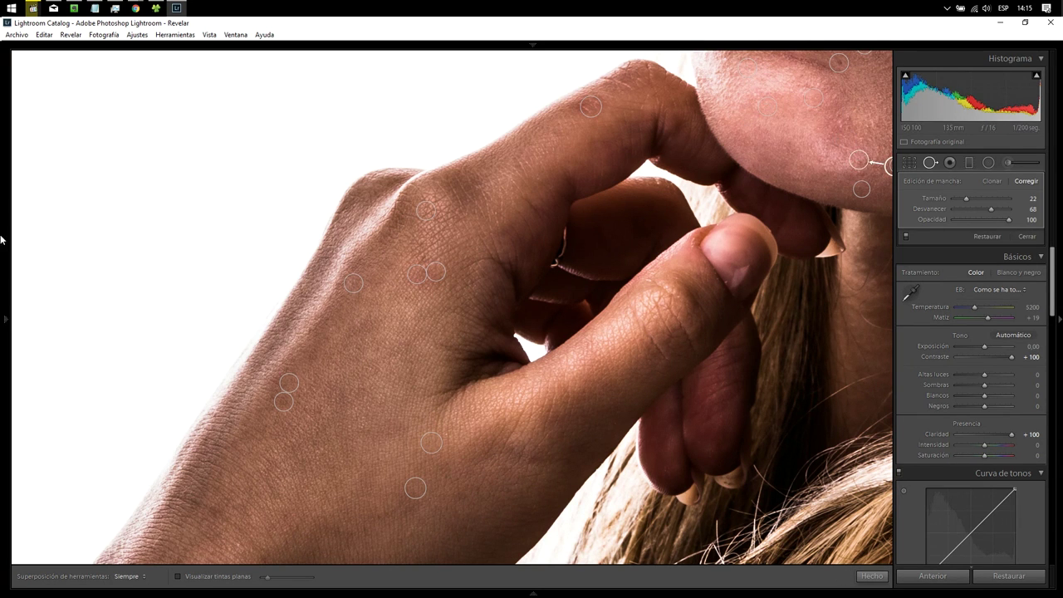
# Step: Fit the whole portrait in view and close the Spot Removal tool
pyautogui.click(125, 116)
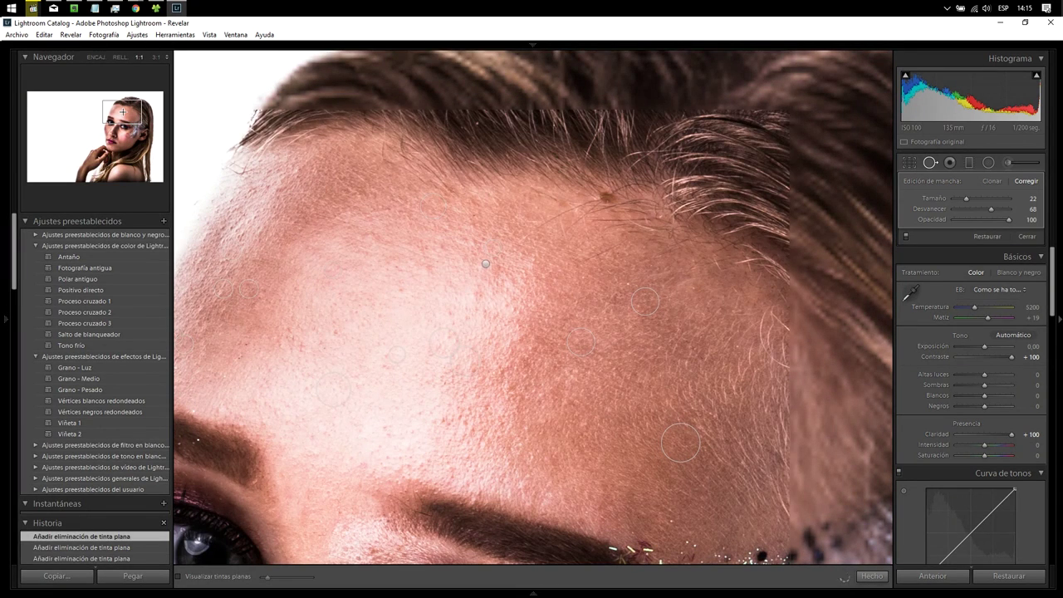
pyautogui.press('z')
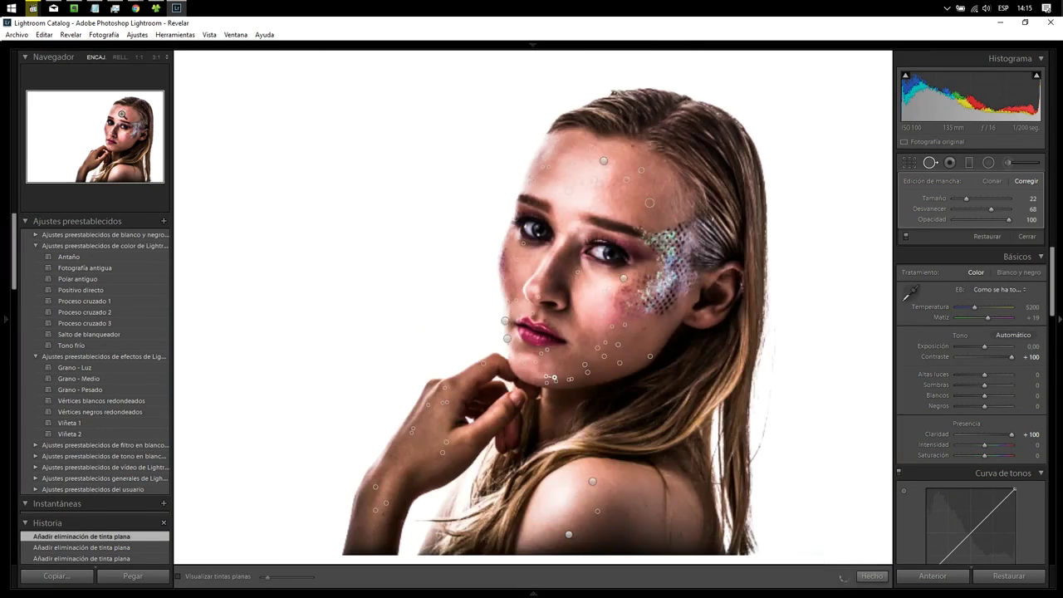
pyautogui.press('F7')
pyautogui.click(860, 580)
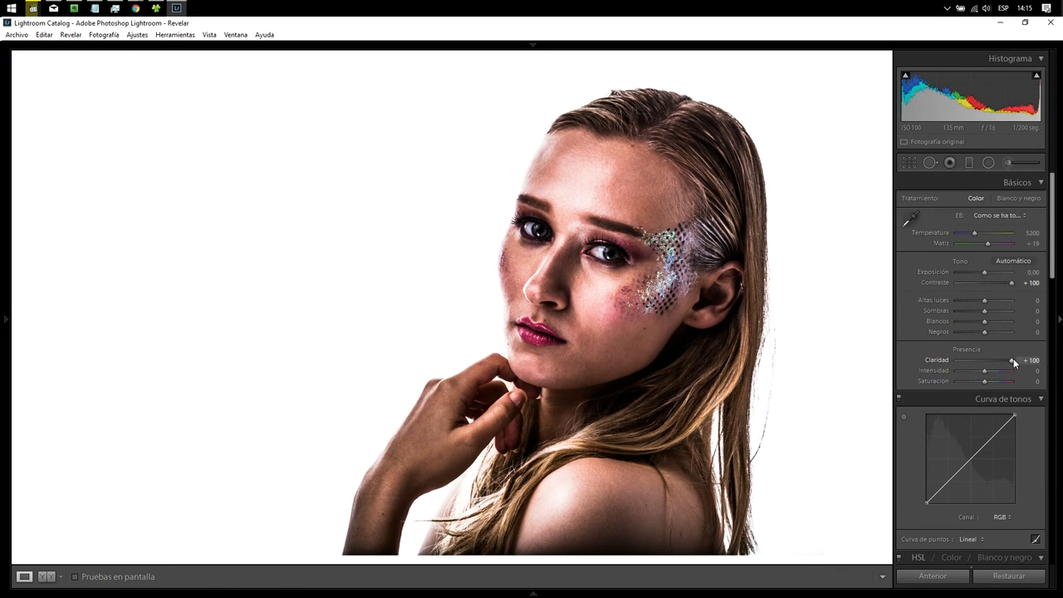
# Step: Reset Claridad and Contraste to 0 and view Before/After side by side
pyautogui.doubleClick(1009, 361)
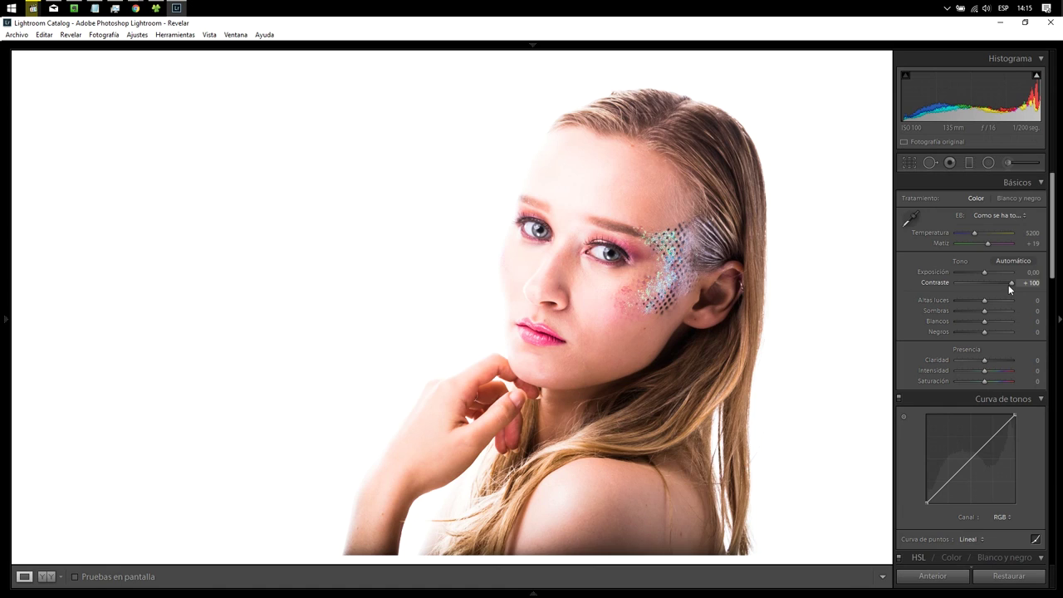
pyautogui.doubleClick(1010, 283)
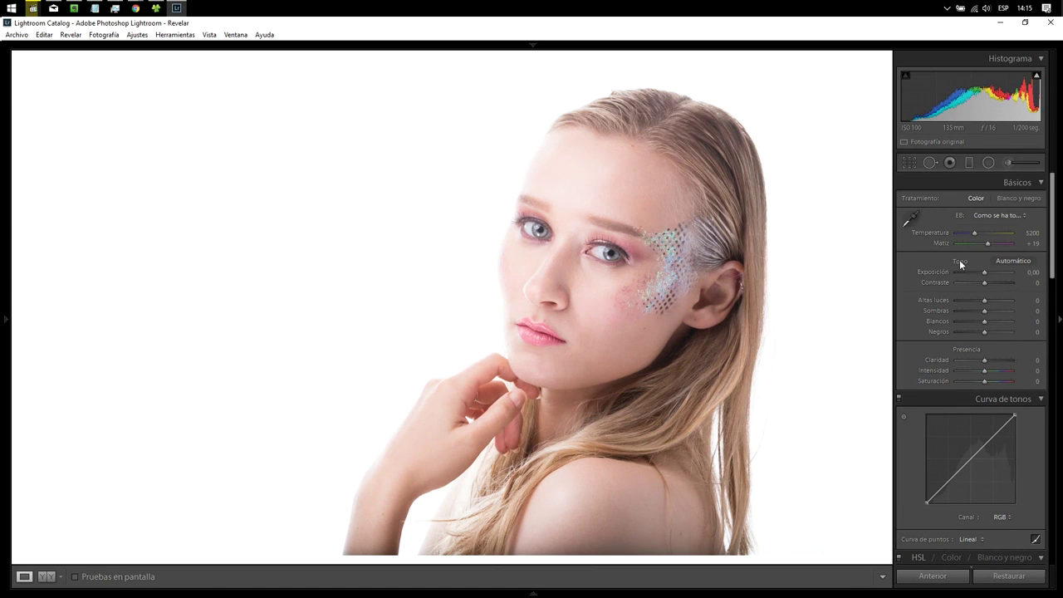
pyautogui.click(46, 576)
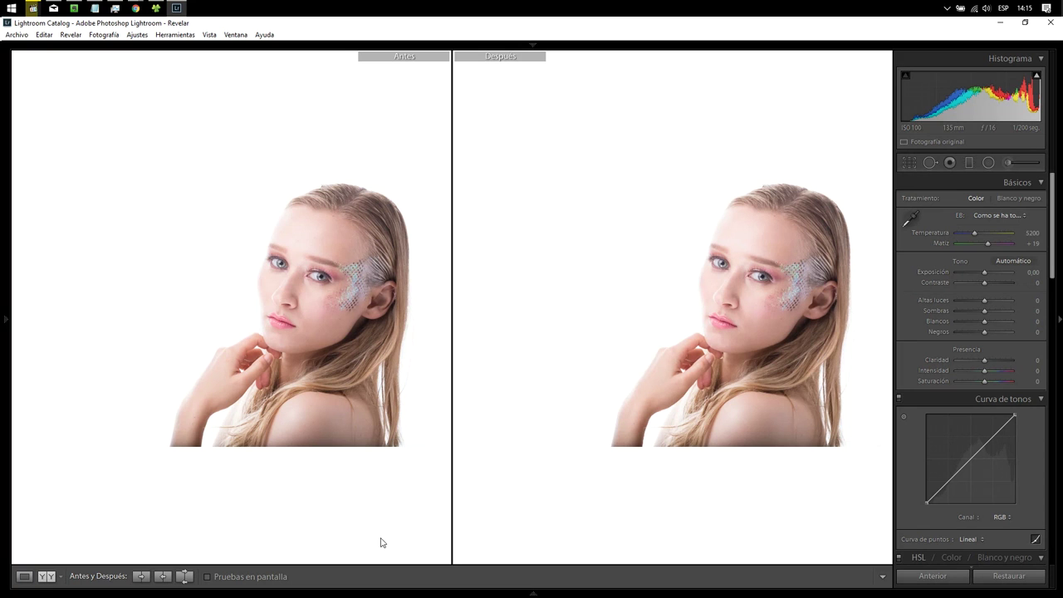
# Step: Zoom both views to 1:1 centred on the nose and lips, then choose the Adjustment Brush
pyautogui.click(735, 319)
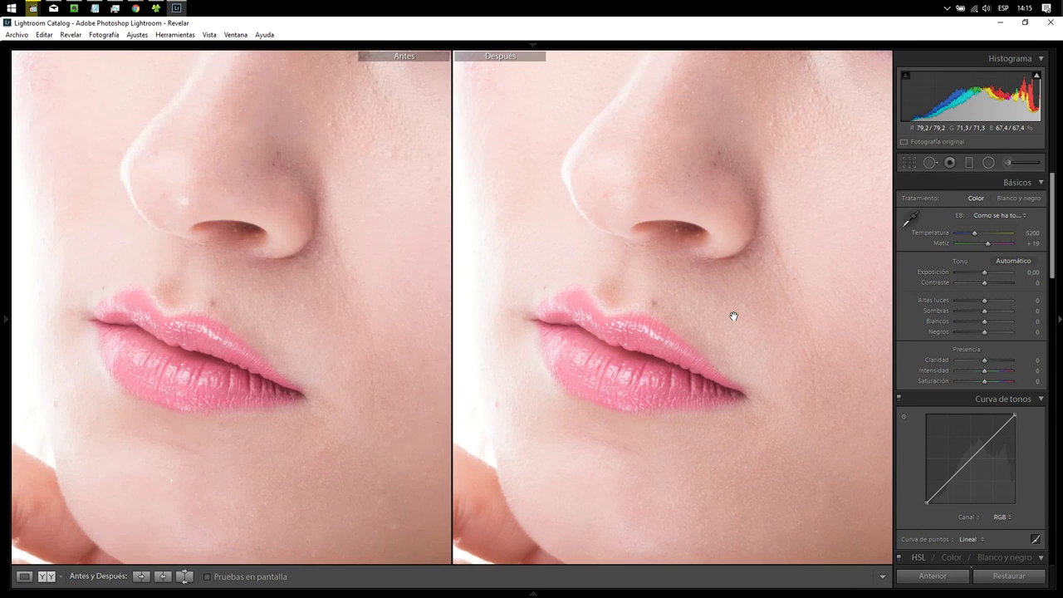
pyautogui.moveTo(802, 385); pyautogui.dragTo(739, 316)
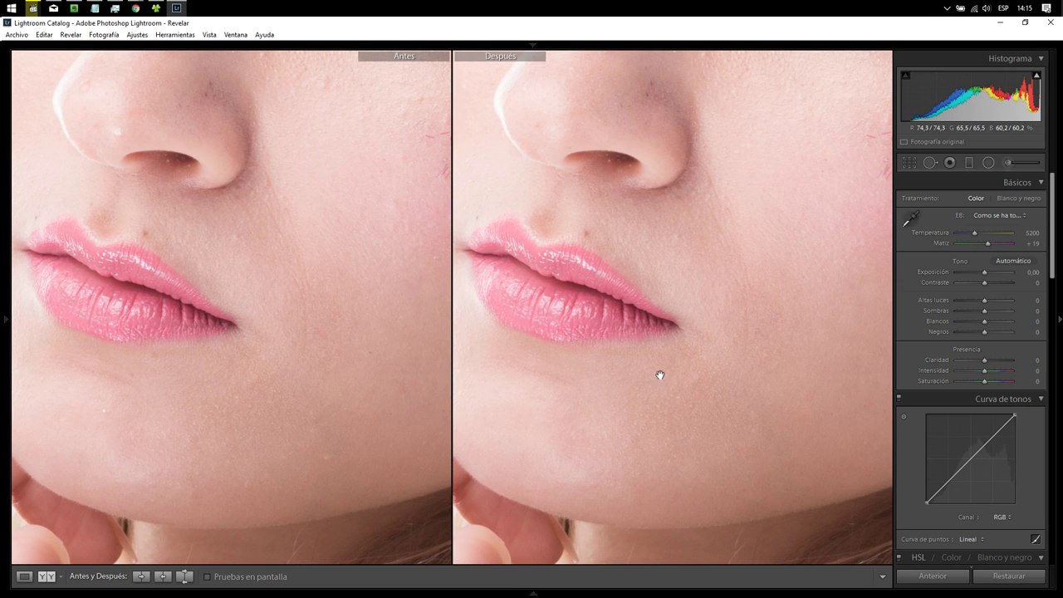
pyautogui.click(1005, 162)
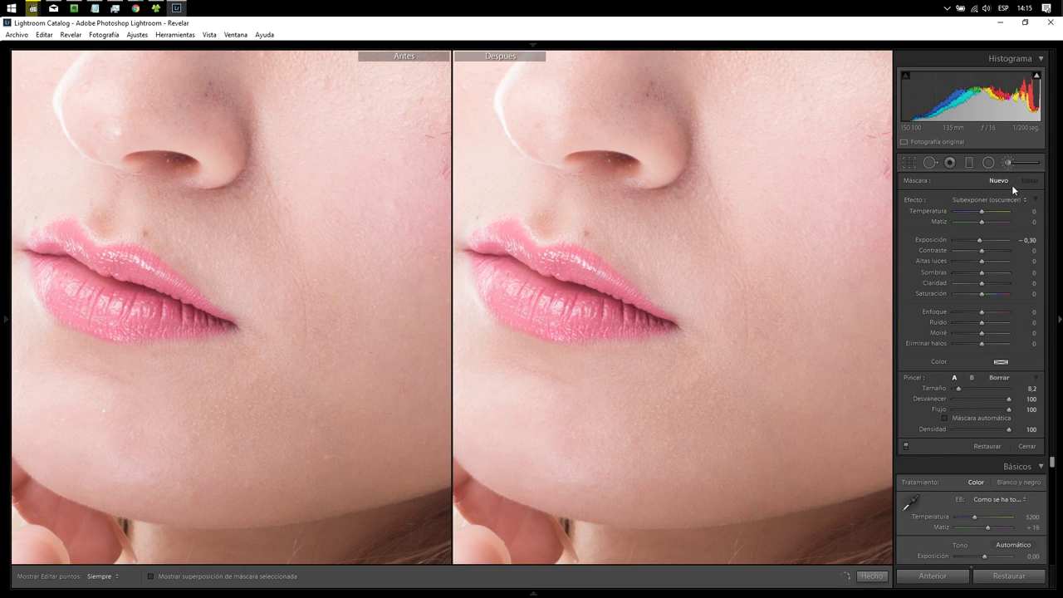
pyautogui.scroll(3, 767, 356)
# Step: Paint a negative Clarity brush over the jaw and cheek, push it to −100, and close the brush
pyautogui.moveTo(981, 283); pyautogui.dragTo(972, 284)
pyautogui.scroll(2, 745, 420)
pyautogui.moveTo(628, 423)
pyautogui.mouseDown()
pyautogui.moveTo(732, 293)
pyautogui.moveTo(693, 244)
pyautogui.moveTo(790, 342)
pyautogui.moveTo(688, 437)
pyautogui.moveTo(620, 443)
pyautogui.moveTo(523, 419)
pyautogui.mouseUp()
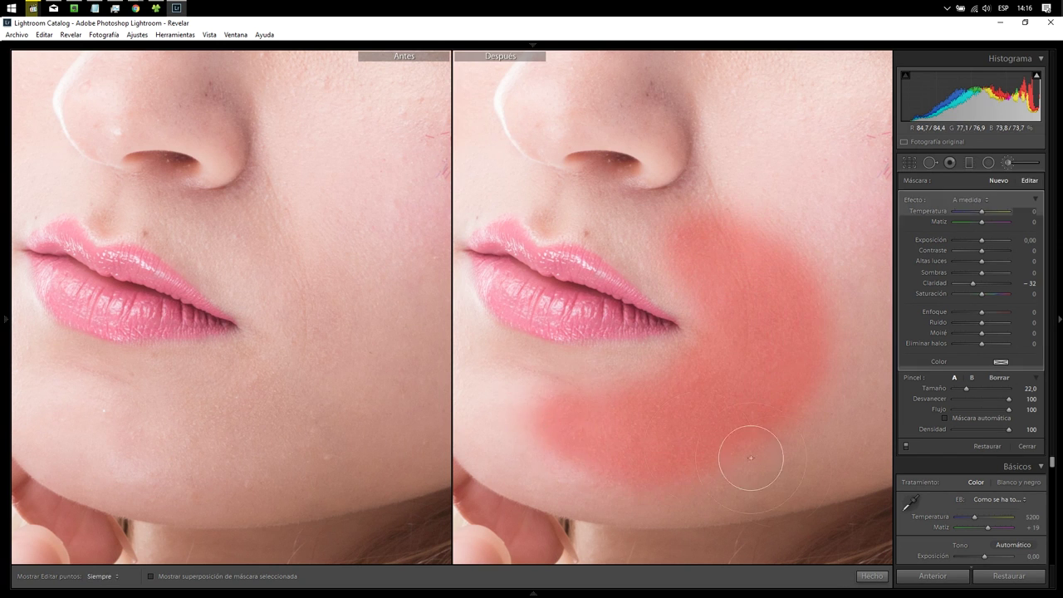
pyautogui.moveTo(973, 284); pyautogui.dragTo(952, 283)
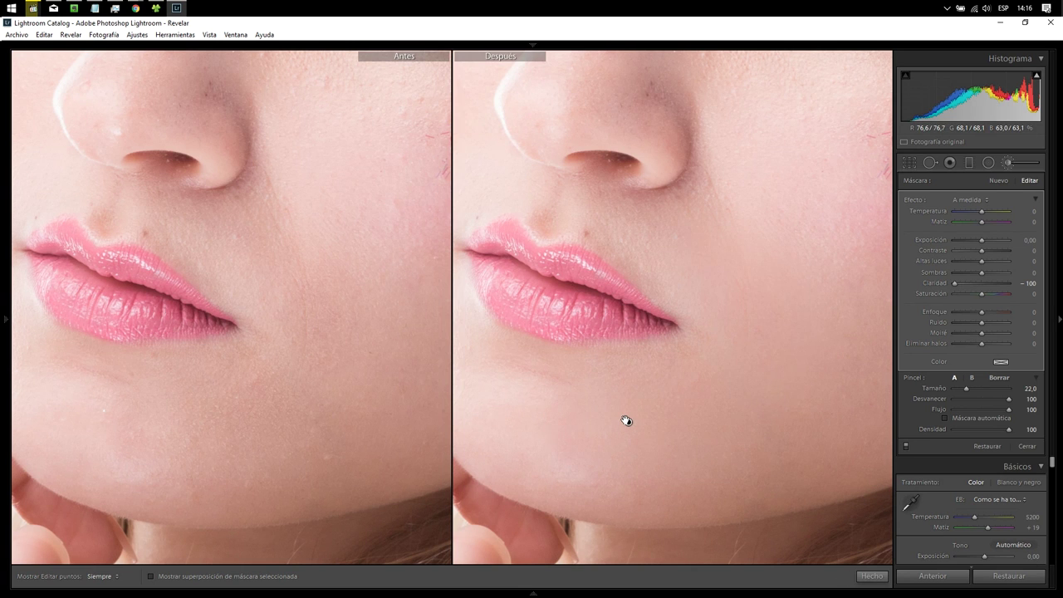
pyautogui.press('Return')
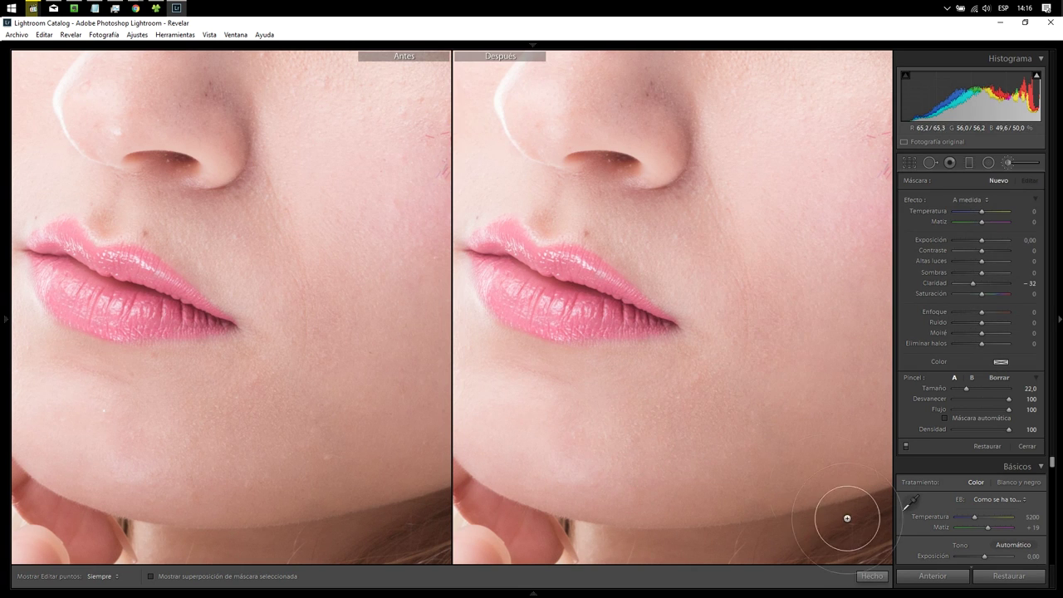
pyautogui.click(869, 576)
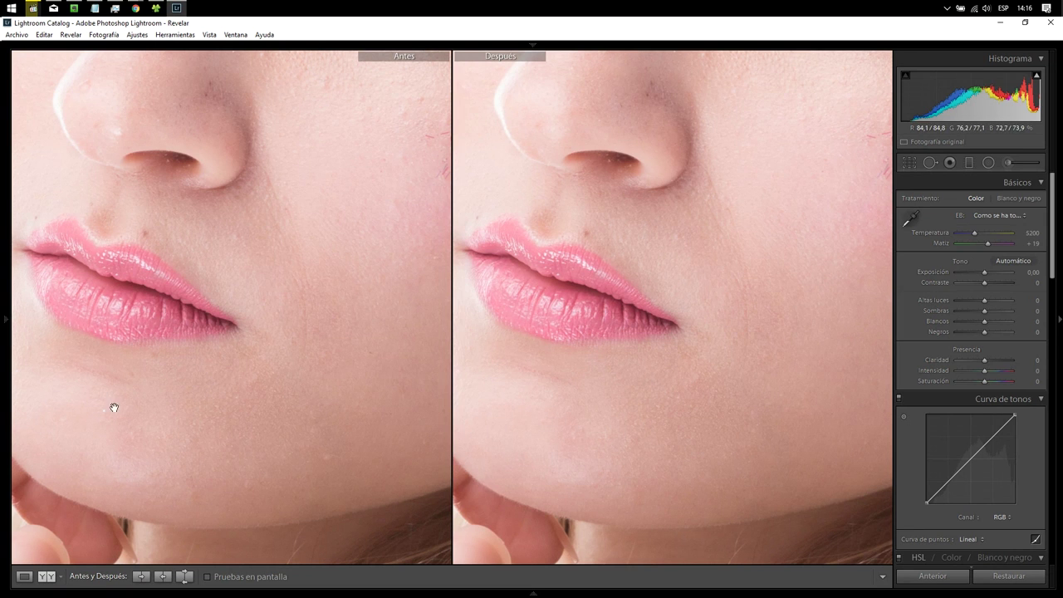
# Step: Pan the zoomed comparison over the eye, cheek and forehead, then return to the single full view
pyautogui.moveTo(622, 245)
pyautogui.mouseDown()
pyautogui.moveTo(593, 441)
pyautogui.moveTo(494, 446)
pyautogui.mouseUp()
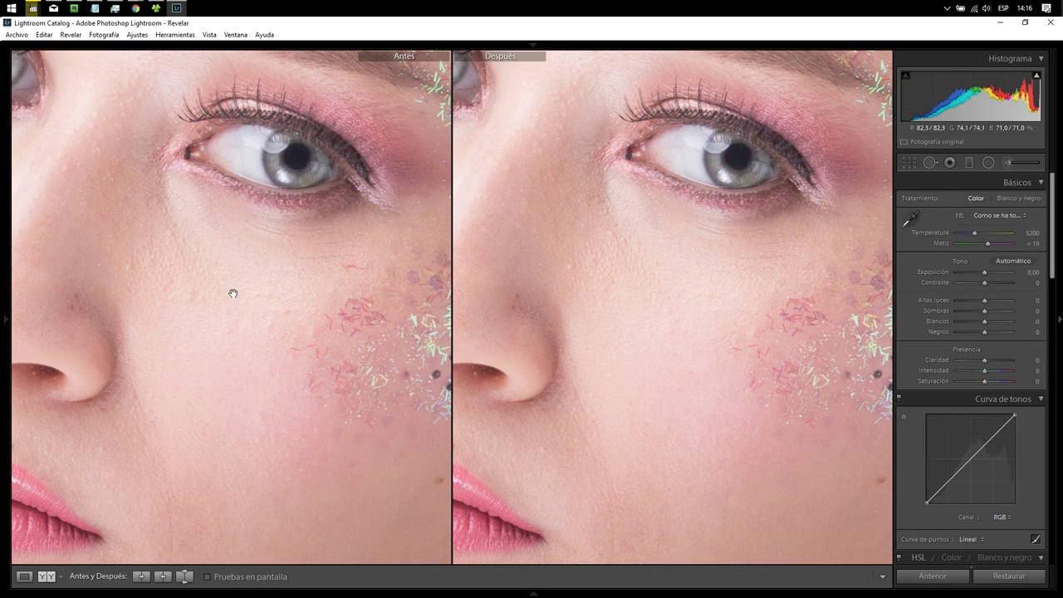
pyautogui.moveTo(473, 322)
pyautogui.mouseDown()
pyautogui.moveTo(570, 443)
pyautogui.moveTo(544, 526)
pyautogui.mouseUp()
pyautogui.moveTo(629, 240)
pyautogui.mouseDown()
pyautogui.moveTo(686, 413)
pyautogui.moveTo(756, 394)
pyautogui.mouseUp()
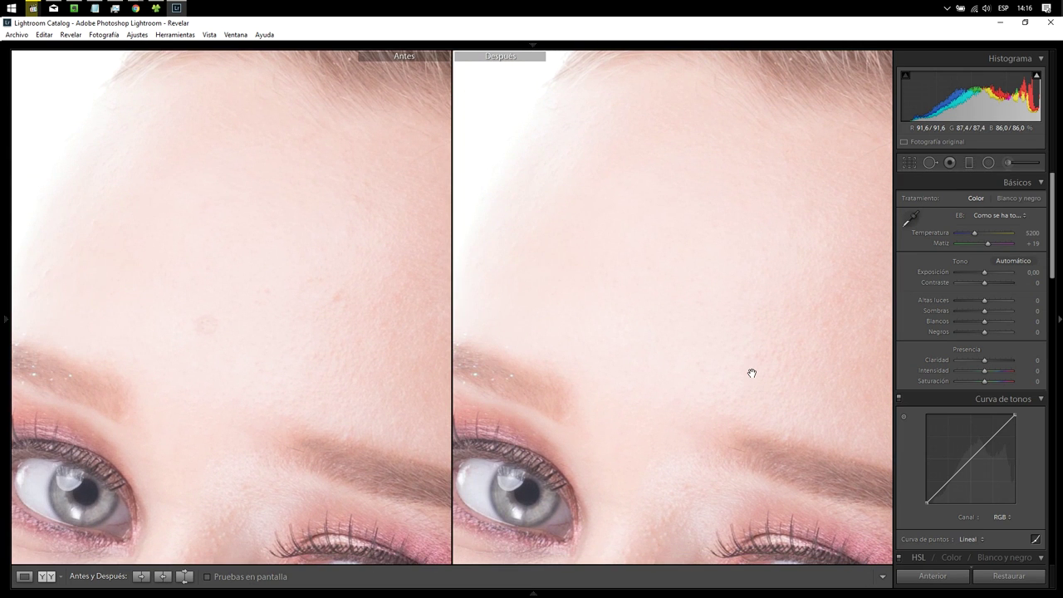
pyautogui.click(754, 378)
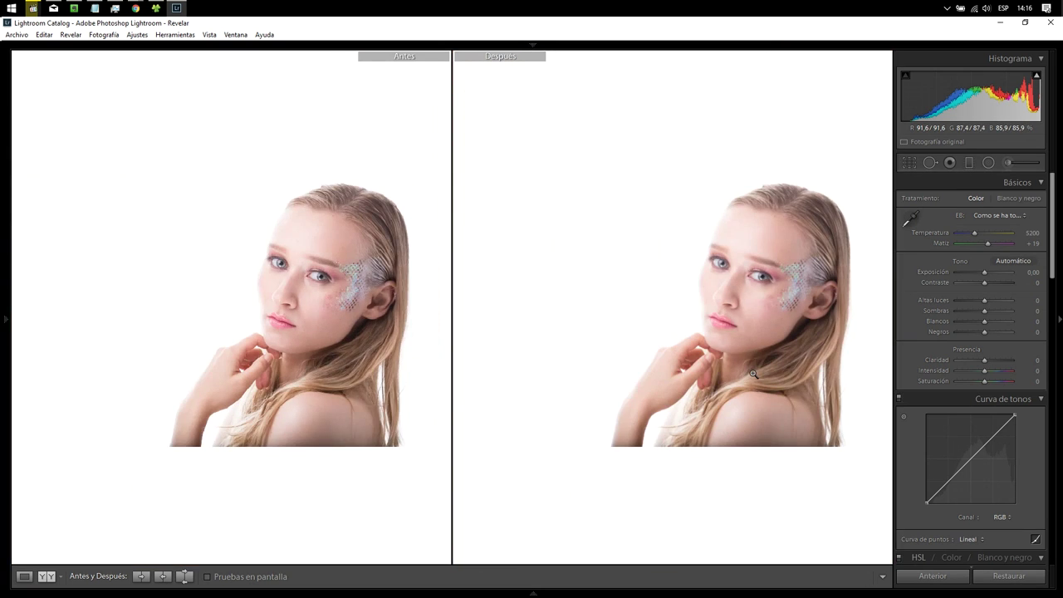
pyautogui.click(24, 577)
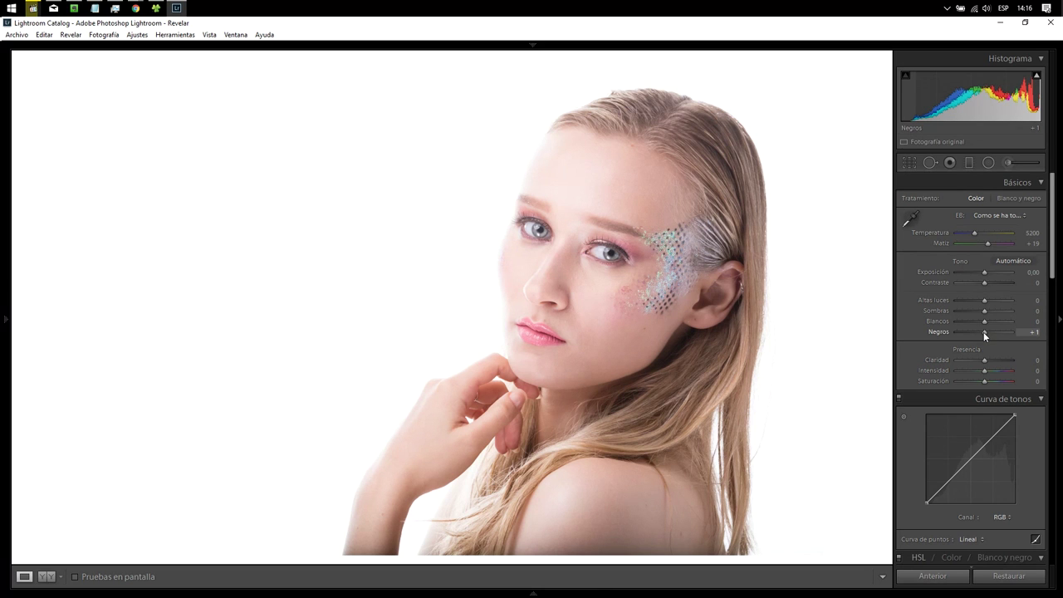
# Step: Set Blacks to −62 and Highlights to −11, checking the highlight clipping warning
pyautogui.moveTo(983, 331); pyautogui.dragTo(918, 332)
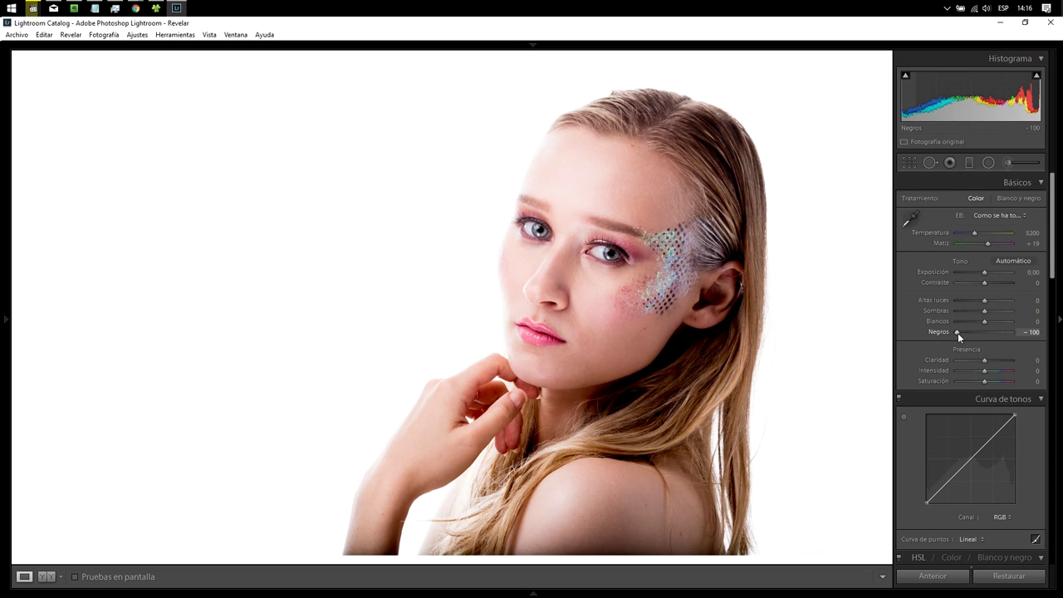
pyautogui.moveTo(952, 330); pyautogui.dragTo(962, 332)
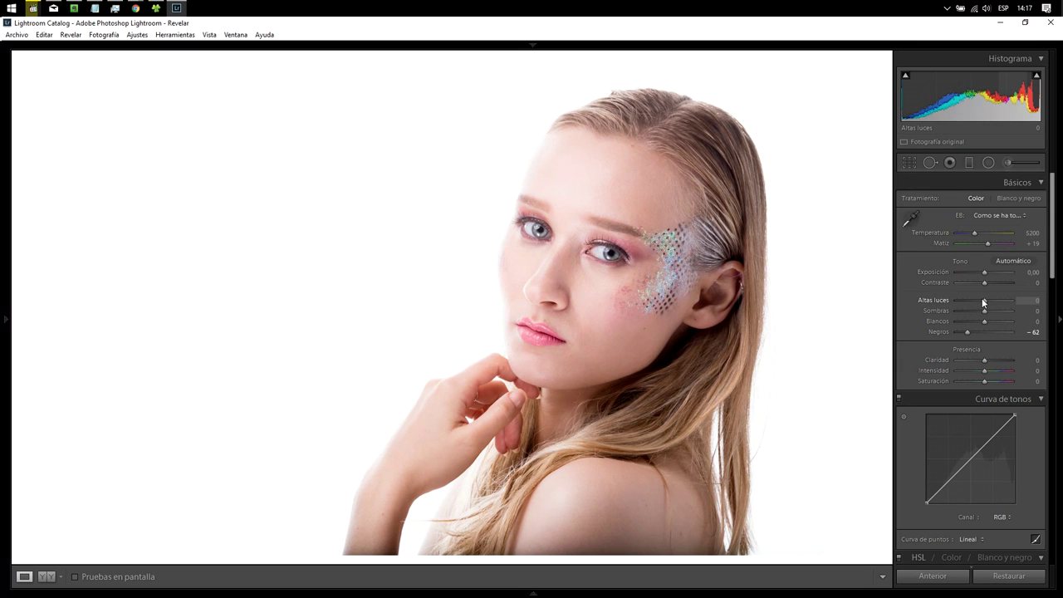
pyautogui.moveTo(982, 300); pyautogui.dragTo(867, 291)
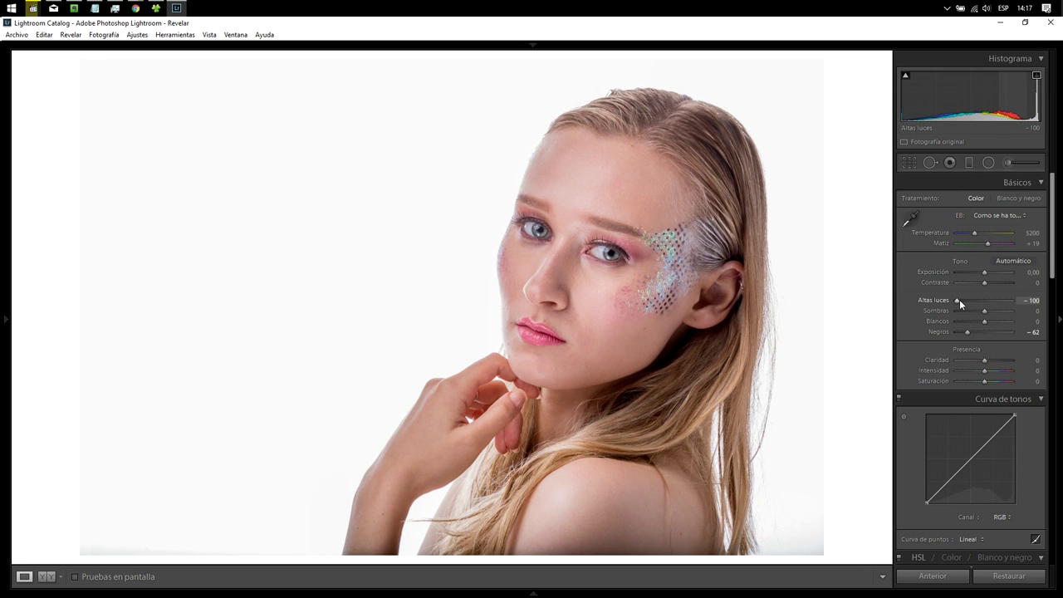
pyautogui.moveTo(956, 299); pyautogui.dragTo(984, 306)
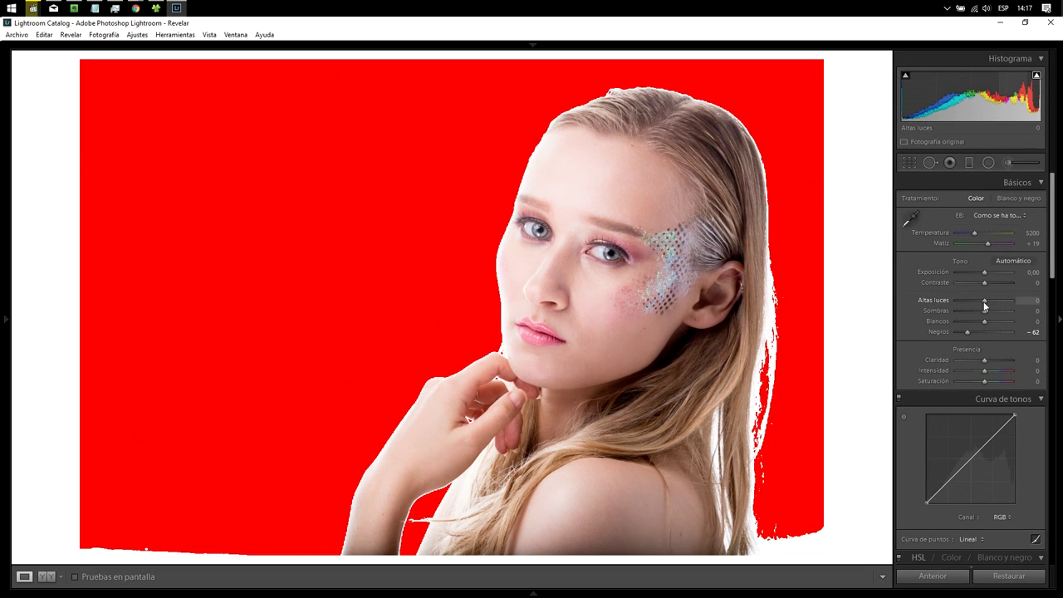
pyautogui.moveTo(984, 306); pyautogui.dragTo(981, 306)
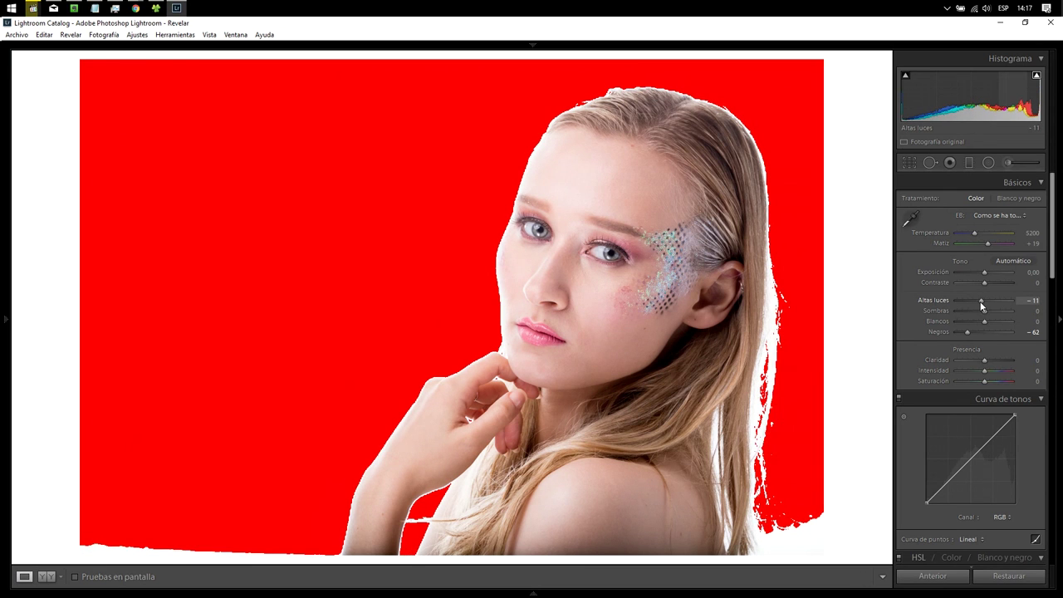
pyautogui.click(1036, 75)
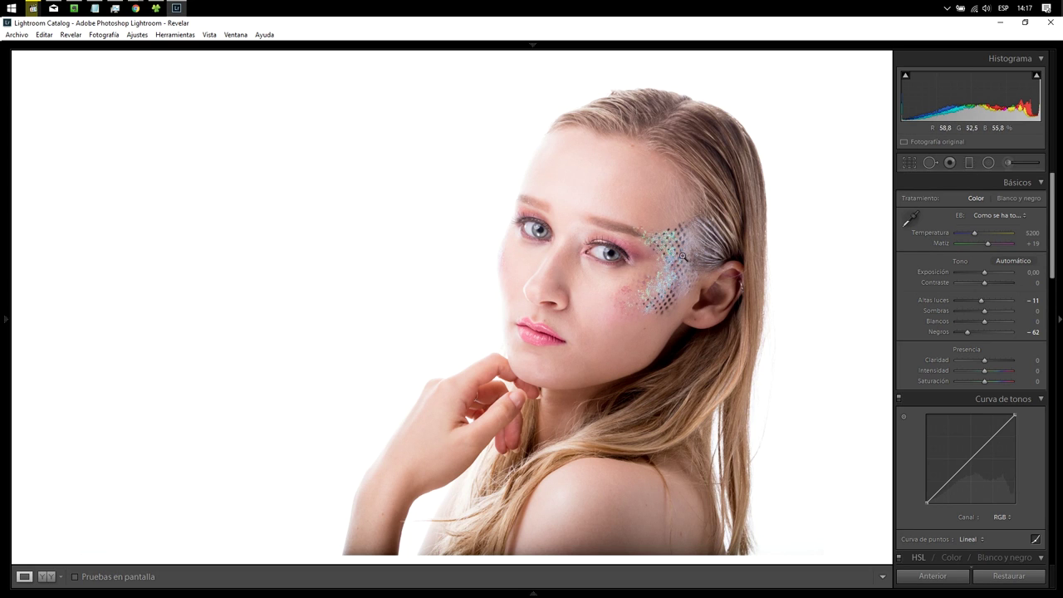
pyautogui.click(1006, 163)
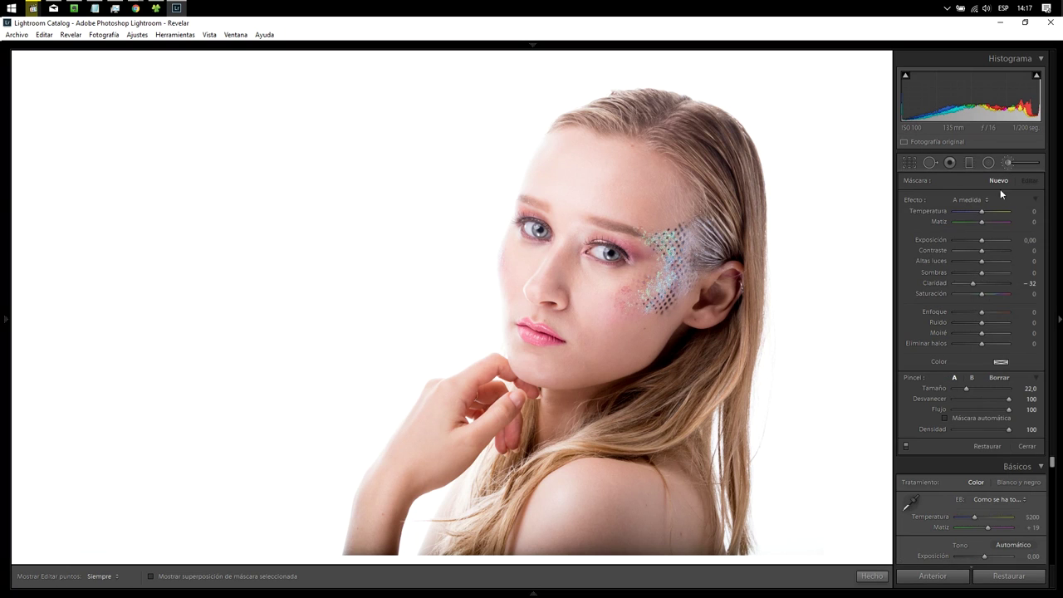
# Step: Reset the brush Clarity, raise Saturation and paint a stroke over the cheek glitter
pyautogui.doubleClick(972, 284)
pyautogui.click(990, 296)
pyautogui.scroll(-5, 668, 282)
pyautogui.press('h')
pyautogui.moveTo(625, 304)
pyautogui.mouseDown()
pyautogui.moveTo(666, 263)
pyautogui.moveTo(641, 286)
pyautogui.moveTo(688, 277)
pyautogui.mouseUp()
pyautogui.moveTo(688, 277); pyautogui.dragTo(647, 296)
# Step: Set the cheek mask to Saturation 32 and Sharpness 18, then close the brush
pyautogui.doubleClick(990, 294)
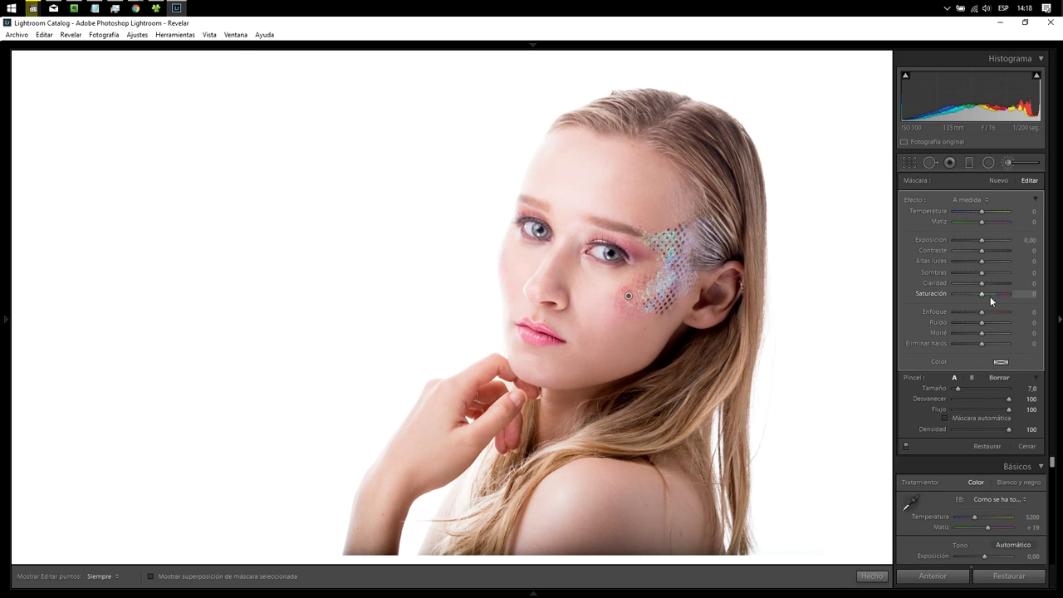
pyautogui.moveTo(1002, 294); pyautogui.dragTo(1014, 293)
pyautogui.click(990, 313)
pyautogui.click(871, 576)
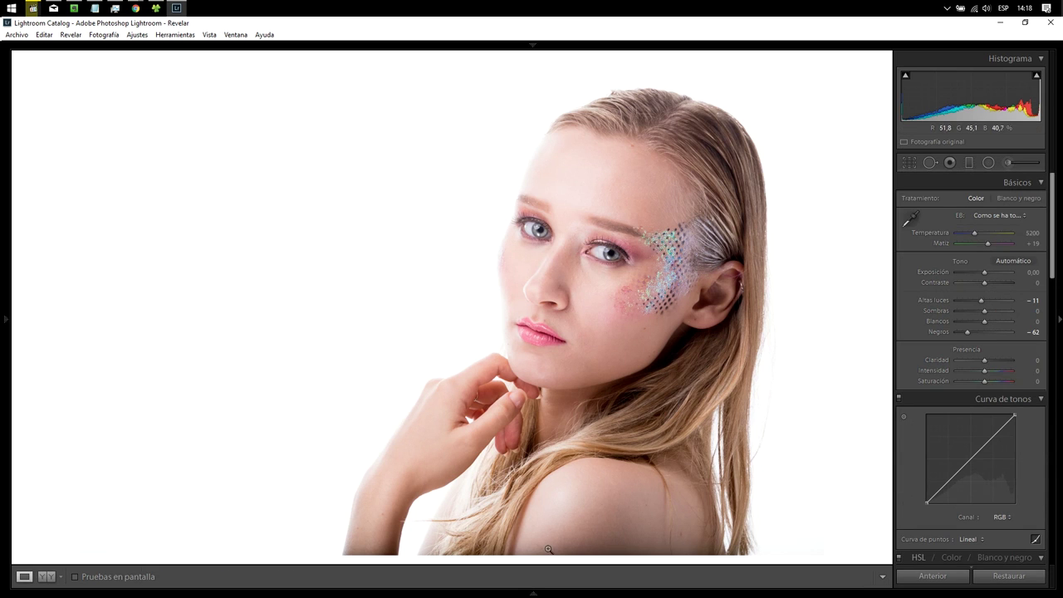
# Step: Draw a graduated filter across the bottom of the portrait over the shoulder, redrawing it until placed
pyautogui.click(968, 164)
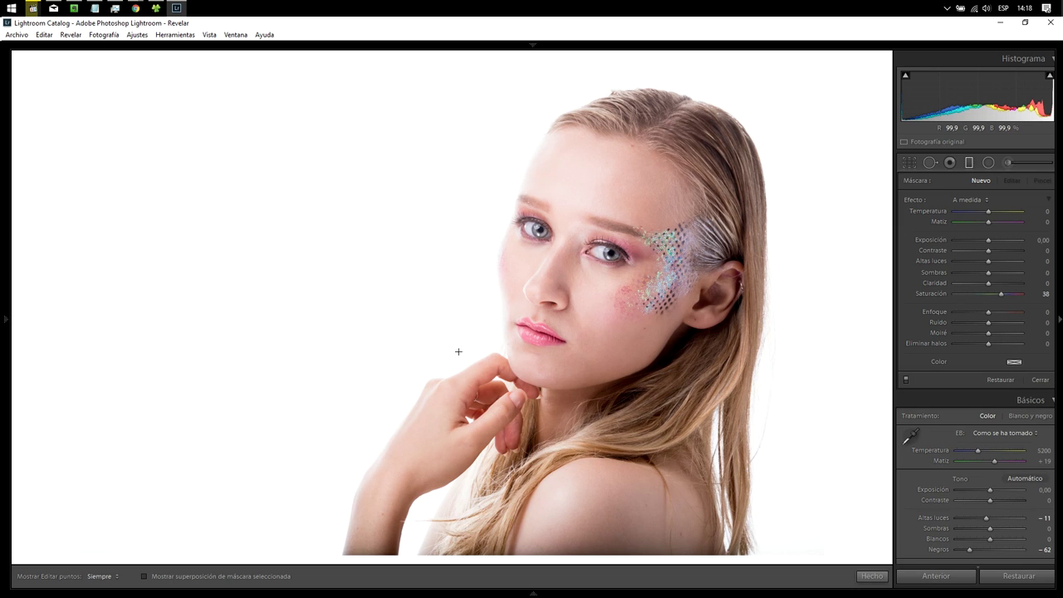
pyautogui.moveTo(555, 554)
pyautogui.mouseDown()
pyautogui.moveTo(531, 504)
pyautogui.moveTo(555, 504)
pyautogui.moveTo(547, 502)
pyautogui.mouseUp()
pyautogui.click(550, 530)
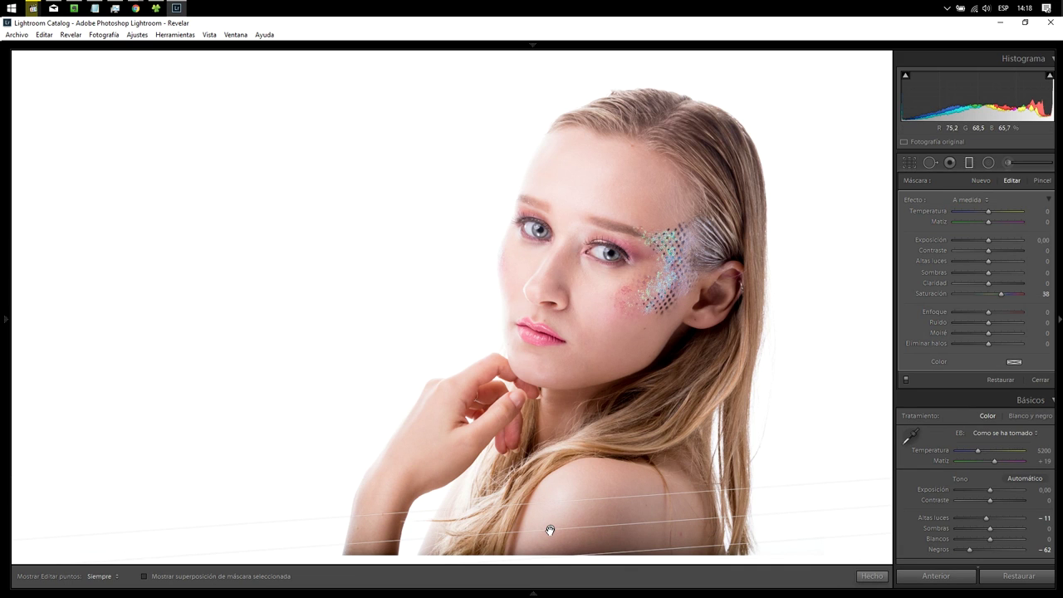
pyautogui.press('Delete')
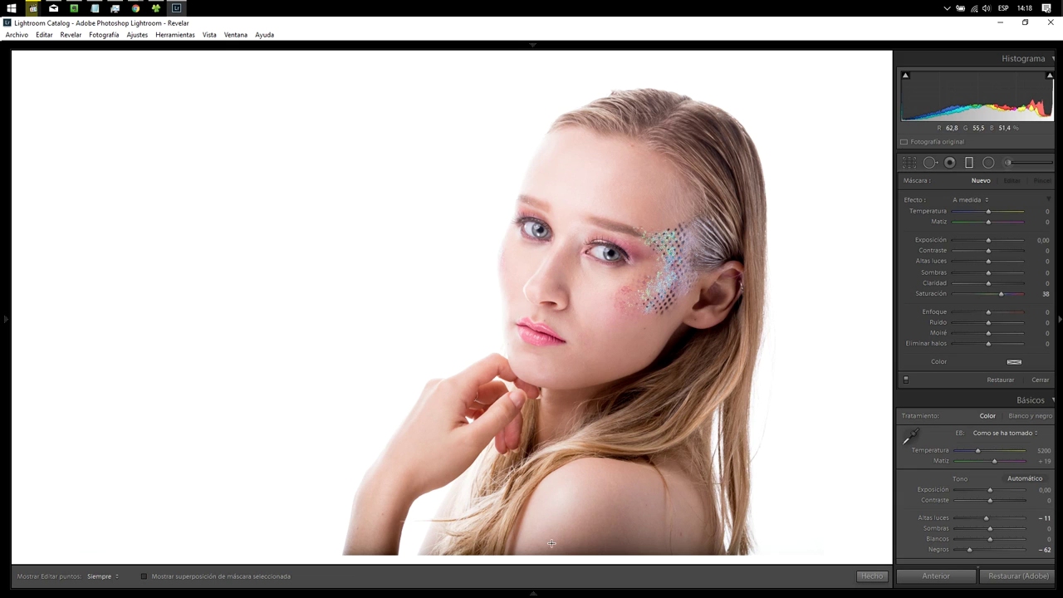
pyautogui.moveTo(551, 551)
pyautogui.mouseDown()
pyautogui.moveTo(517, 506)
pyautogui.moveTo(553, 496)
pyautogui.mouseUp()
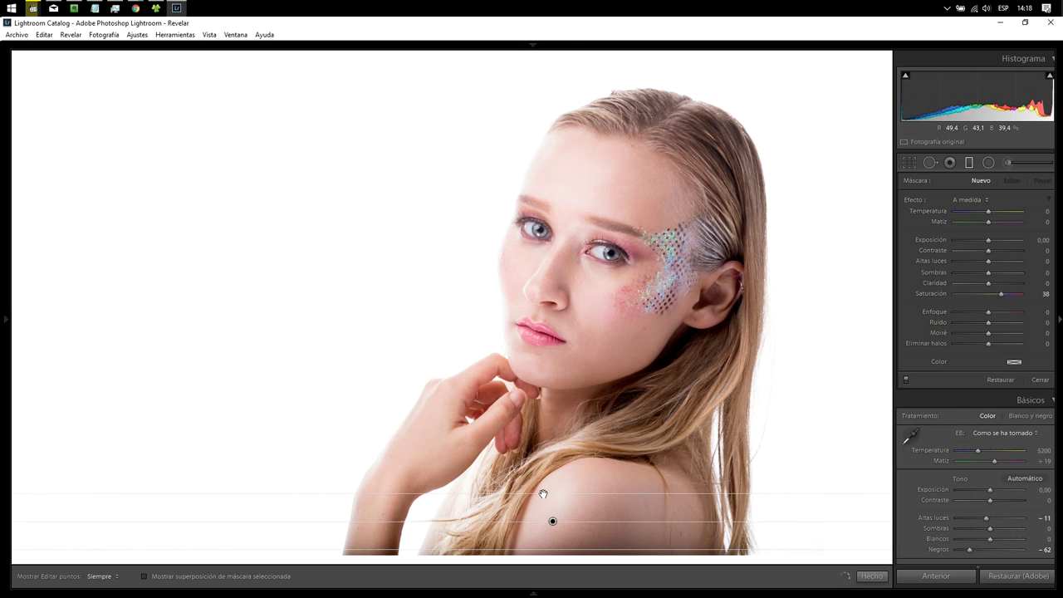
pyautogui.moveTo(552, 496)
pyautogui.mouseDown()
pyautogui.moveTo(652, 490)
pyautogui.moveTo(579, 349)
pyautogui.mouseUp()
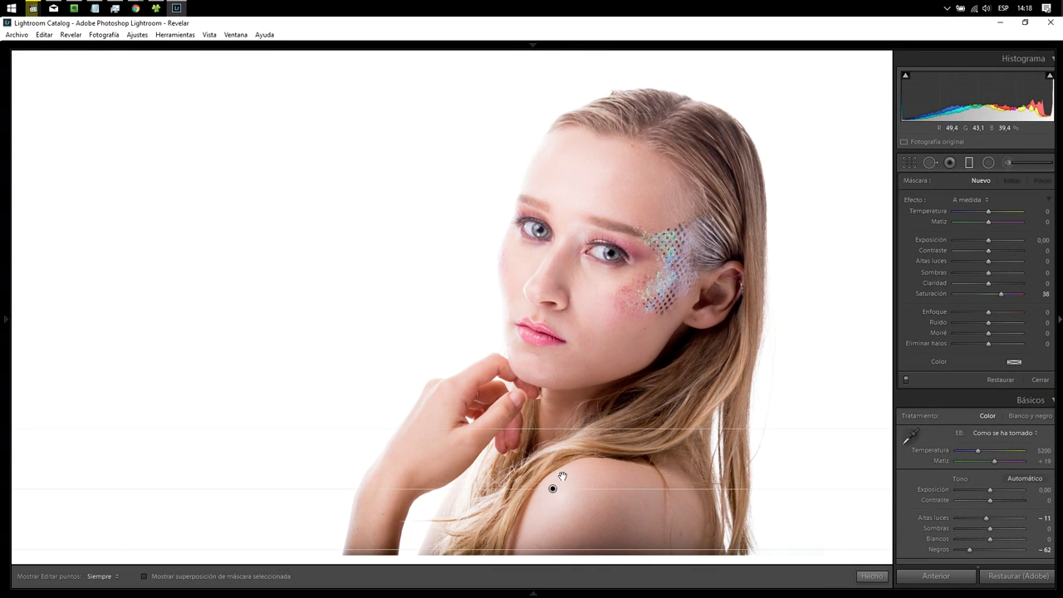
pyautogui.moveTo(578, 349); pyautogui.dragTo(562, 518)
pyautogui.moveTo(562, 519); pyautogui.dragTo(563, 516)
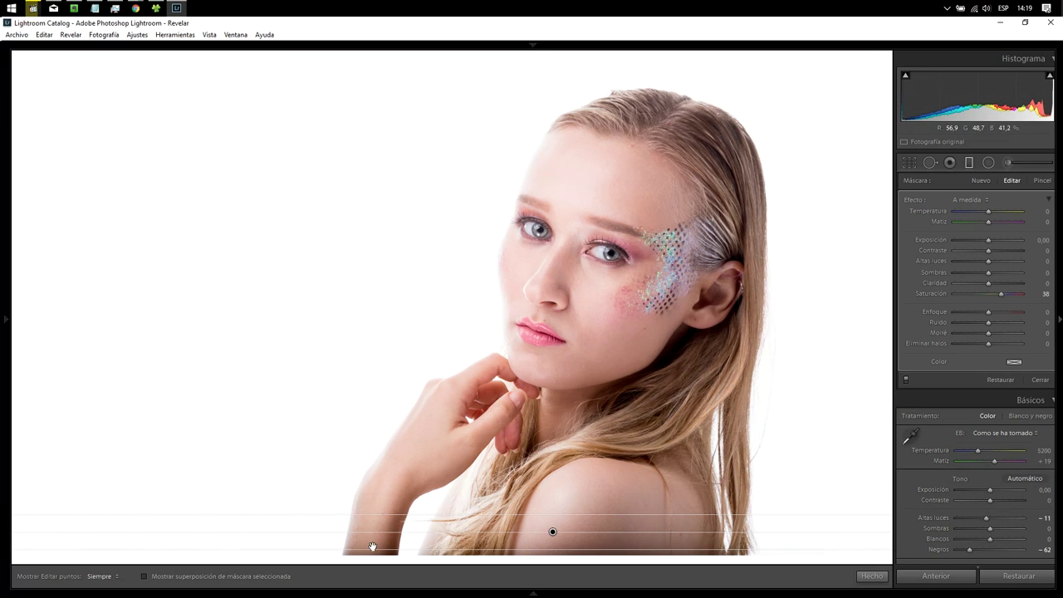
# Step: Replace the gradient's saturation with Exposure 0,96, extend its lower edge, and close the filter
pyautogui.doubleClick(1000, 294)
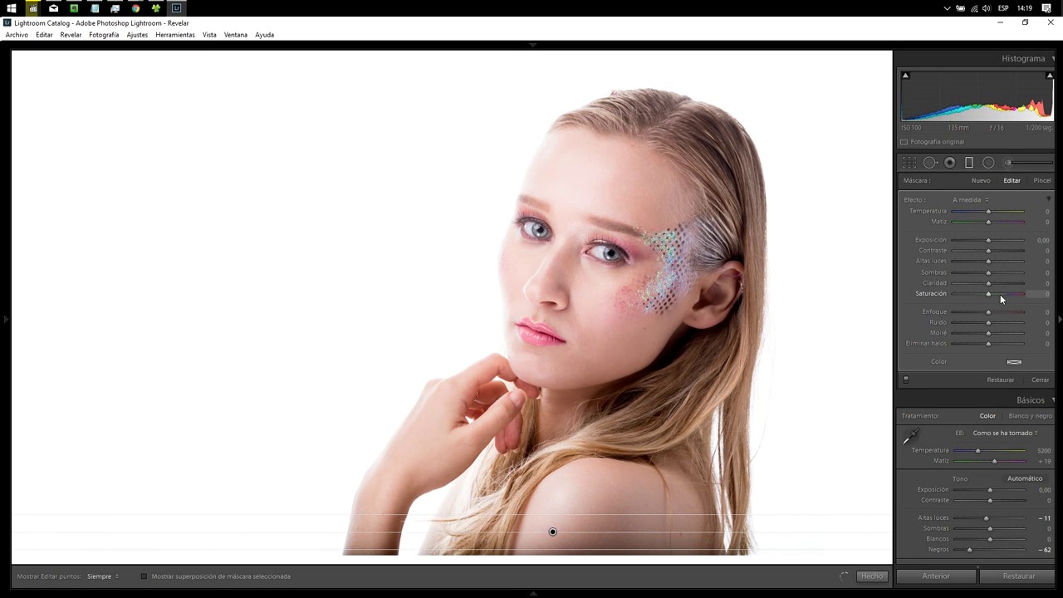
pyautogui.click(988, 240)
pyautogui.moveTo(990, 241); pyautogui.dragTo(991, 242)
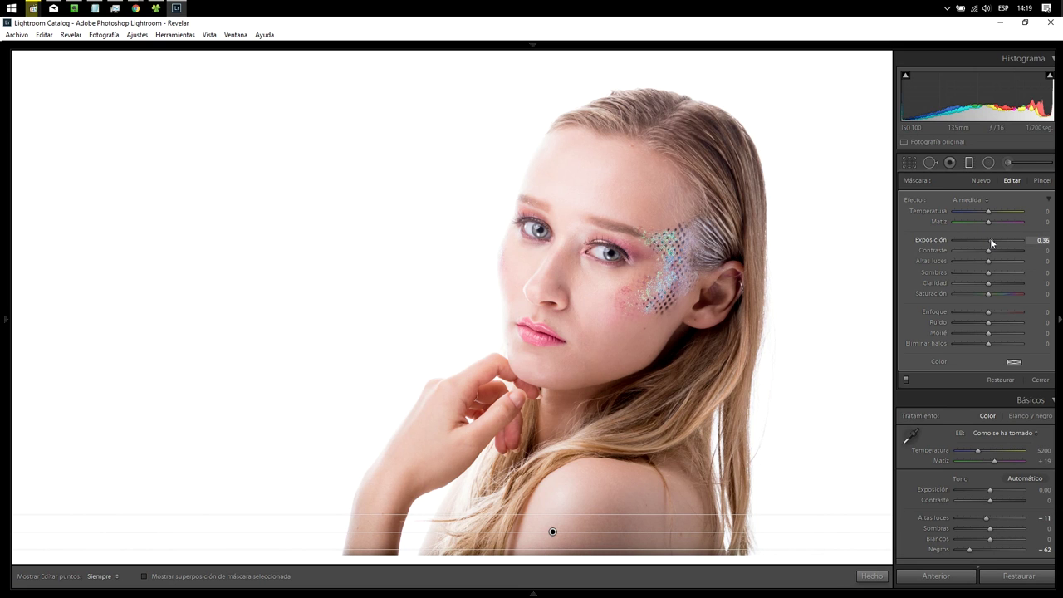
pyautogui.moveTo(991, 241); pyautogui.dragTo(997, 242)
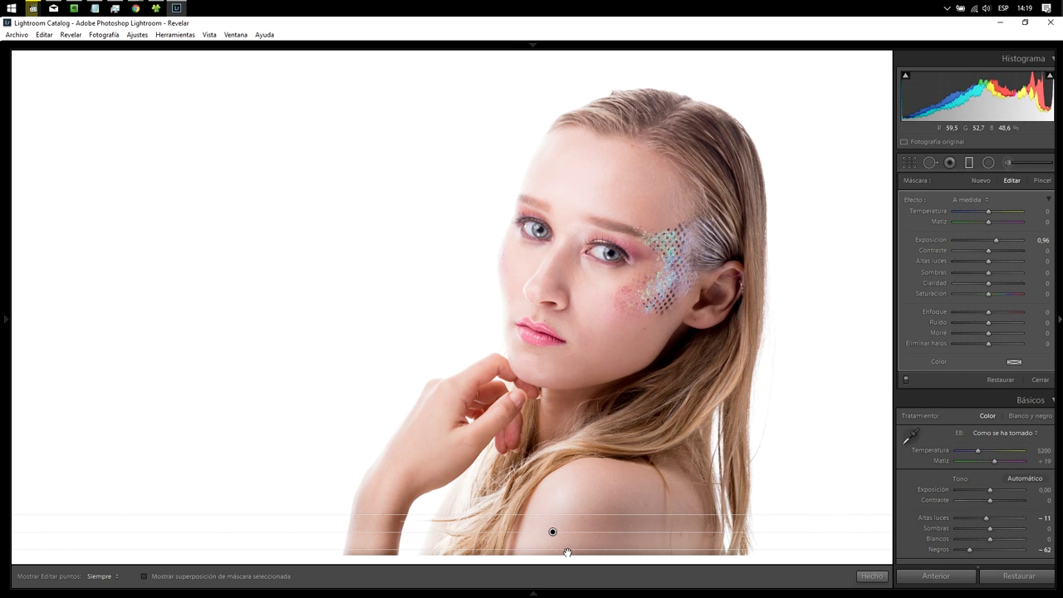
pyautogui.moveTo(568, 552); pyautogui.dragTo(566, 558)
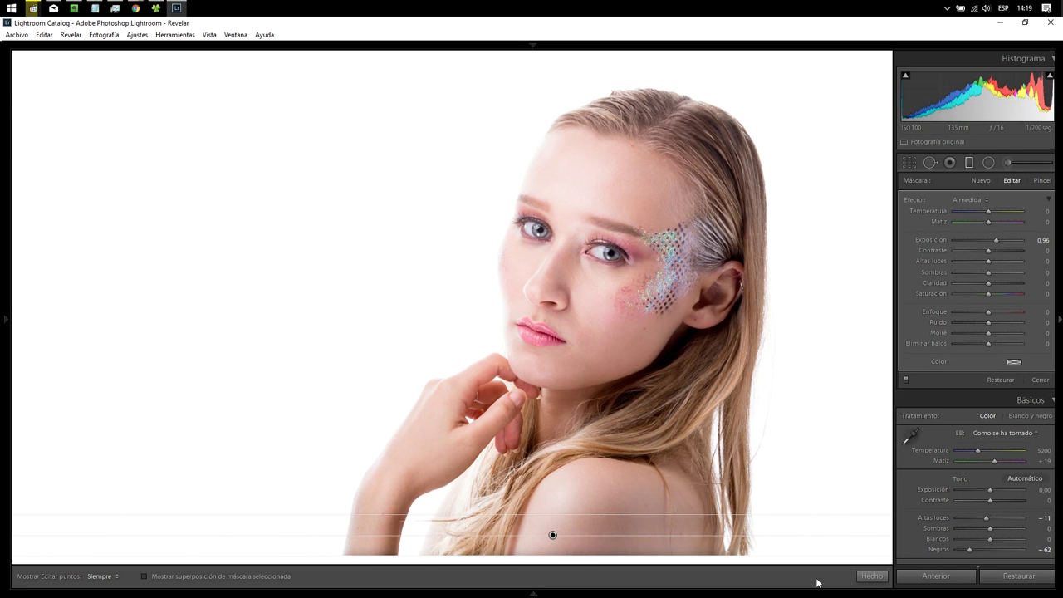
pyautogui.click(868, 576)
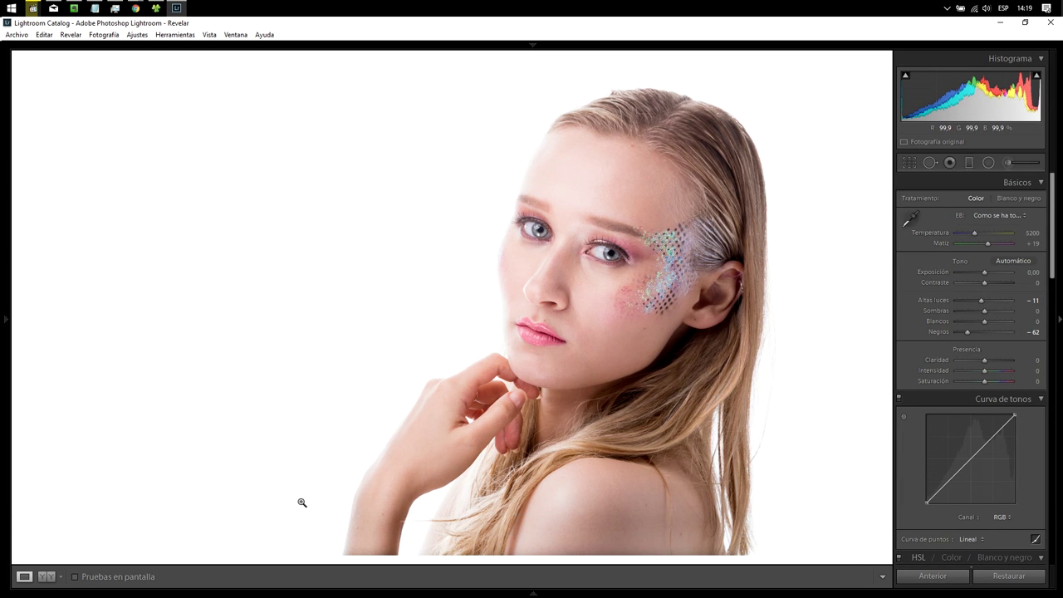
pyautogui.click(47, 576)
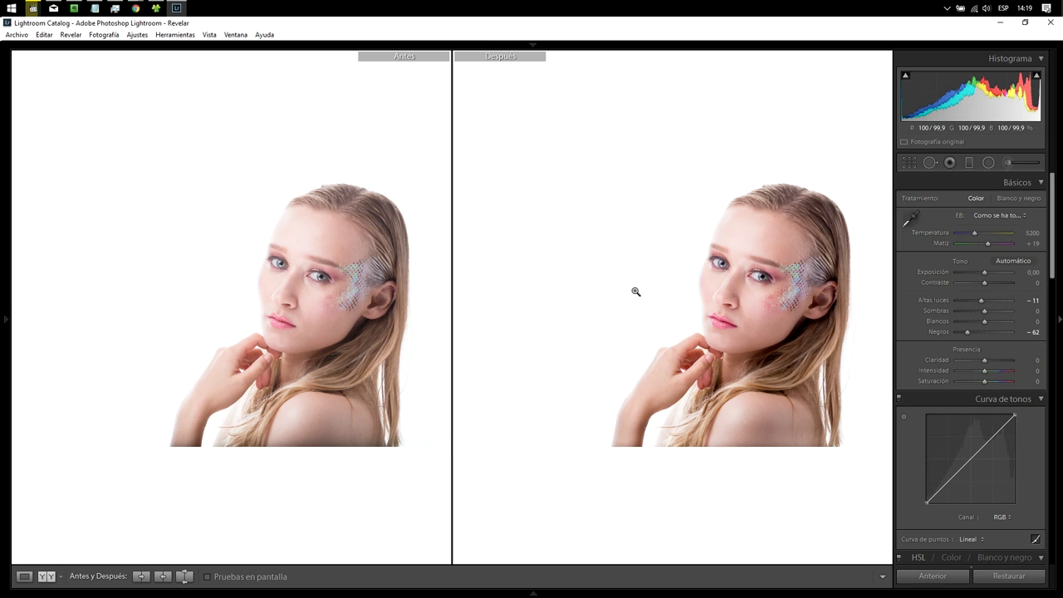
pyautogui.click(664, 436)
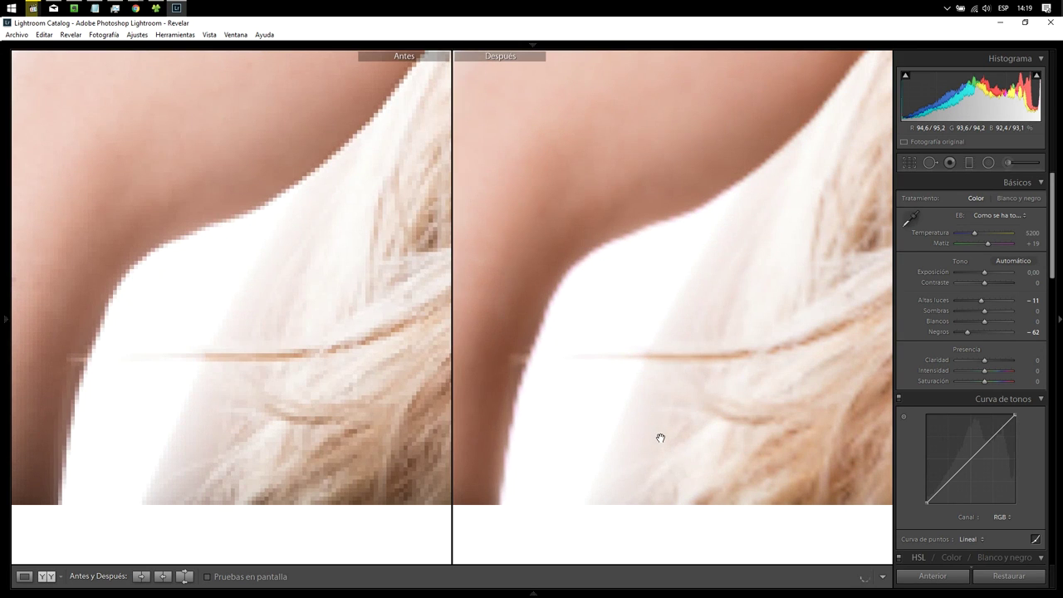
pyautogui.moveTo(617, 439); pyautogui.dragTo(845, 387)
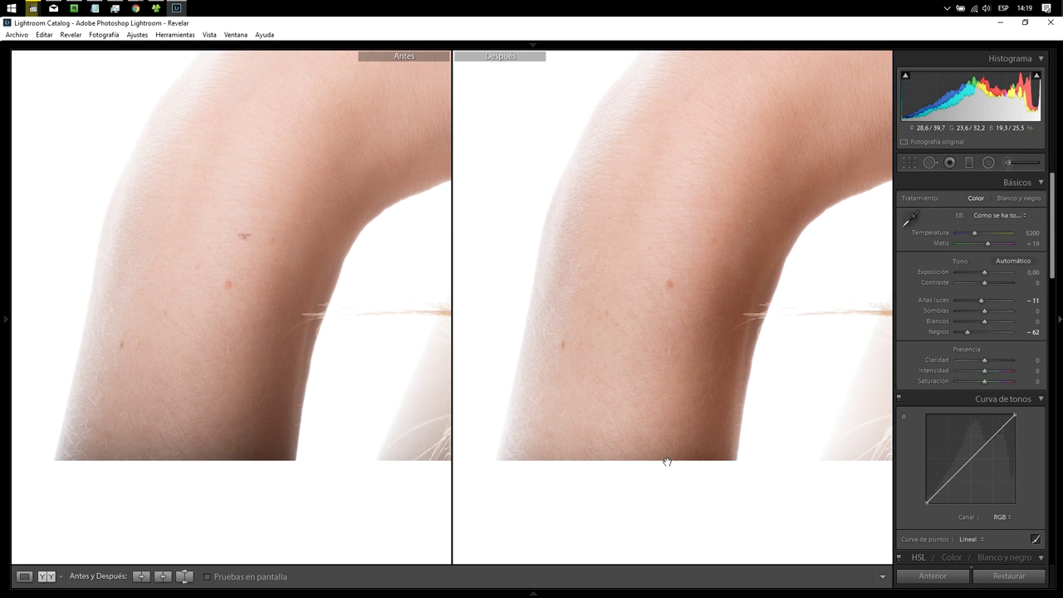
pyautogui.click(700, 381)
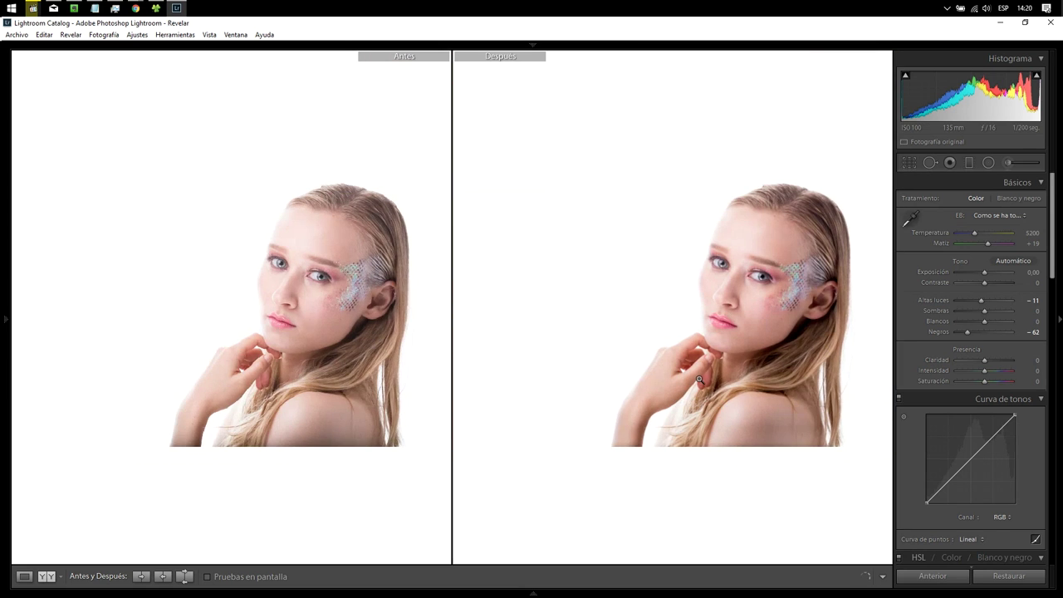
pyautogui.click(762, 435)
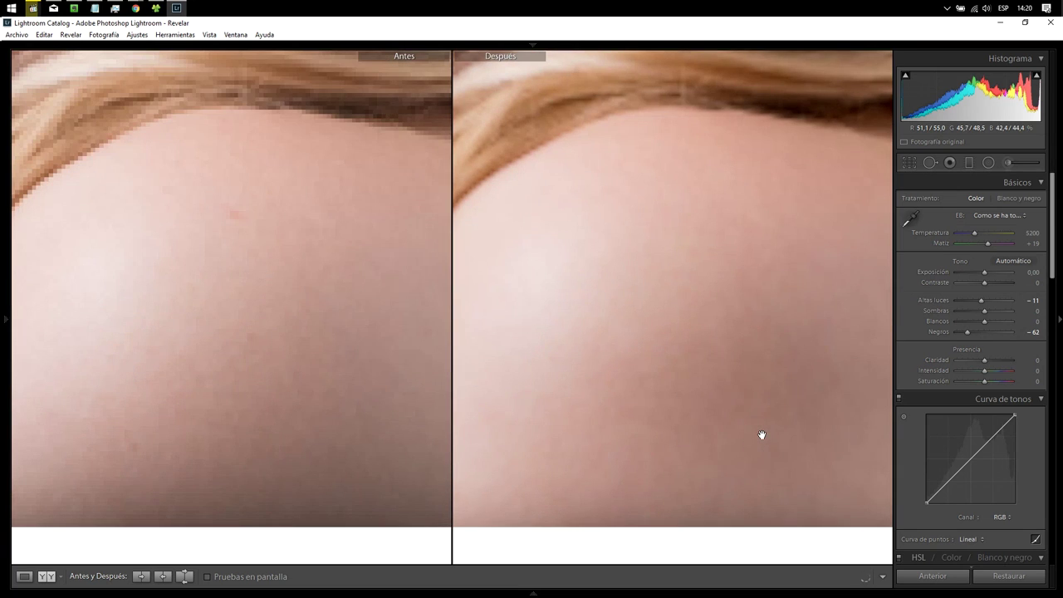
pyautogui.click(762, 437)
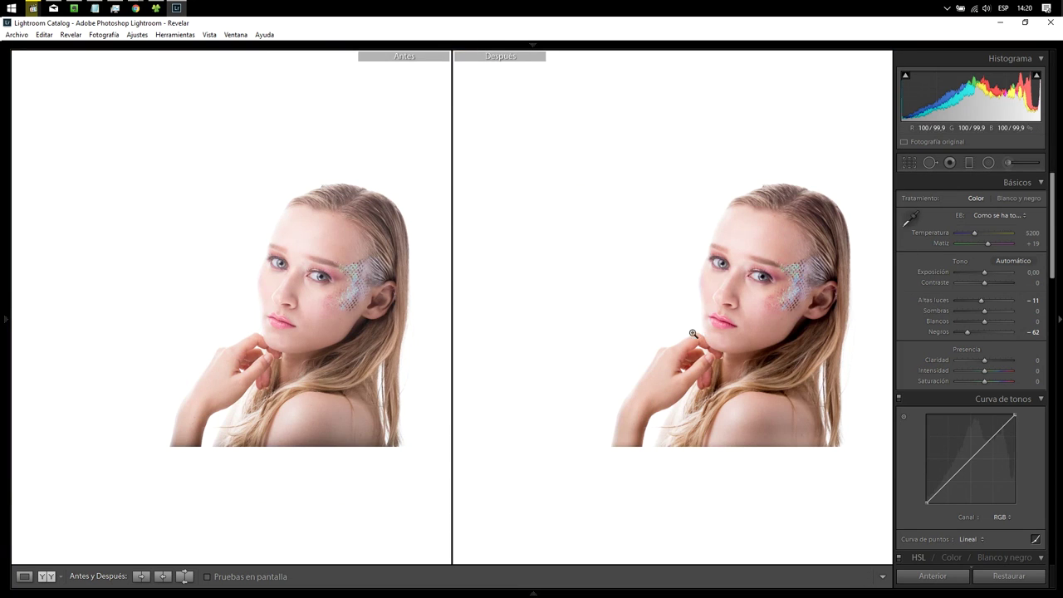
pyautogui.click(24, 576)
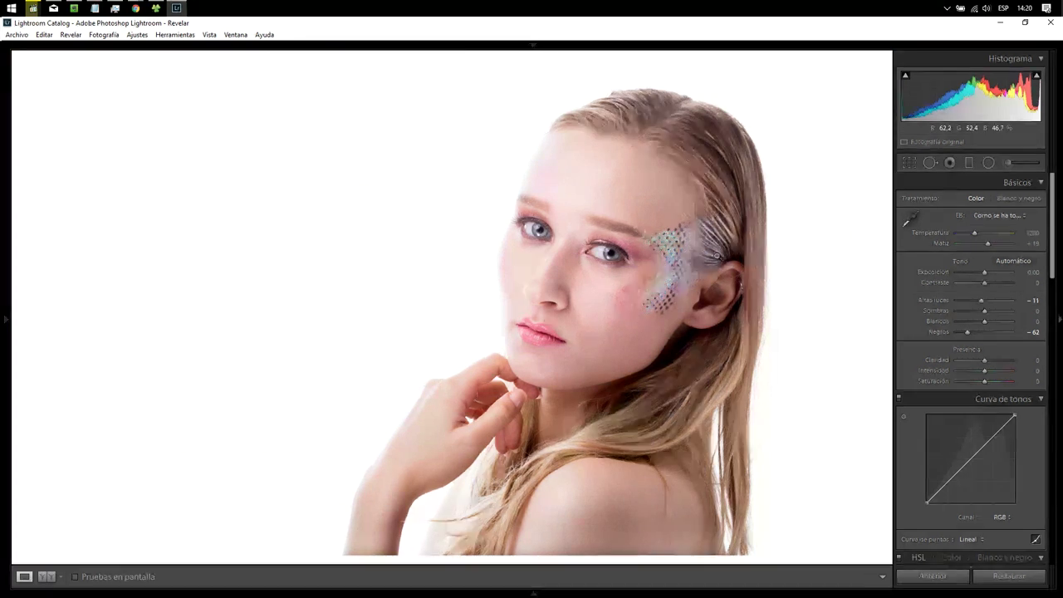
# Step: Draw a second graduated filter over the shoulder with Saturation 0 and Exposure 0,43
pyautogui.click(969, 162)
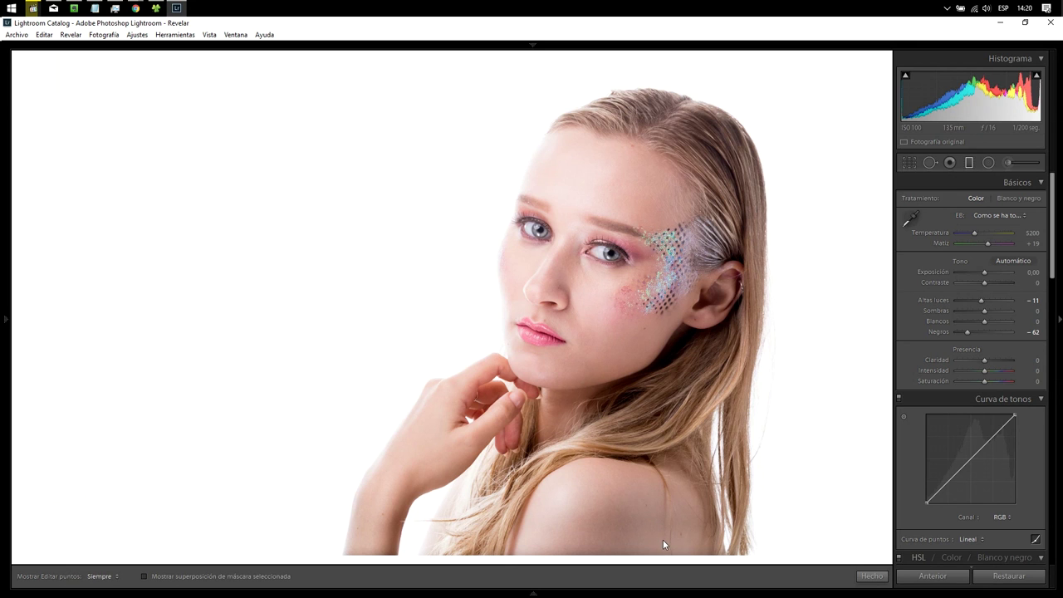
pyautogui.moveTo(640, 538); pyautogui.dragTo(565, 451)
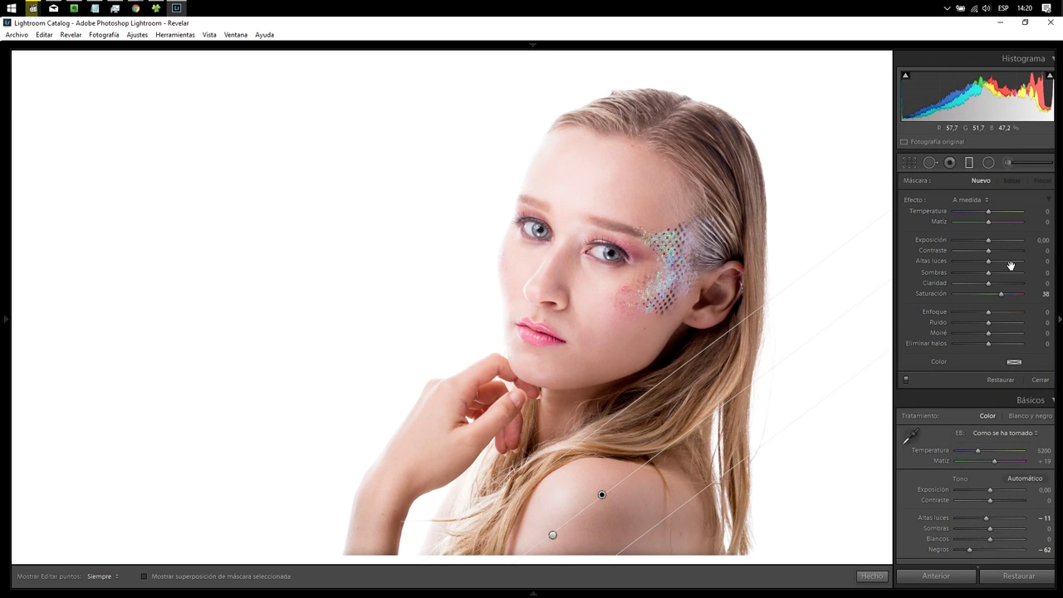
pyautogui.doubleClick(1001, 293)
pyautogui.moveTo(987, 241); pyautogui.dragTo(989, 241)
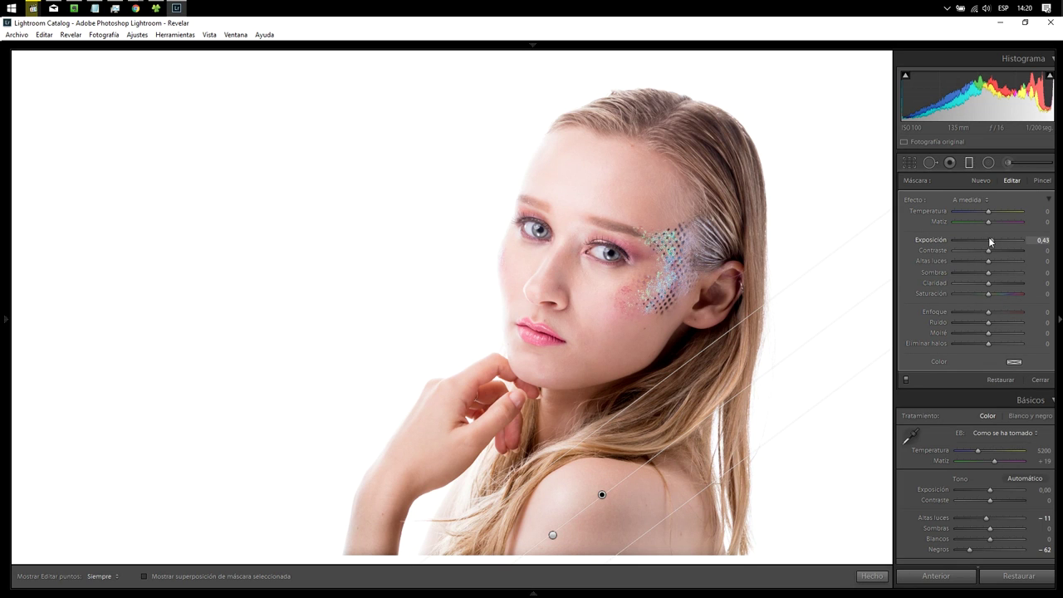
pyautogui.moveTo(602, 495); pyautogui.dragTo(595, 483)
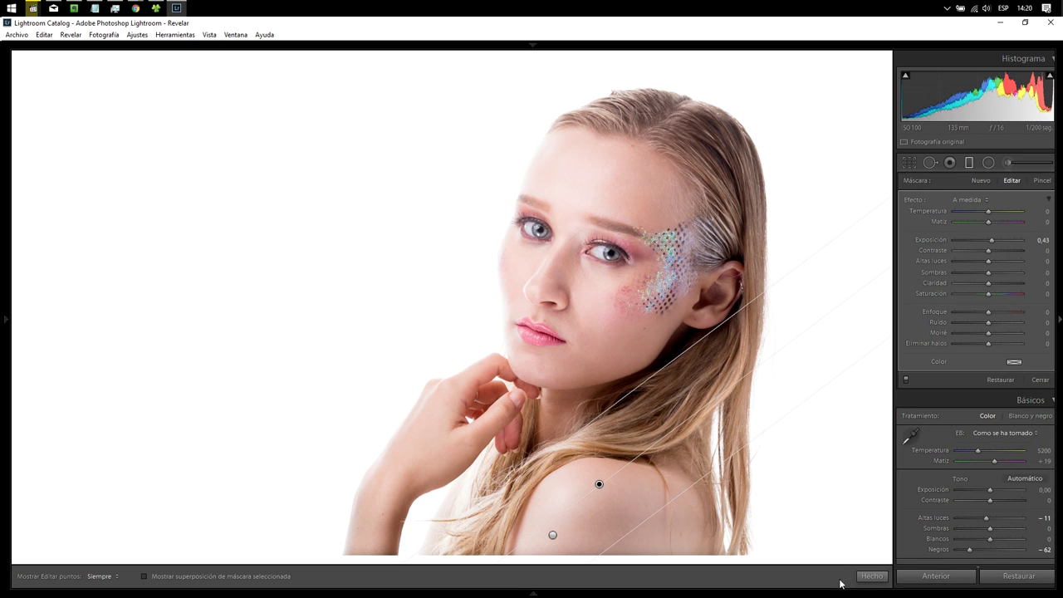
pyautogui.click(872, 577)
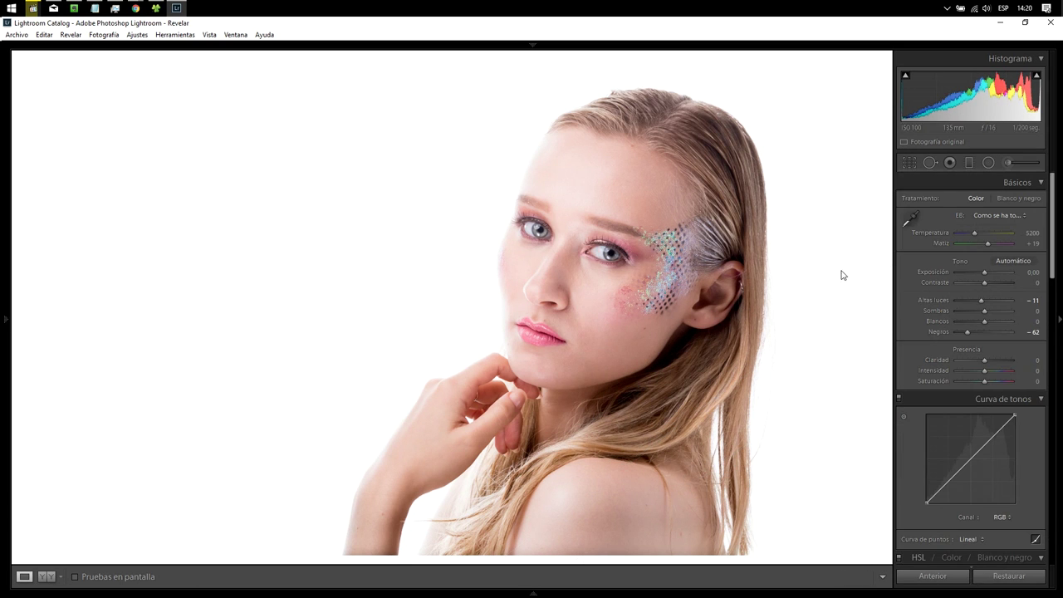
# Step: Aim the Detail preview at the eyelashes and set sharpening Amount to 50
pyautogui.moveTo(1053, 254); pyautogui.dragTo(1056, 409)
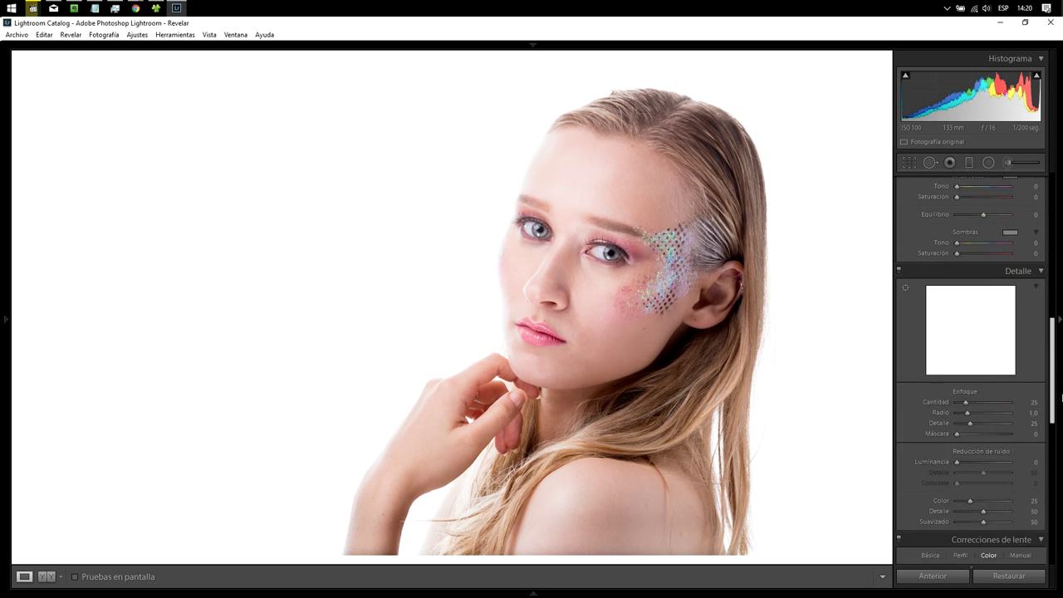
pyautogui.click(1001, 288)
pyautogui.moveTo(969, 285)
pyautogui.mouseDown()
pyautogui.moveTo(951, 304)
pyautogui.moveTo(991, 339)
pyautogui.mouseUp()
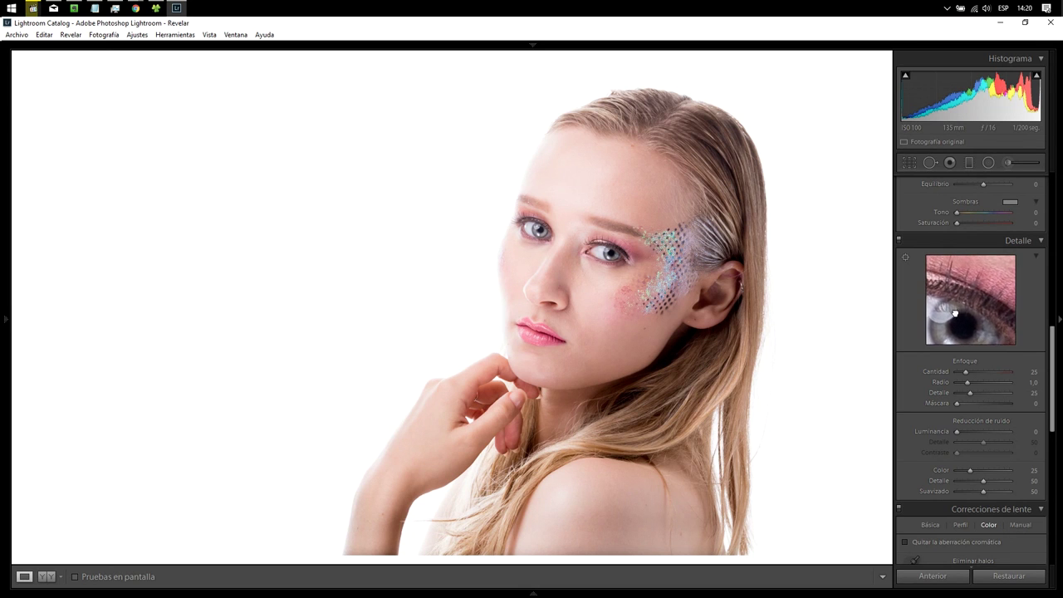
pyautogui.moveTo(963, 372); pyautogui.dragTo(1021, 374)
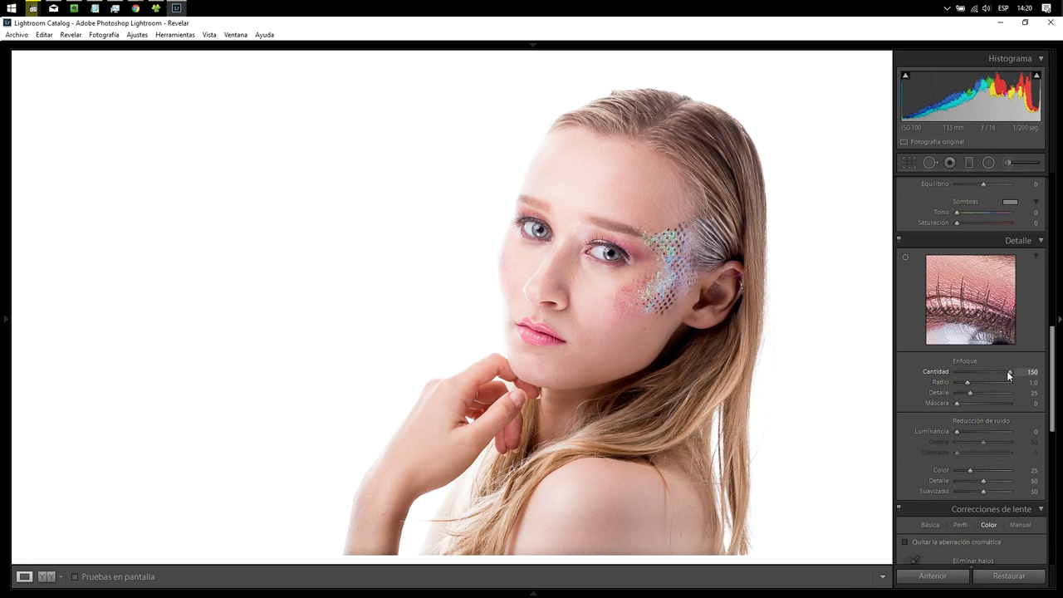
pyautogui.moveTo(1002, 372); pyautogui.dragTo(990, 372)
# Step: Zoom the photo to 1:1 on the eyes to check the sharpening
pyautogui.click(612, 258)
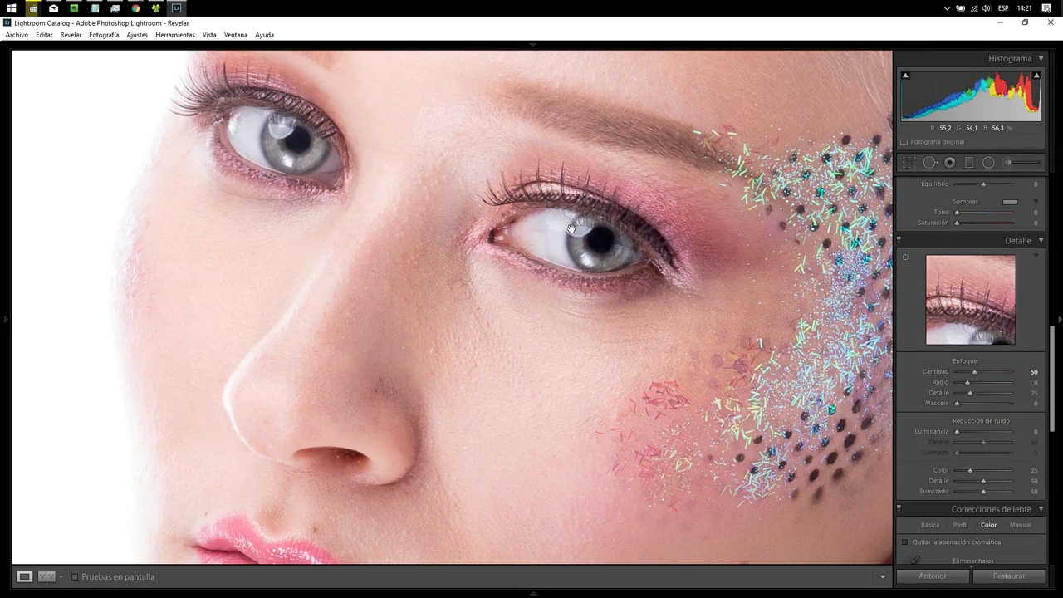
pyautogui.moveTo(592, 207); pyautogui.dragTo(655, 291)
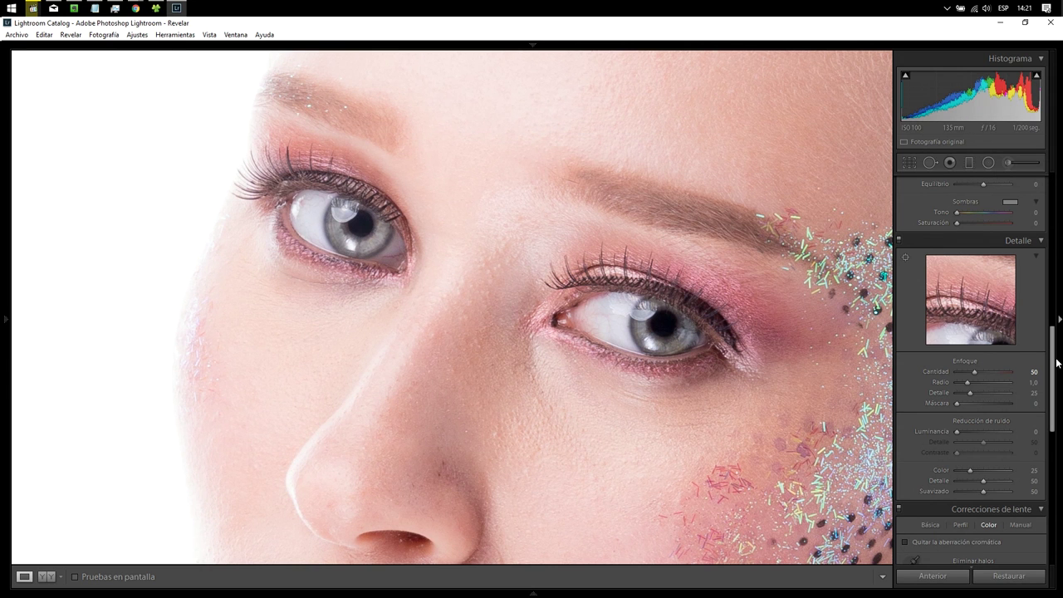
pyautogui.moveTo(1057, 363); pyautogui.dragTo(1056, 477)
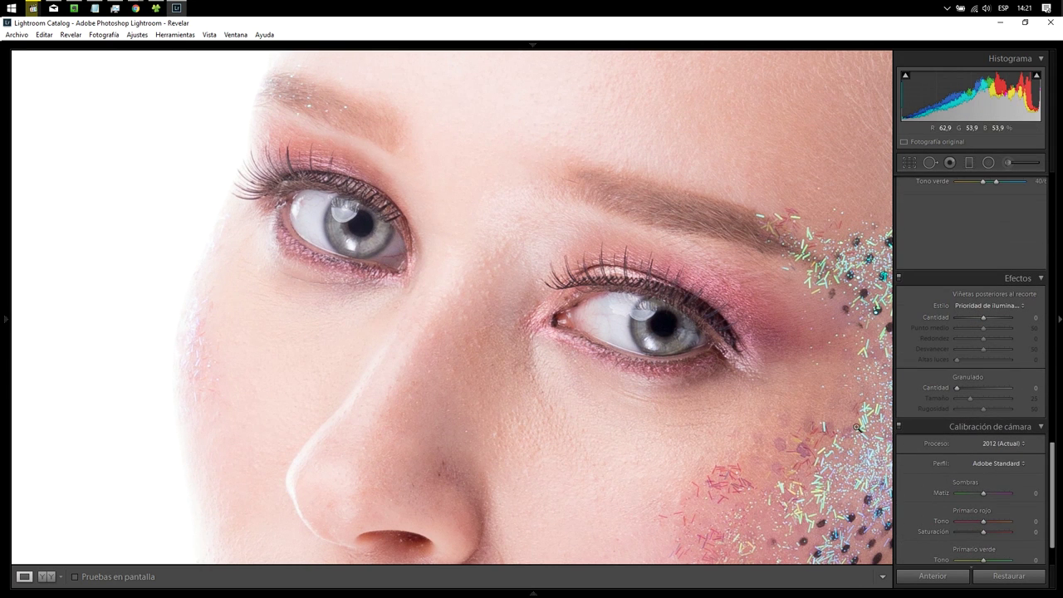
pyautogui.click(857, 427)
pyautogui.click(1021, 463)
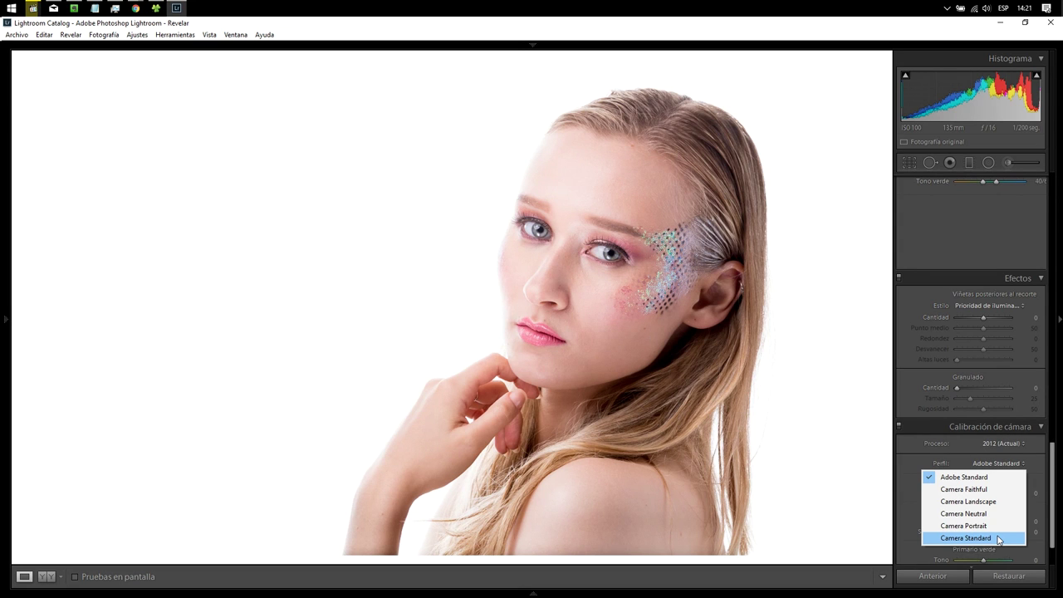
pyautogui.click(999, 540)
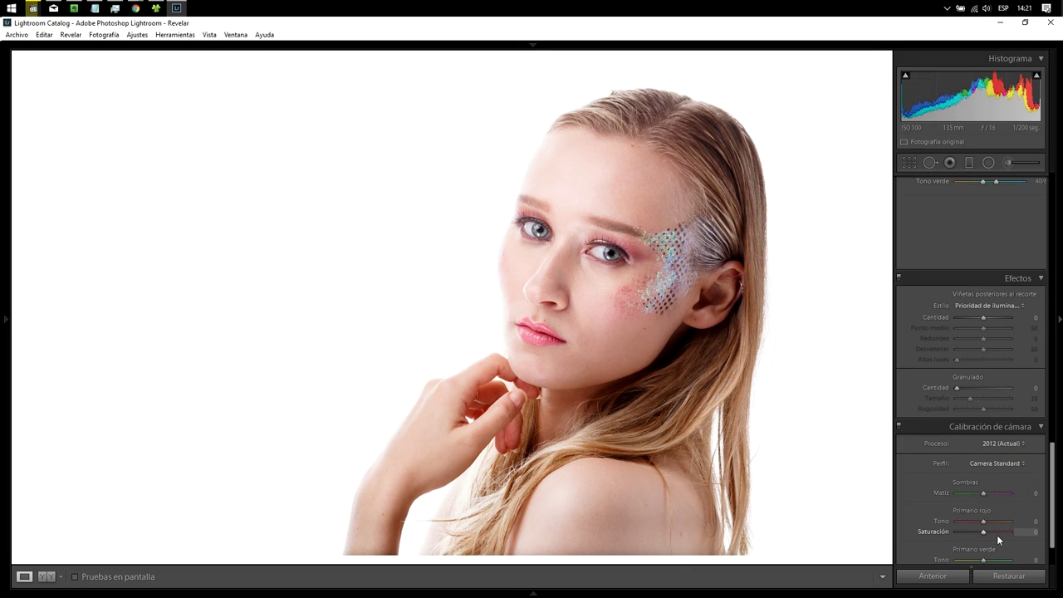
pyautogui.click(1011, 470)
pyautogui.click(1007, 477)
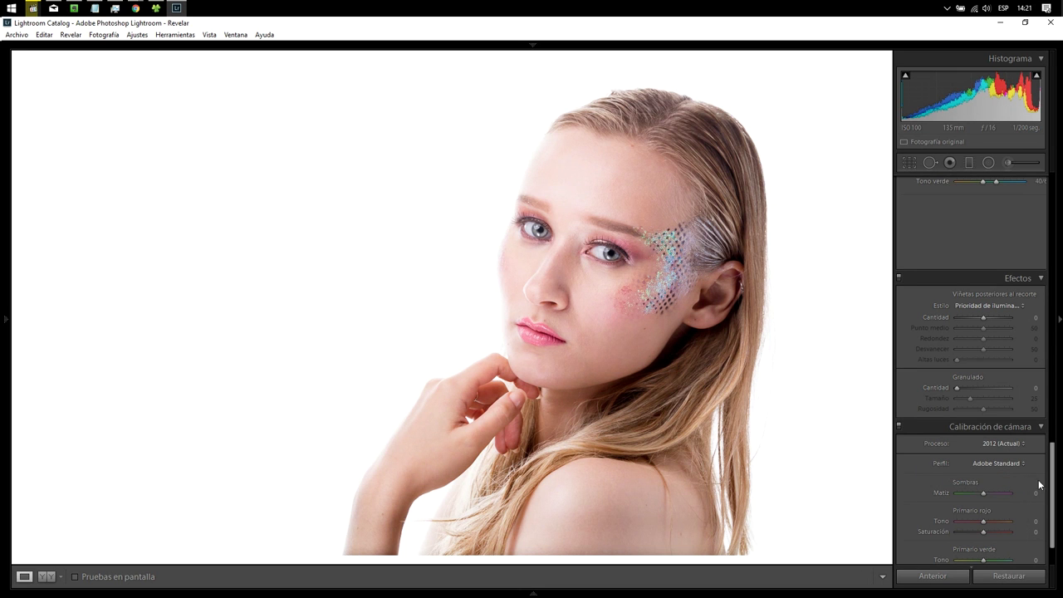
pyautogui.moveTo(1050, 478); pyautogui.dragTo(1051, 207)
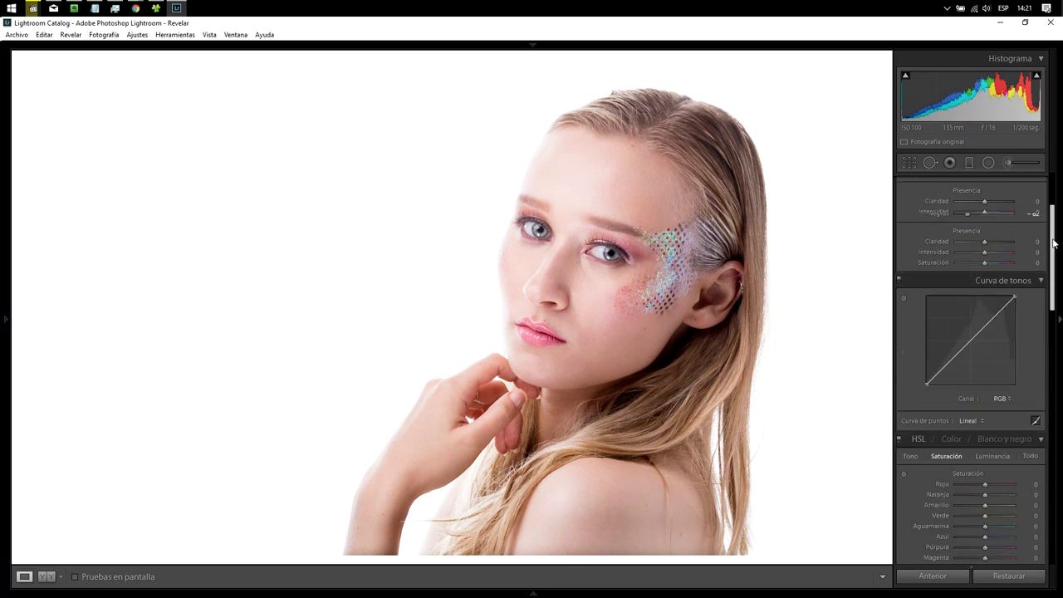
# Step: Zoom to 1:1 and centre both eyes in the close-up
pyautogui.click(577, 244)
pyautogui.moveTo(576, 244); pyautogui.dragTo(604, 300)
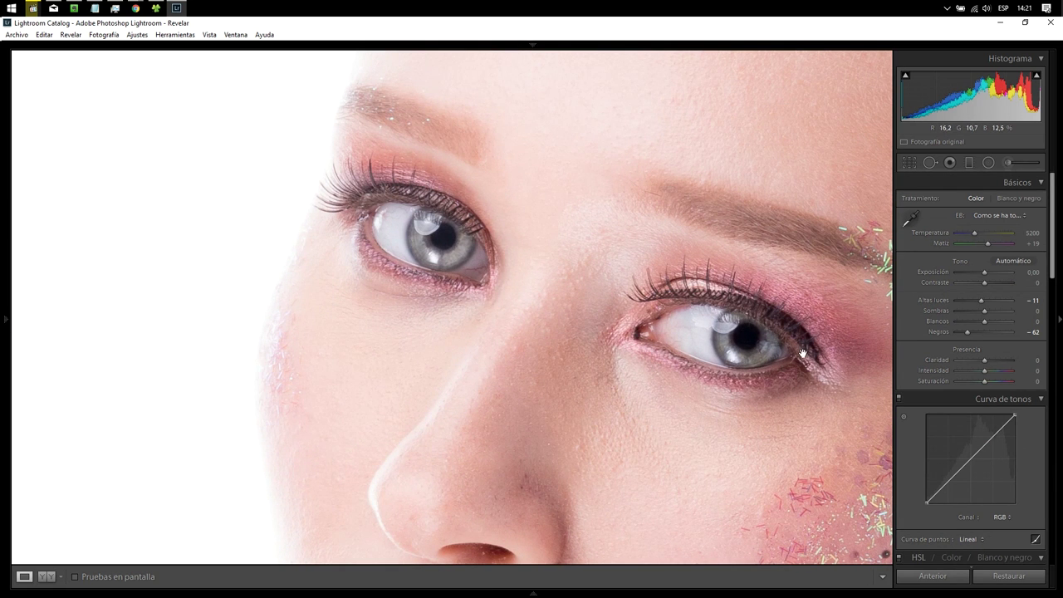
pyautogui.moveTo(835, 237); pyautogui.dragTo(735, 273)
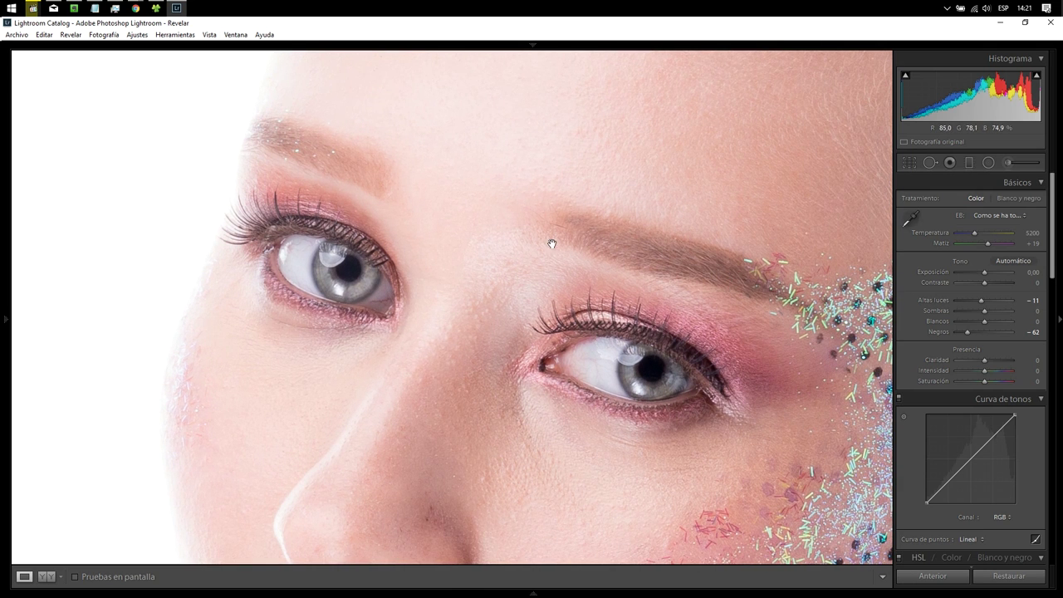
# Step: Brush both eyes' lower lids with Contrast 5, Shadows −8 and Clarity 4, then close the brush
pyautogui.click(1007, 163)
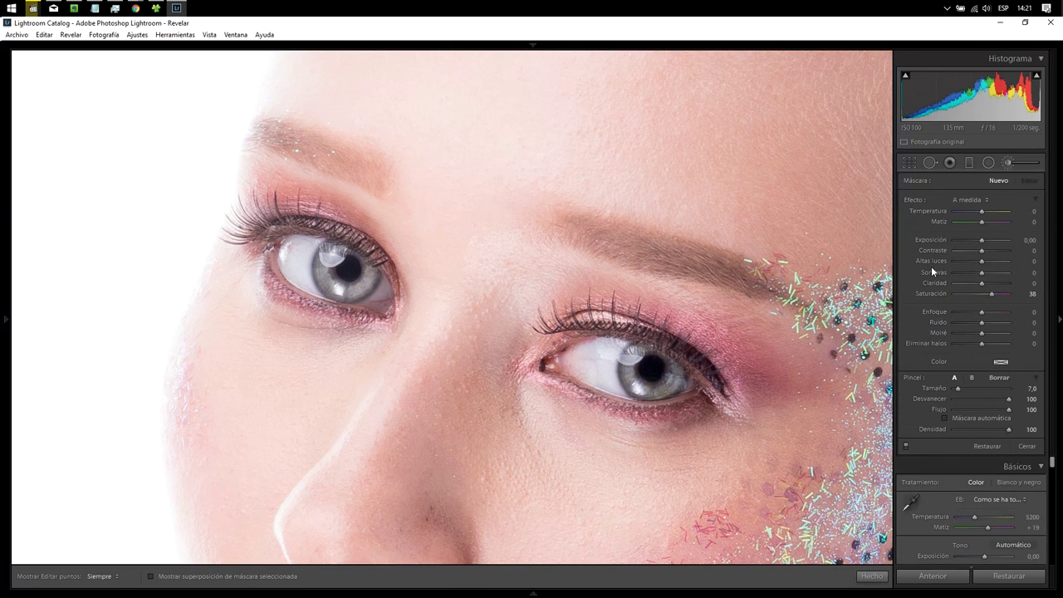
pyautogui.moveTo(982, 294); pyautogui.dragTo(994, 294)
pyautogui.doubleClick(990, 292)
pyautogui.moveTo(981, 251); pyautogui.dragTo(982, 251)
pyautogui.press('h')
pyautogui.moveTo(576, 392)
pyautogui.mouseDown()
pyautogui.moveTo(719, 398)
pyautogui.moveTo(672, 337)
pyautogui.moveTo(615, 322)
pyautogui.moveTo(569, 329)
pyautogui.moveTo(510, 367)
pyautogui.moveTo(620, 306)
pyautogui.moveTo(713, 343)
pyautogui.moveTo(796, 393)
pyautogui.moveTo(710, 405)
pyautogui.moveTo(804, 394)
pyautogui.moveTo(677, 332)
pyautogui.moveTo(586, 314)
pyautogui.mouseUp()
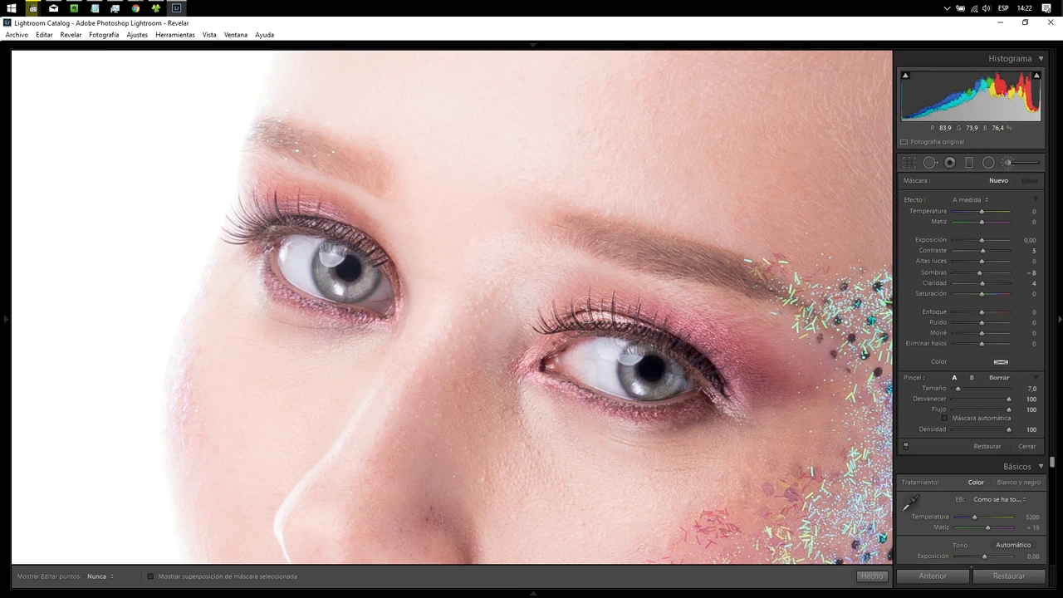
pyautogui.moveTo(381, 314)
pyautogui.mouseDown()
pyautogui.moveTo(282, 287)
pyautogui.moveTo(253, 233)
pyautogui.moveTo(233, 228)
pyautogui.moveTo(293, 207)
pyautogui.moveTo(328, 215)
pyautogui.moveTo(386, 267)
pyautogui.mouseUp()
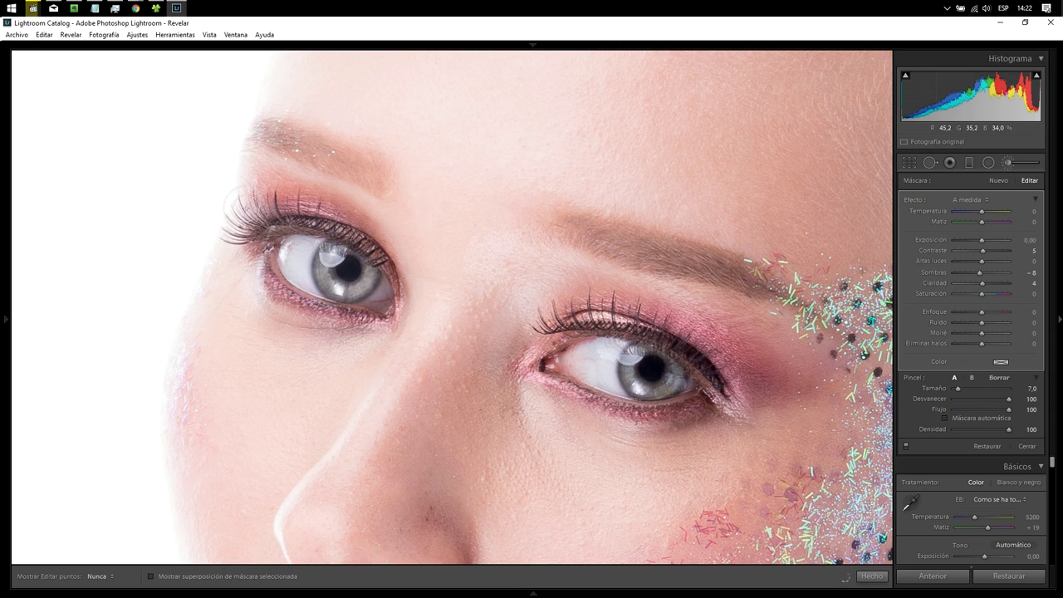
pyautogui.press('h')
pyautogui.press('h')
pyautogui.press('h')
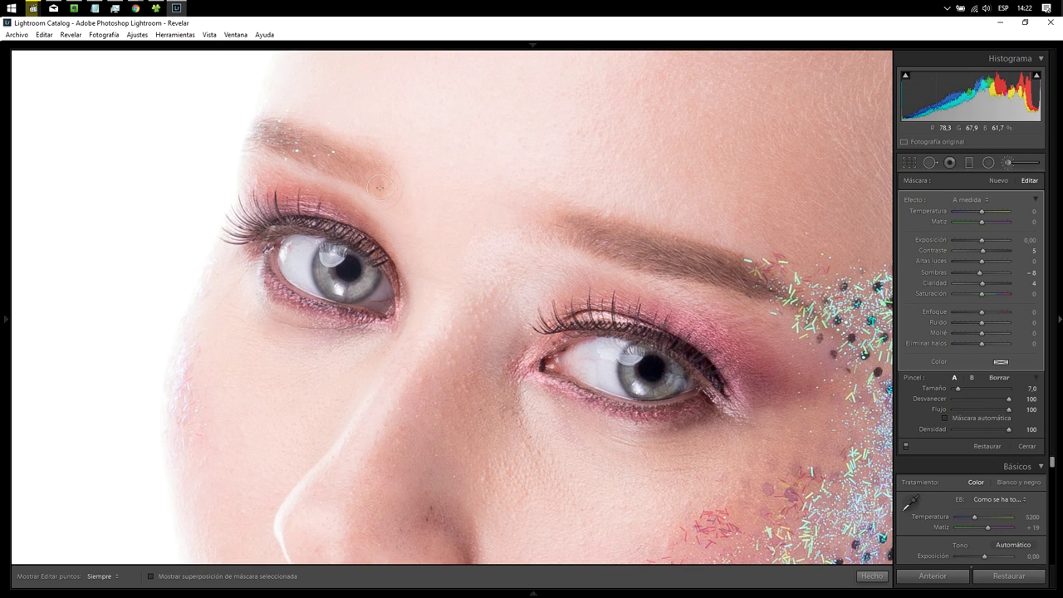
pyautogui.click(865, 577)
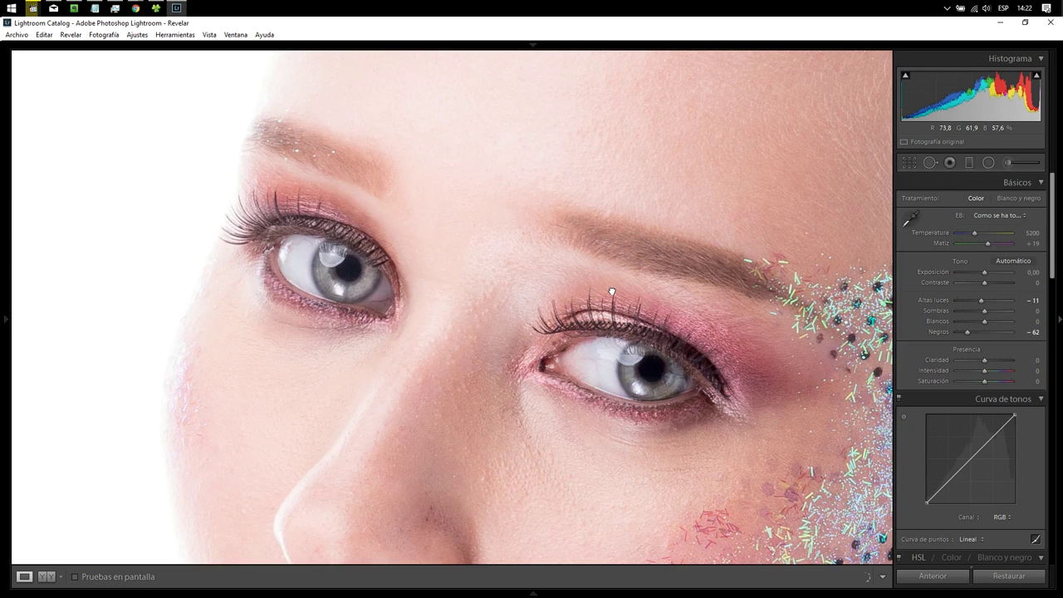
# Step: Zoom in close on the eye and select the existing eye brush adjustment pin
pyautogui.click(611, 292)
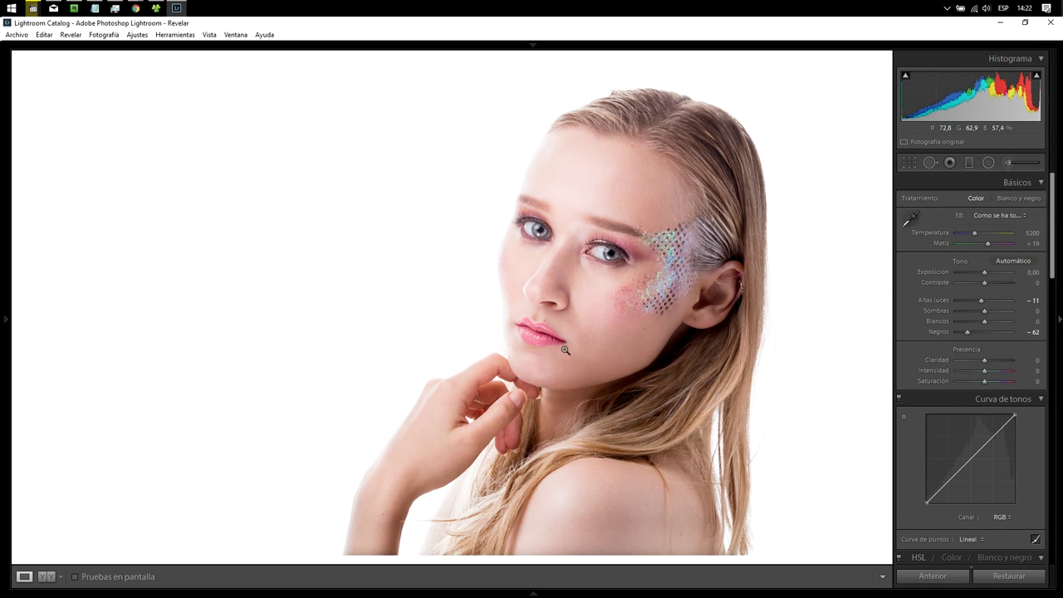
pyautogui.click(598, 248)
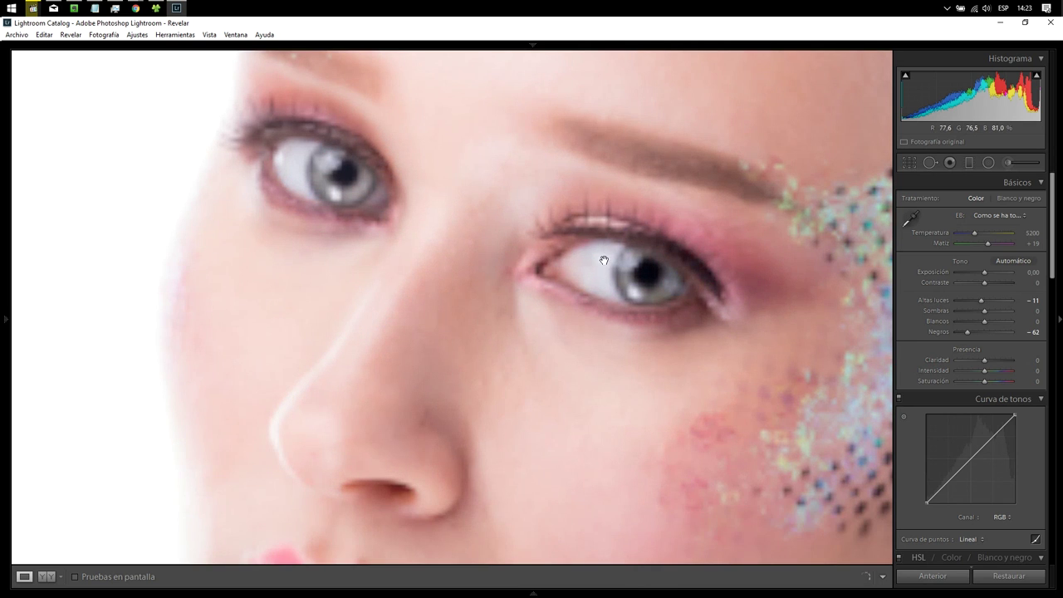
pyautogui.click(1007, 160)
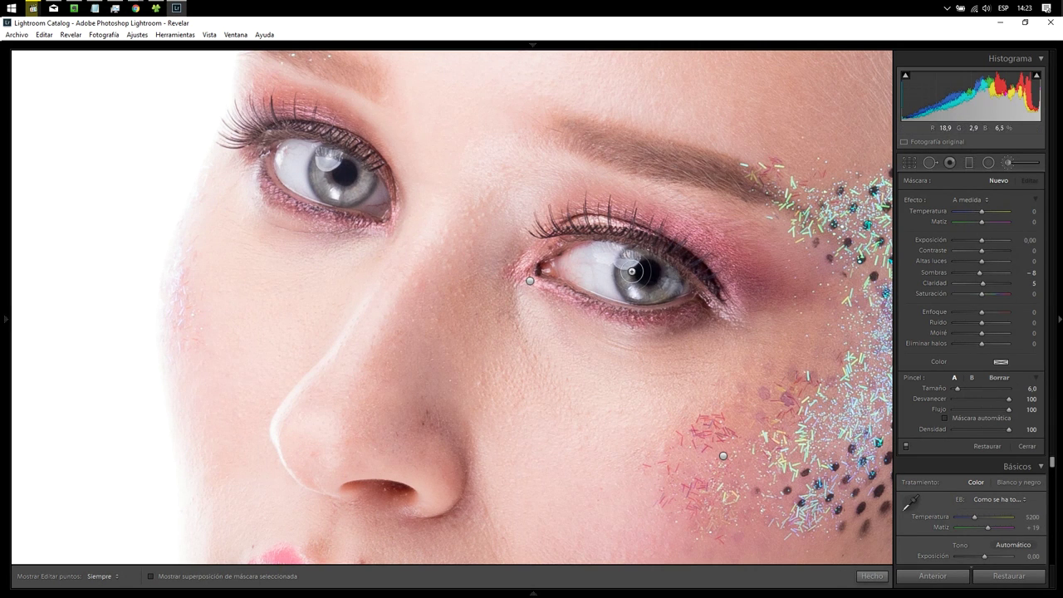
pyautogui.press('h')
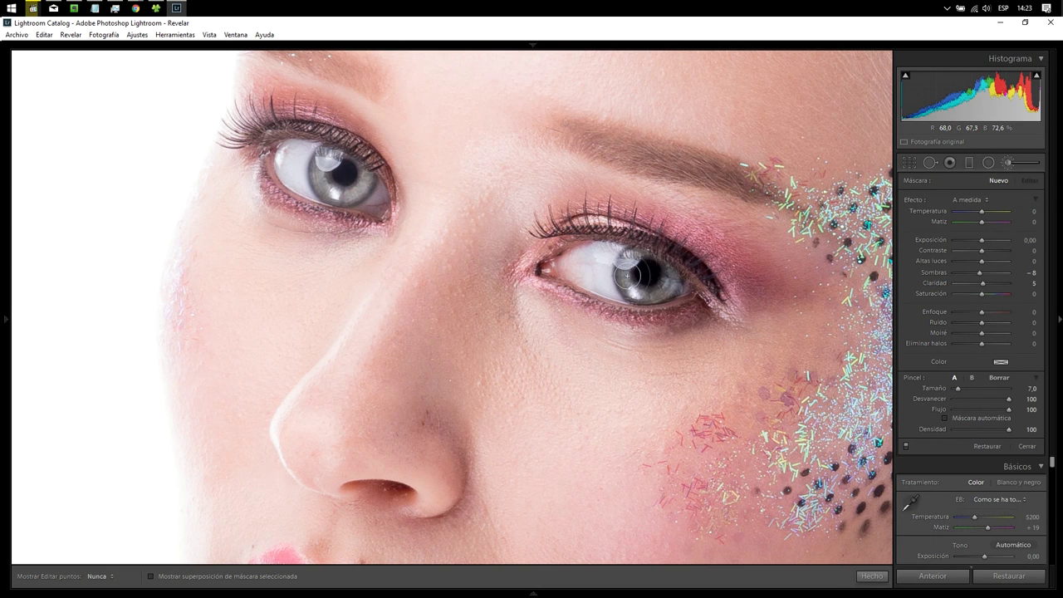
pyautogui.press('h')
pyautogui.click(386, 183)
# Step: Paint the eye adjustment over the left iris and raise its Saturation to 34
pyautogui.press('h')
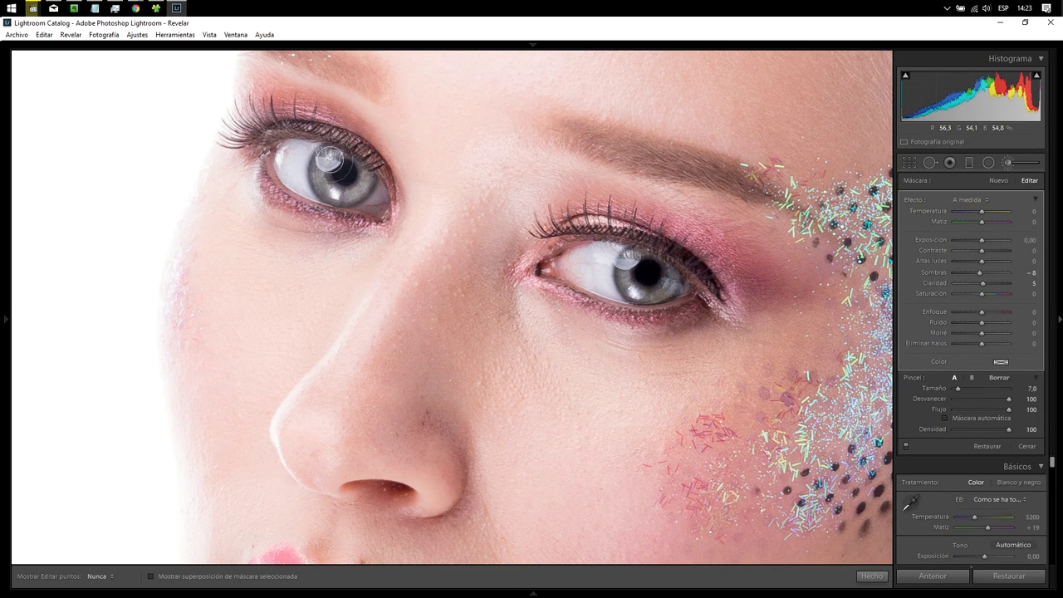
pyautogui.moveTo(319, 172); pyautogui.dragTo(355, 181)
pyautogui.press('h')
pyautogui.moveTo(981, 293); pyautogui.dragTo(998, 294)
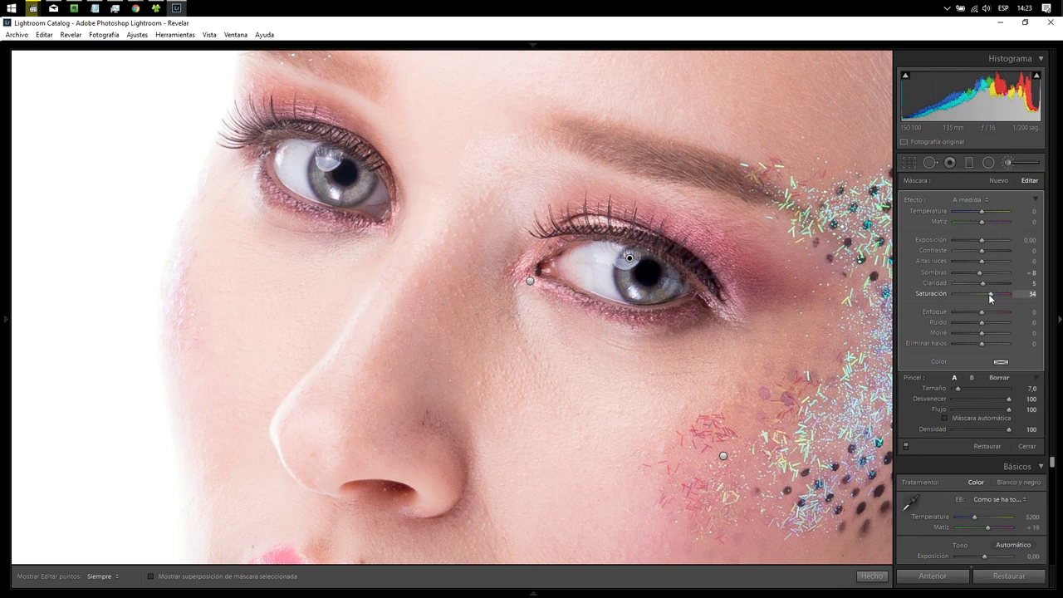
pyautogui.click(870, 577)
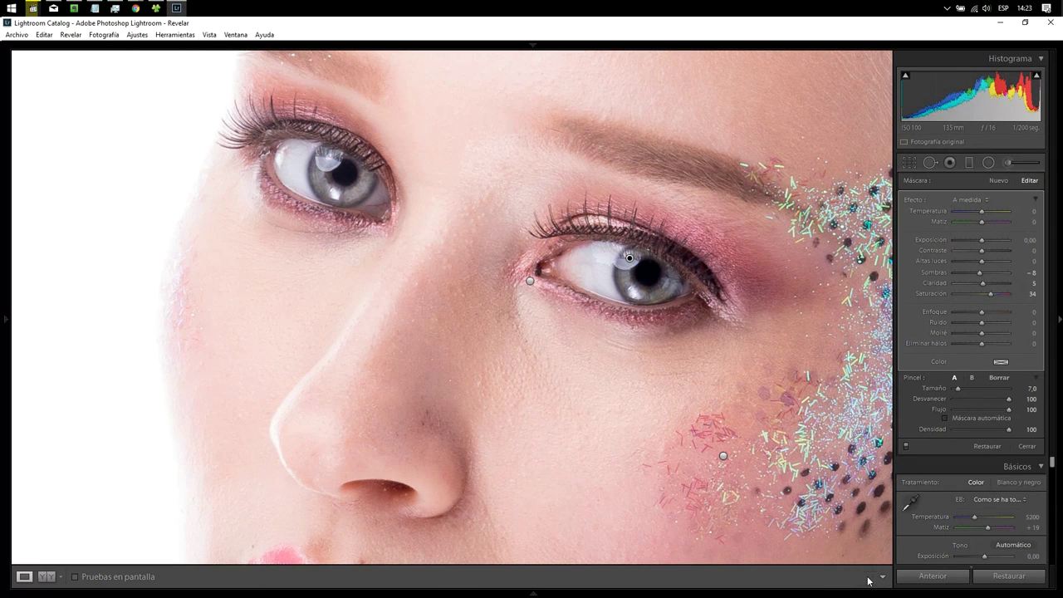
pyautogui.click(745, 485)
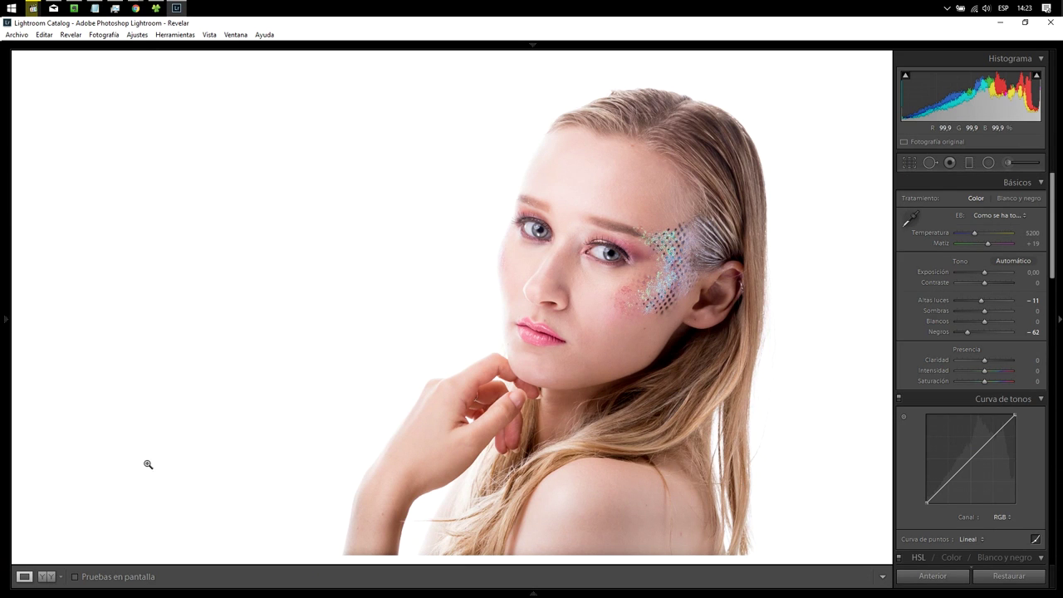
# Step: Check the before/after comparison, then set the eye brush adjustment's Saturation to 32
pyautogui.click(42, 577)
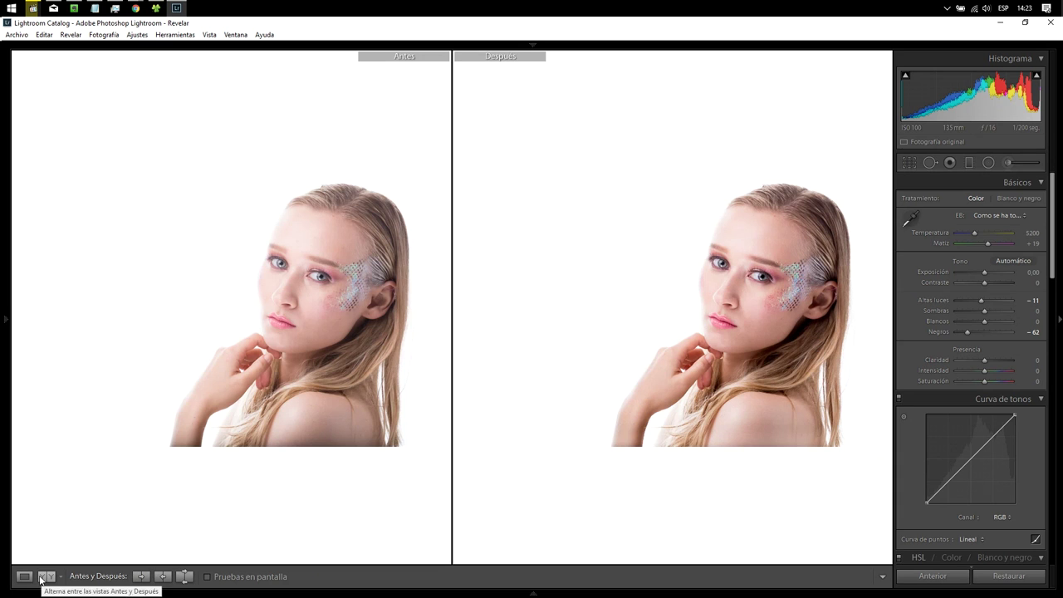
pyautogui.click(24, 576)
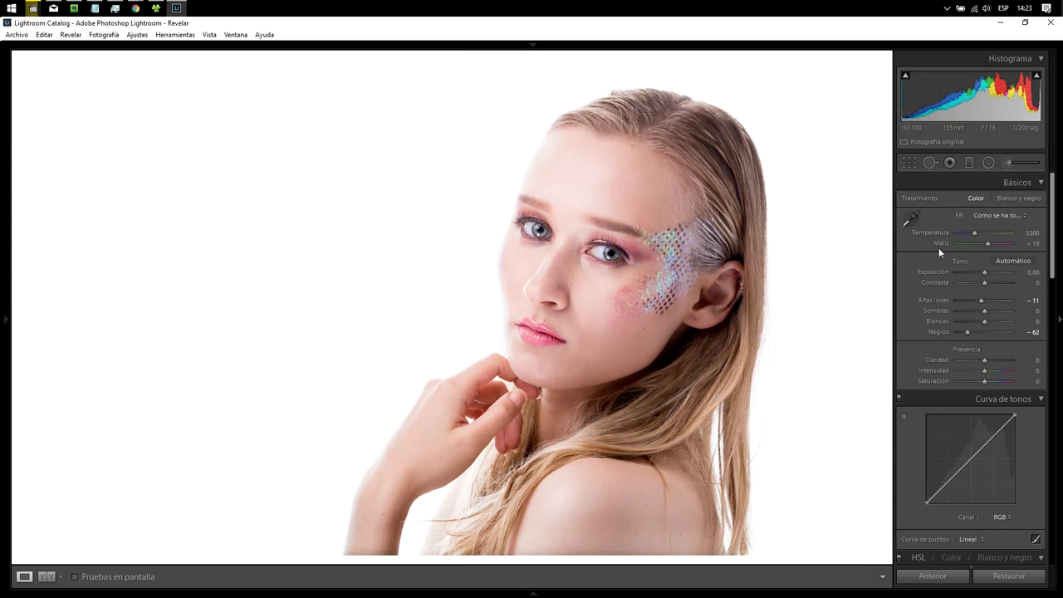
pyautogui.click(1007, 163)
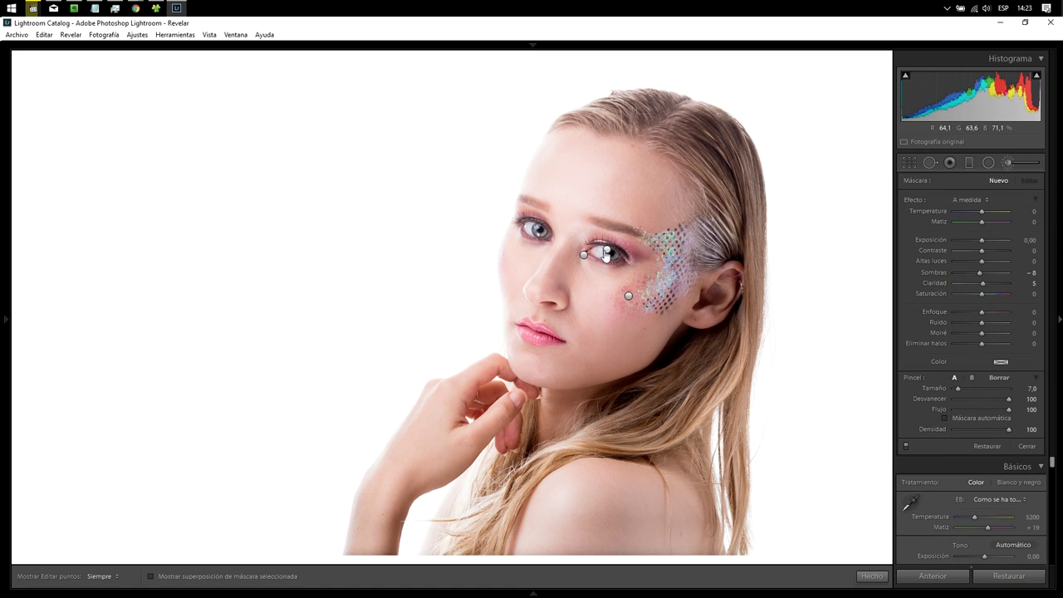
pyautogui.click(607, 252)
pyautogui.moveTo(982, 294); pyautogui.dragTo(986, 294)
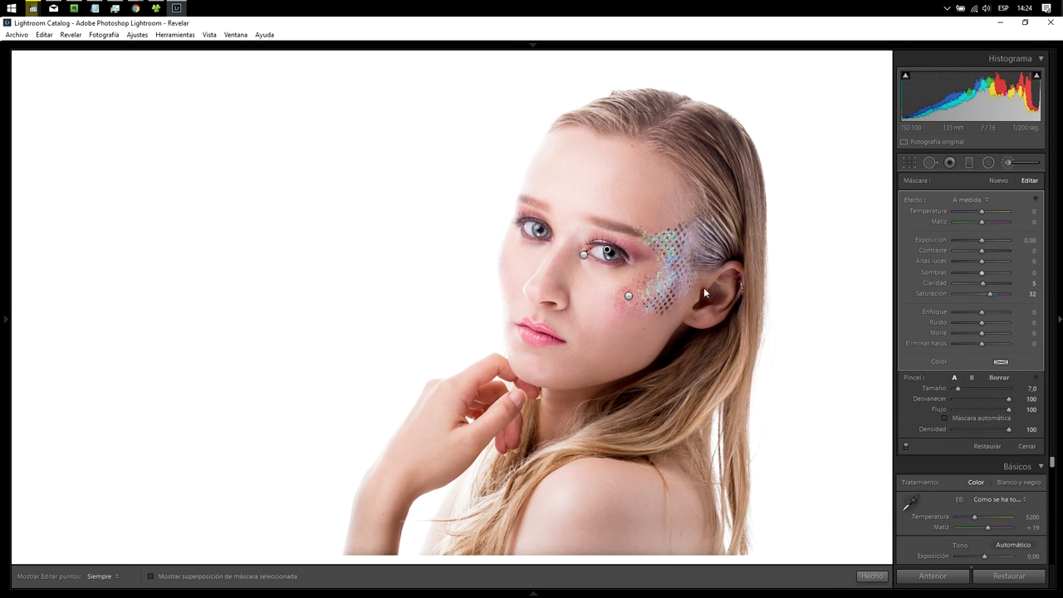
pyautogui.click(584, 255)
# Step: Lower the eye brush adjustment's contrast from 5 to 3 and close the brush tool
pyautogui.moveTo(983, 251); pyautogui.dragTo(981, 251)
pyautogui.click(872, 576)
pyautogui.press('k')
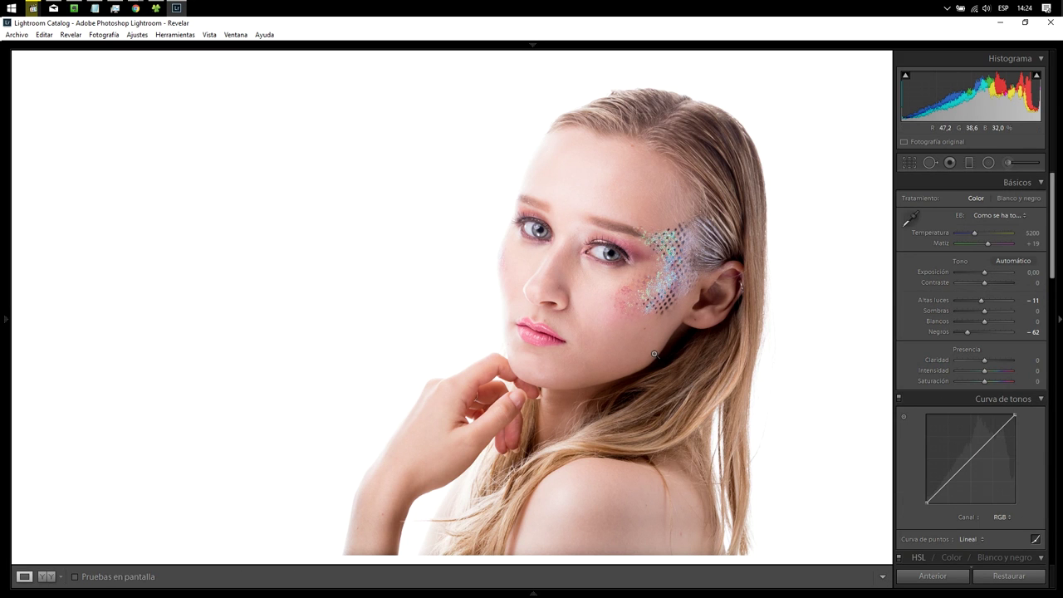
# Step: Zoom in on the lips and start a new brush with Shadows reset and Highlights -32
pyautogui.click(533, 350)
pyautogui.moveTo(529, 349); pyautogui.dragTo(588, 395)
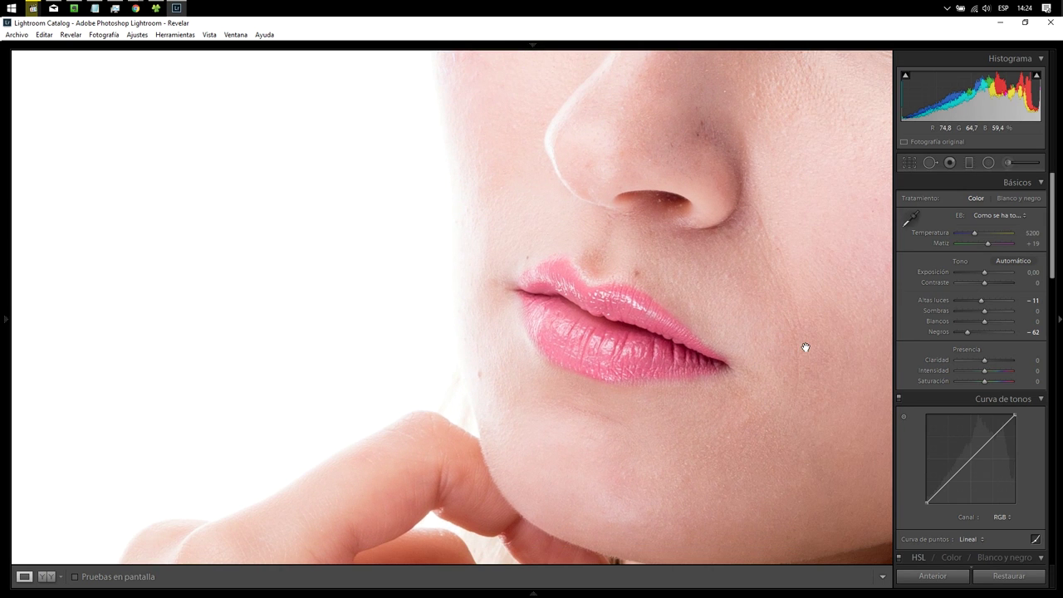
pyautogui.click(1009, 164)
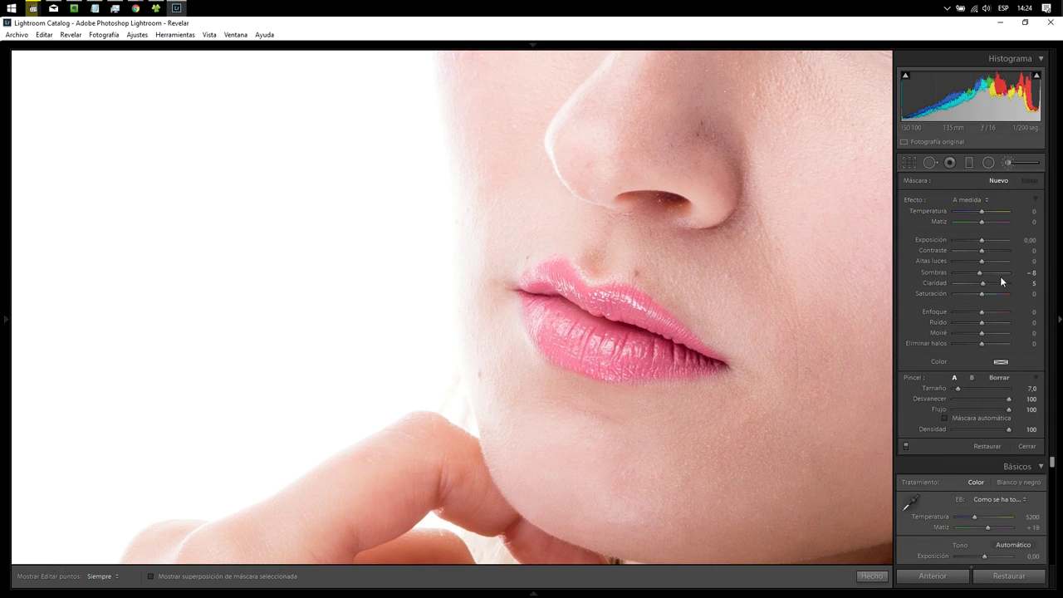
pyautogui.doubleClick(977, 272)
pyautogui.click(971, 261)
# Step: Paint the lip brush along the upper and lower lips, then zoom out to the full portrait
pyautogui.press('h')
pyautogui.moveTo(516, 290)
pyautogui.mouseDown()
pyautogui.moveTo(565, 285)
pyautogui.moveTo(702, 357)
pyautogui.moveTo(552, 346)
pyautogui.moveTo(529, 312)
pyautogui.moveTo(686, 357)
pyautogui.moveTo(599, 327)
pyautogui.mouseUp()
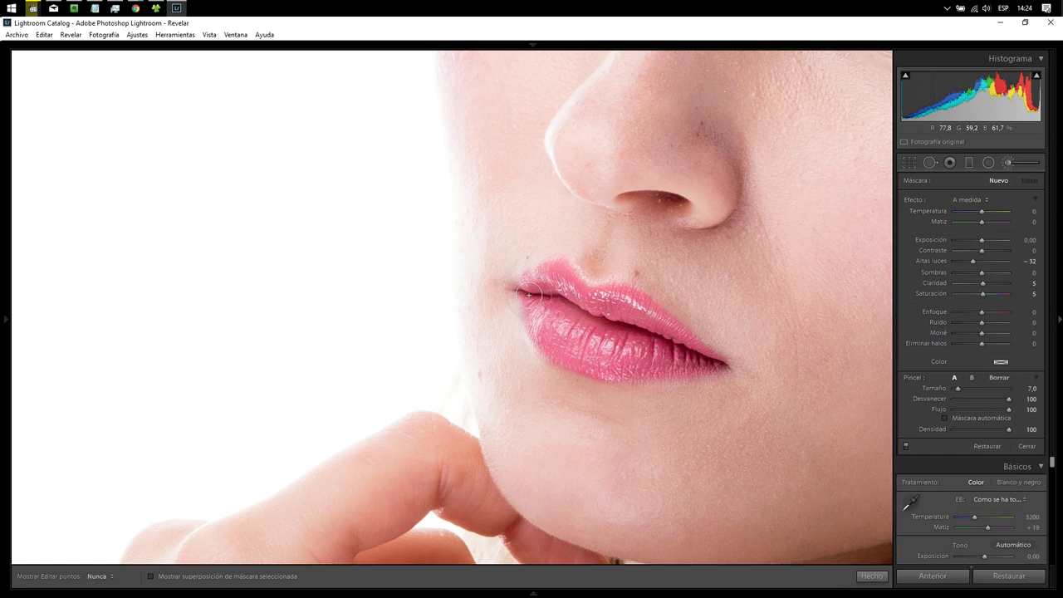
pyautogui.moveTo(521, 290)
pyautogui.mouseDown()
pyautogui.moveTo(658, 328)
pyautogui.moveTo(677, 349)
pyautogui.mouseUp()
pyautogui.moveTo(616, 366); pyautogui.dragTo(698, 364)
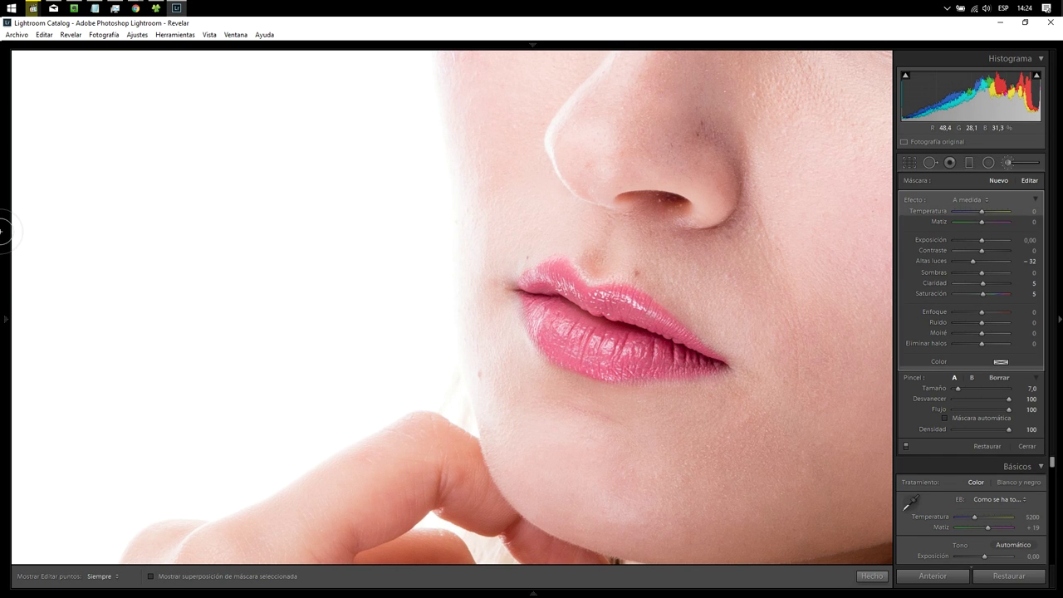
pyautogui.press('z')
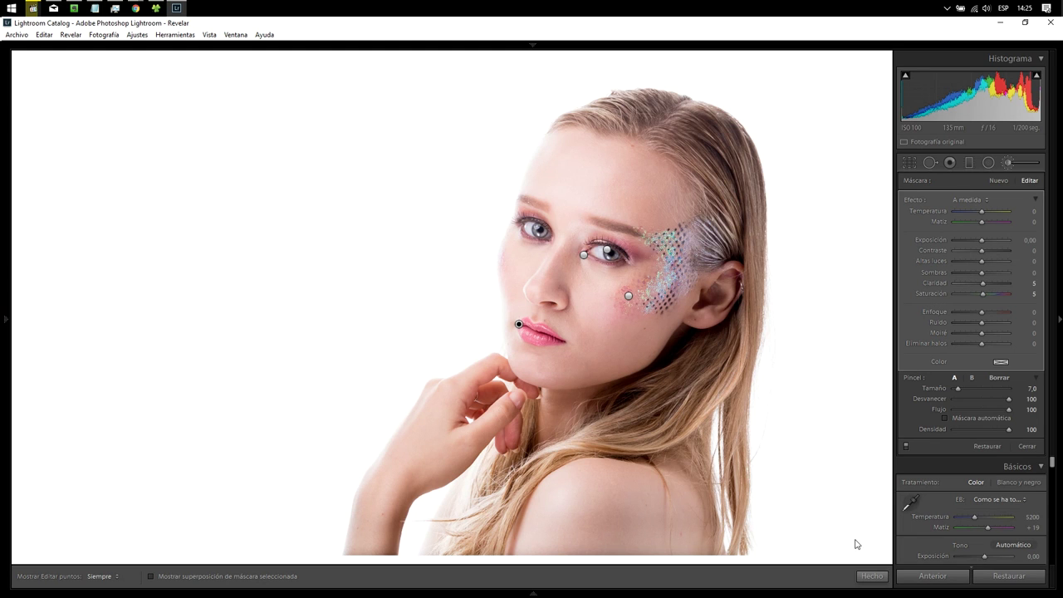
# Step: Draw a graduated filter across the shoulder and raise its Exposure to 0,73
pyautogui.click(870, 575)
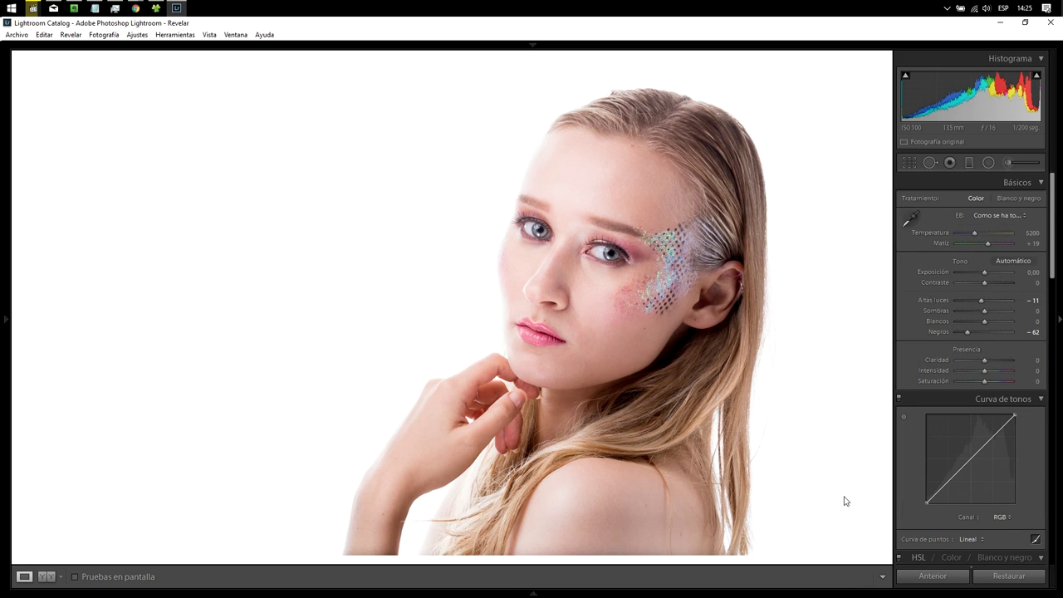
pyautogui.click(969, 162)
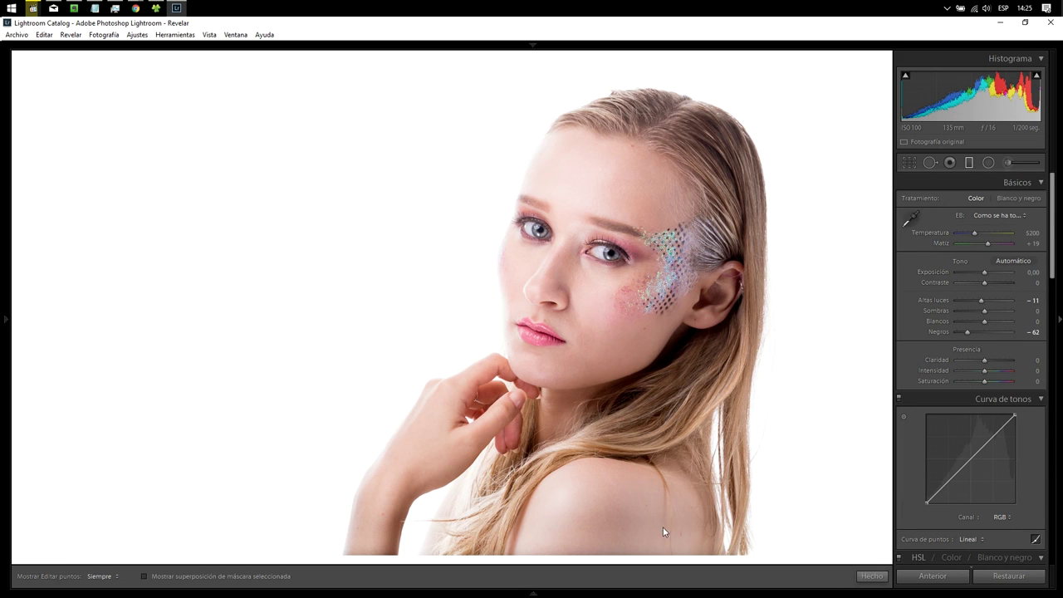
pyautogui.moveTo(636, 534); pyautogui.dragTo(626, 534)
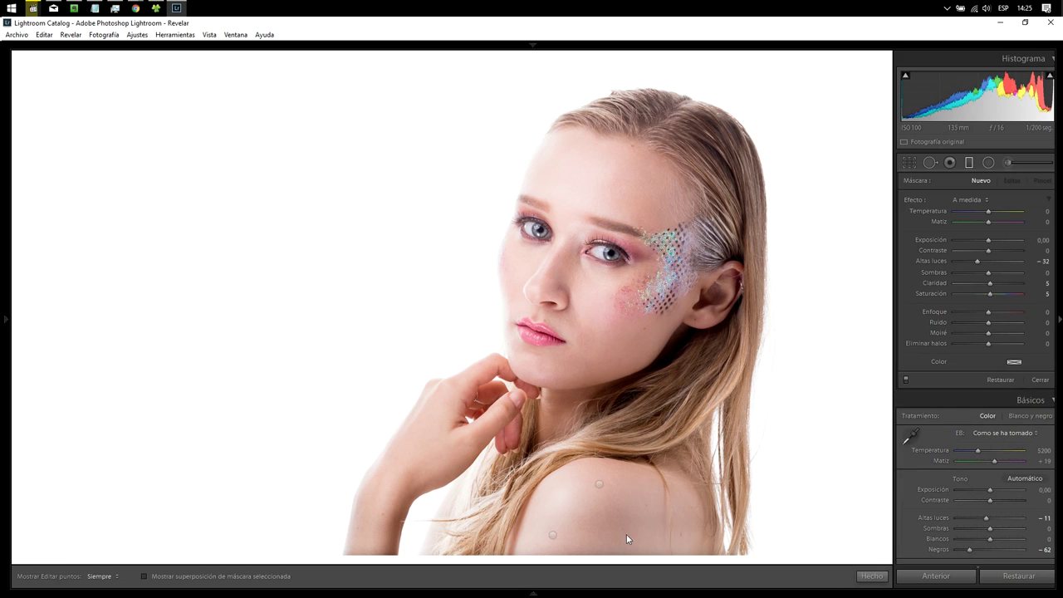
pyautogui.click(599, 485)
pyautogui.moveTo(989, 240)
pyautogui.mouseDown()
pyautogui.moveTo(996, 245)
pyautogui.moveTo(986, 245)
pyautogui.mouseUp()
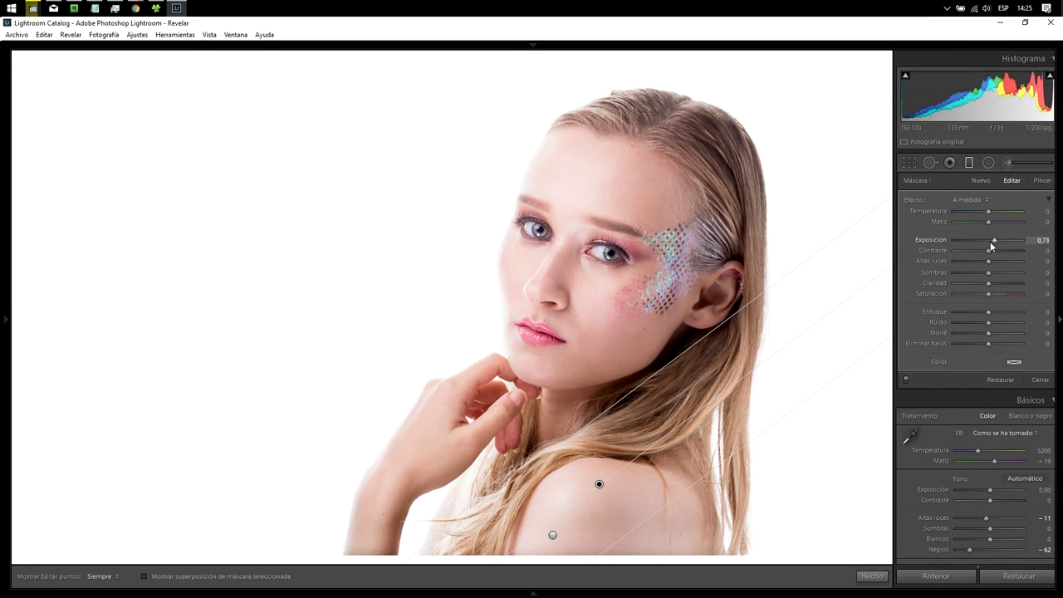
pyautogui.click(868, 577)
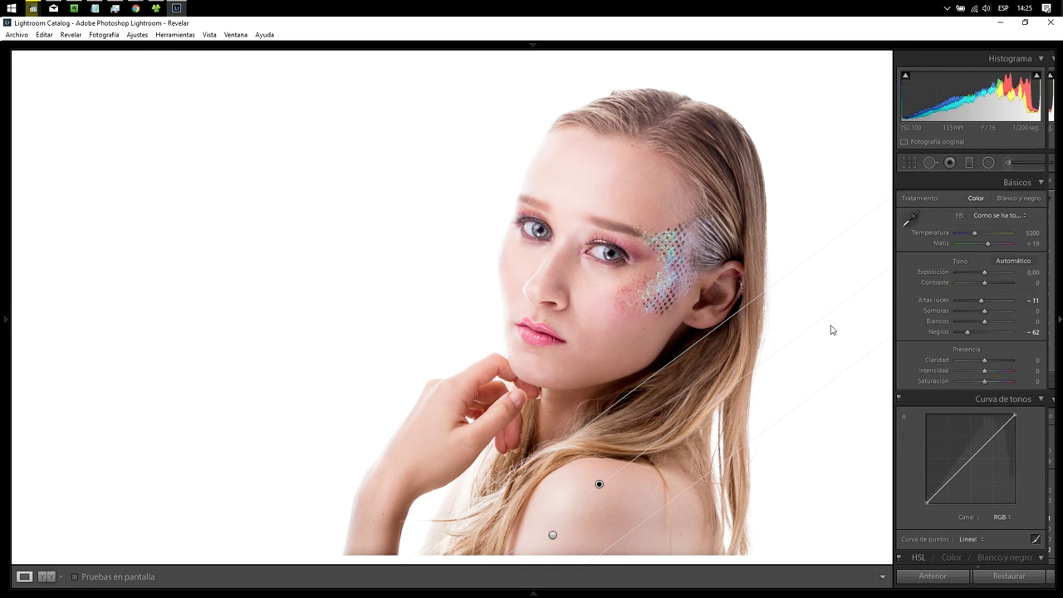
# Step: Reopen Spot Removal, raise the spot visualisation threshold, and inspect the face at close zoom
pyautogui.click(930, 163)
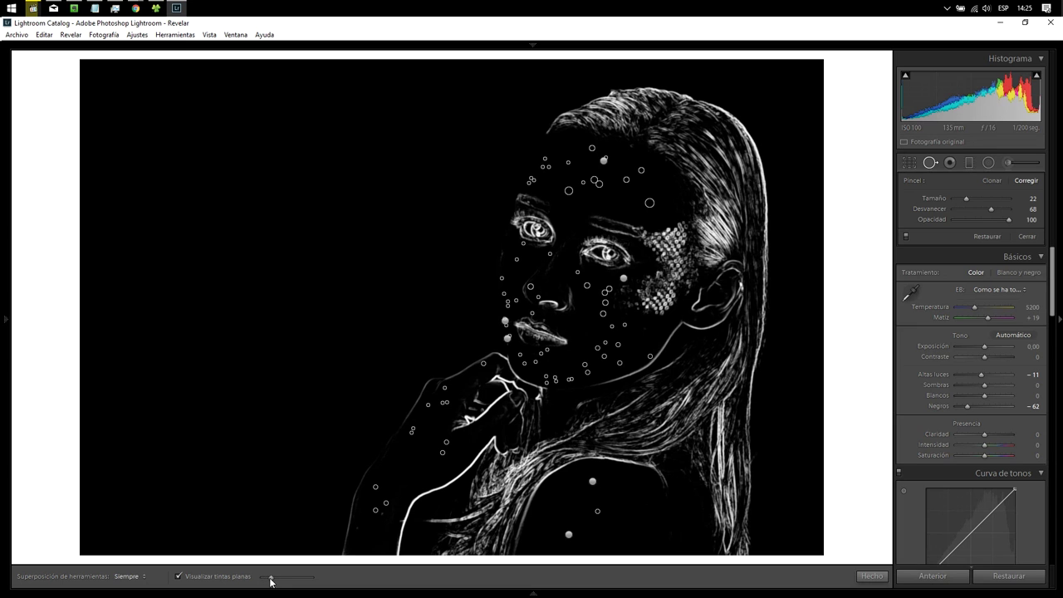
pyautogui.moveTo(275, 582); pyautogui.dragTo(285, 582)
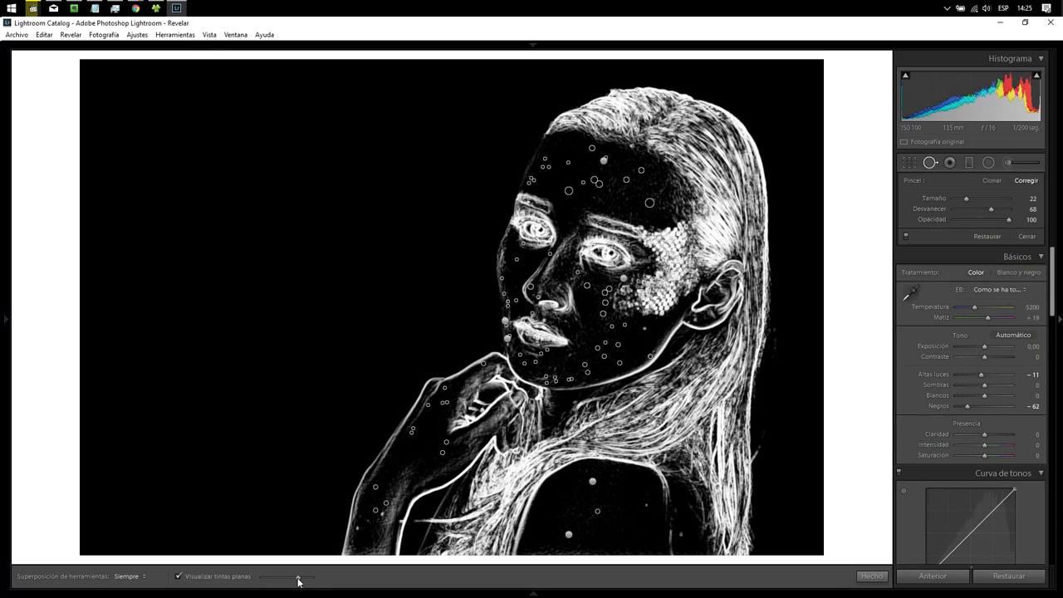
pyautogui.moveTo(305, 582); pyautogui.dragTo(315, 582)
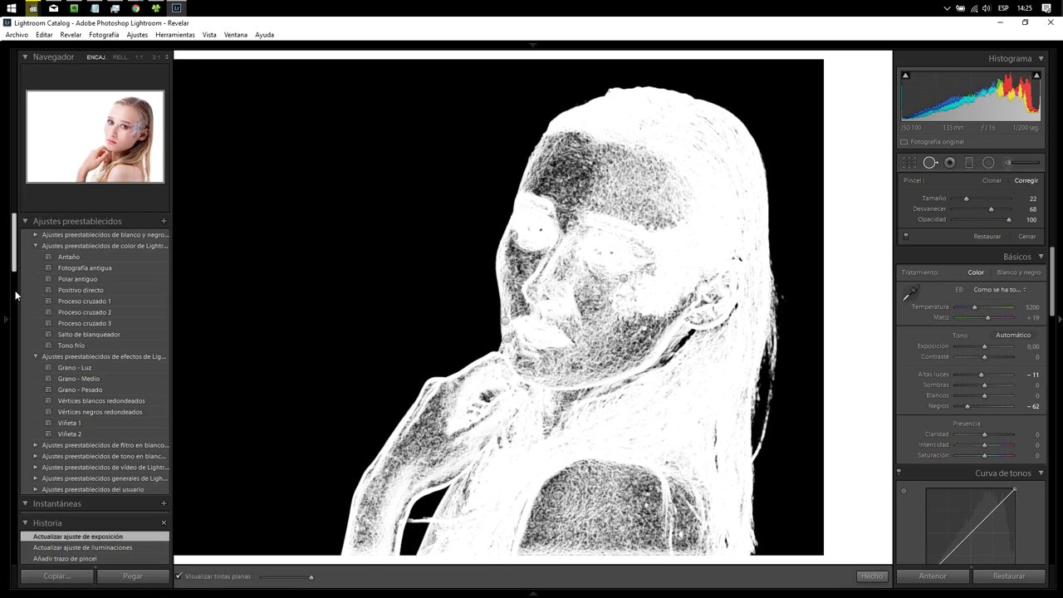
pyautogui.click(64, 143)
pyautogui.moveTo(63, 137)
pyautogui.mouseDown()
pyautogui.moveTo(15, 176)
pyautogui.moveTo(48, 101)
pyautogui.moveTo(154, 108)
pyautogui.moveTo(153, 191)
pyautogui.mouseUp()
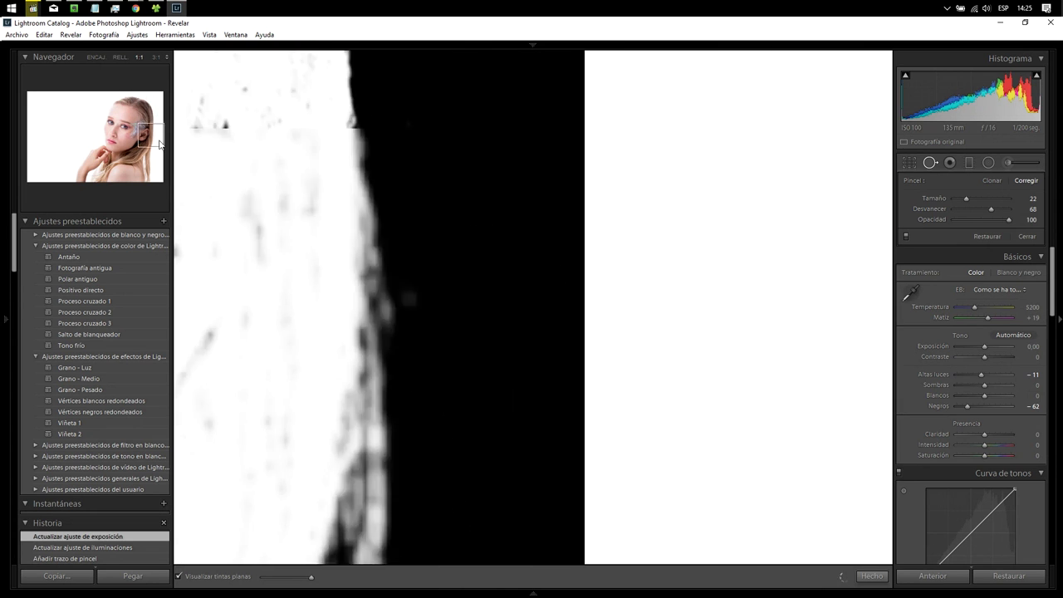
pyautogui.moveTo(108, 179)
pyautogui.mouseDown()
pyautogui.moveTo(76, 183)
pyautogui.moveTo(43, 169)
pyautogui.mouseUp()
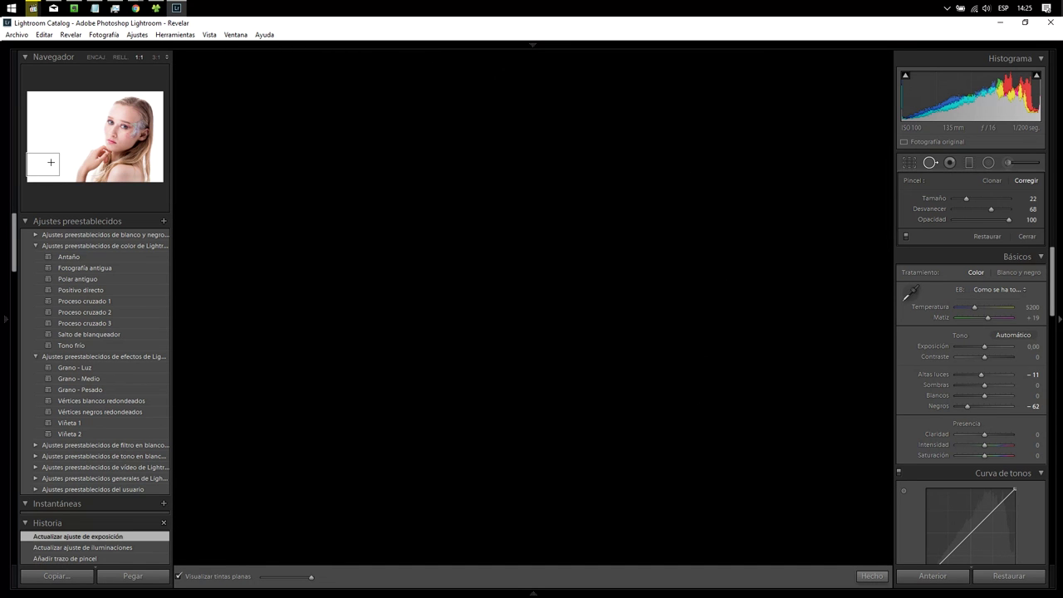
# Step: Fit the photo, hide the side panels, turn off spot visualisation, and close Spot Removal
pyautogui.press('z')
pyautogui.press('F7')
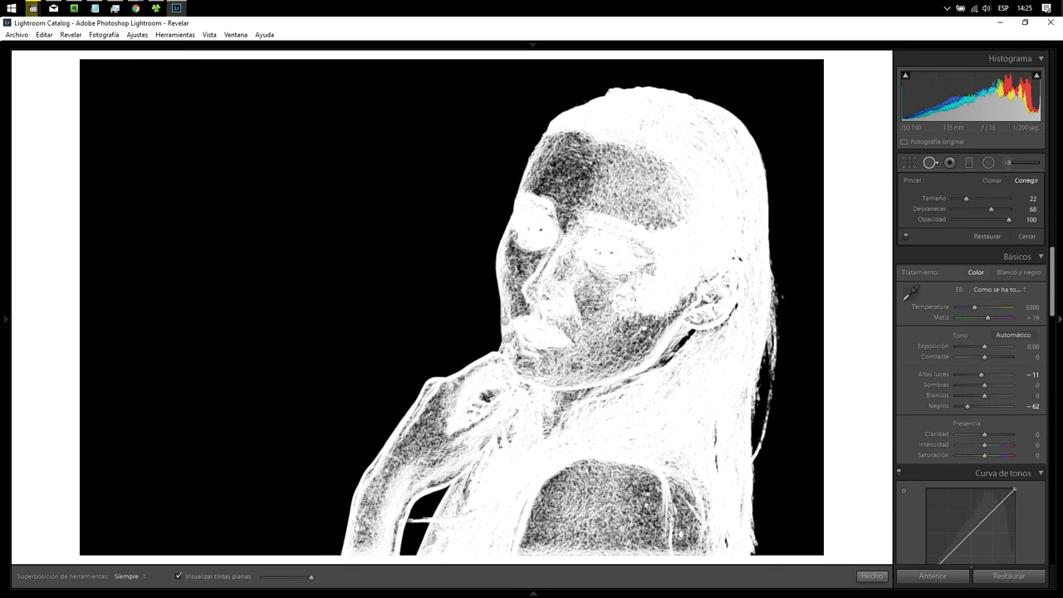
pyautogui.click(177, 576)
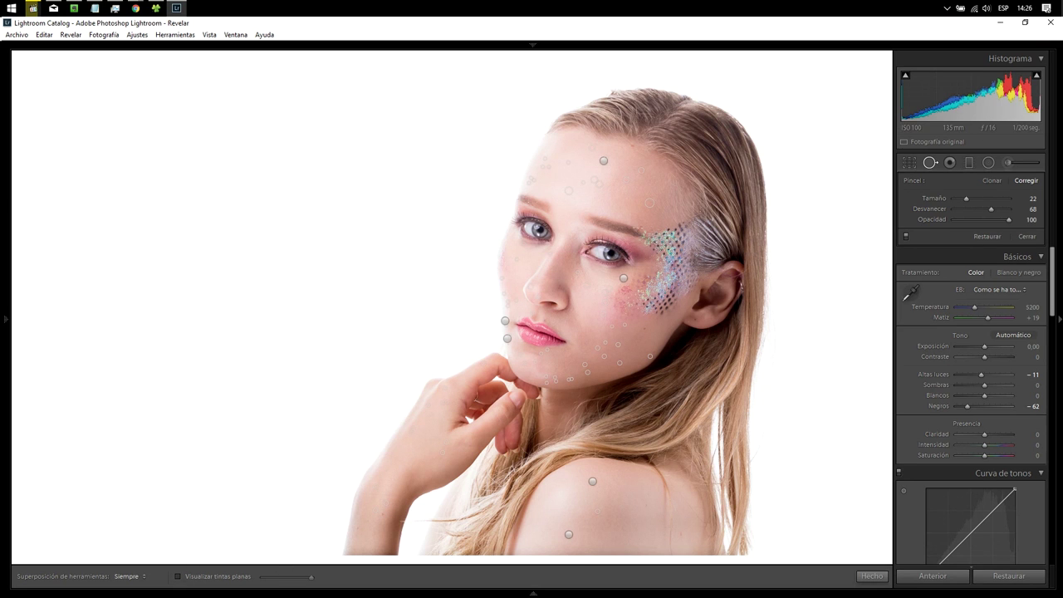
pyautogui.press('q')
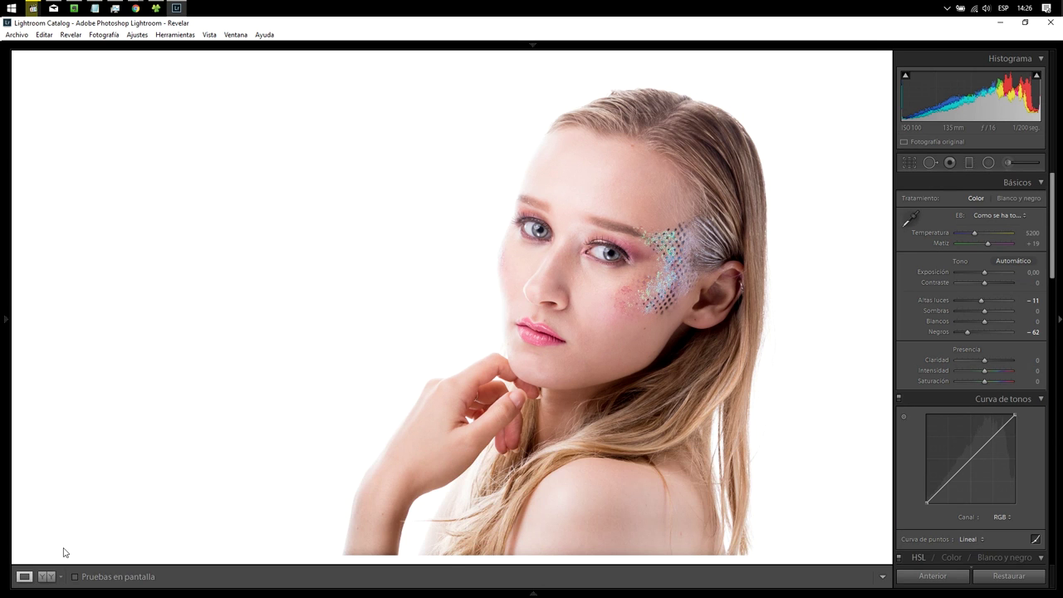
# Step: Show a left/right split before/after comparison with panels hidden, zoomed in on the eyes
pyautogui.click(45, 576)
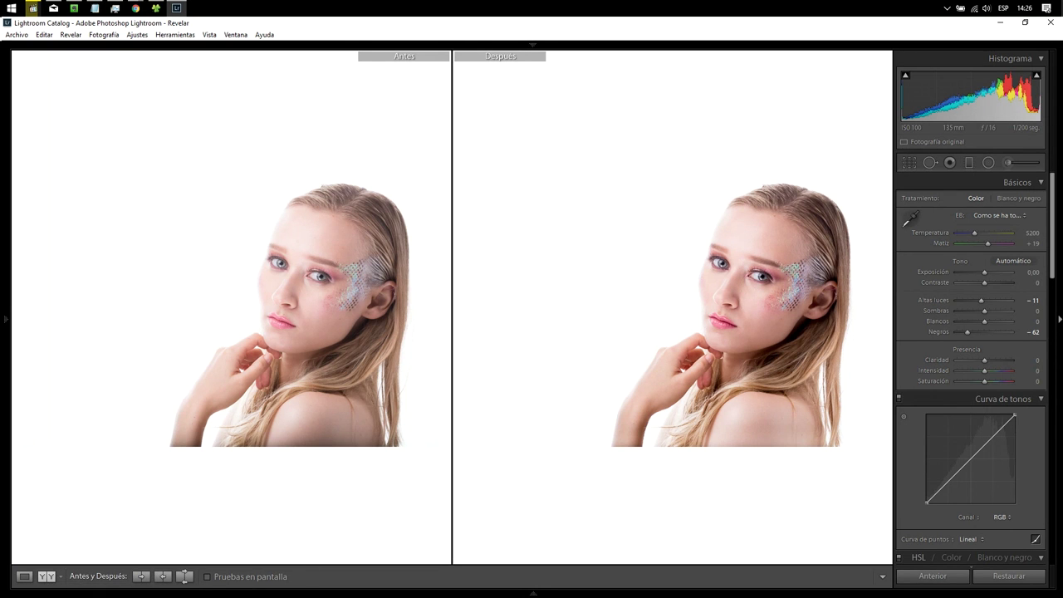
pyautogui.press('Tab')
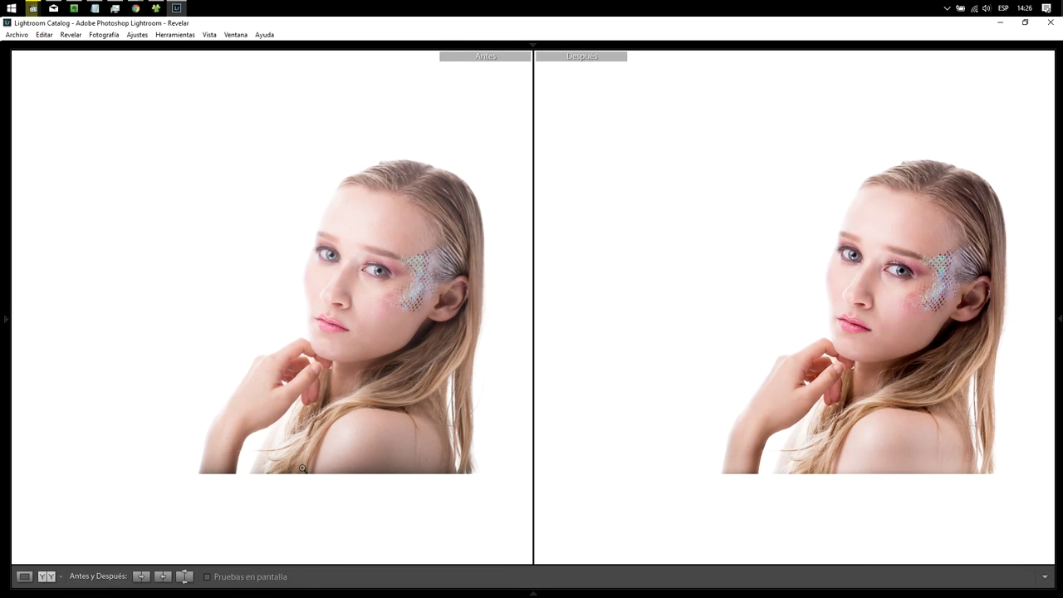
pyautogui.click(45, 577)
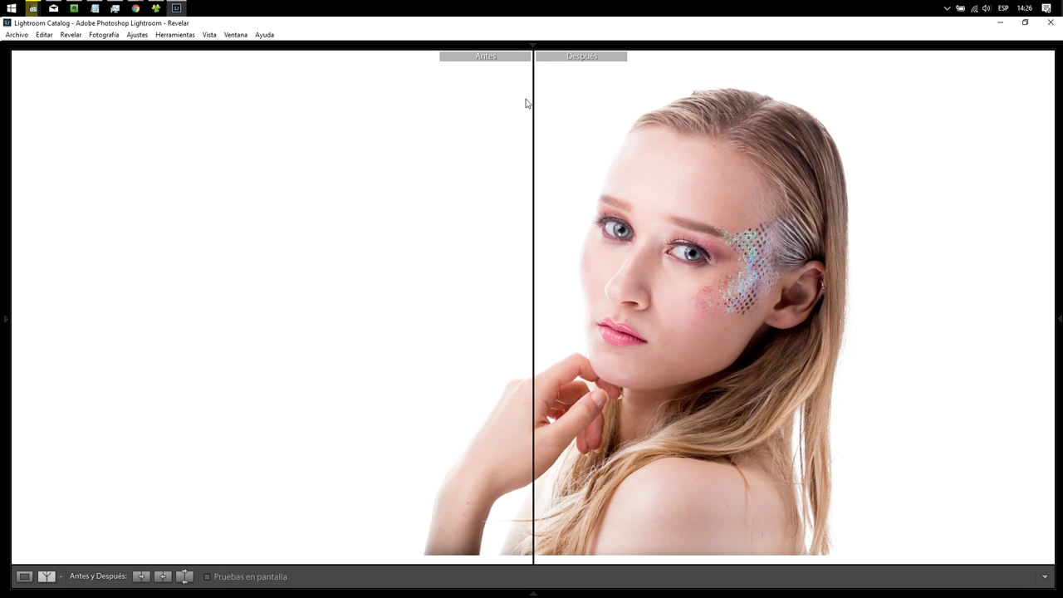
pyautogui.click(654, 211)
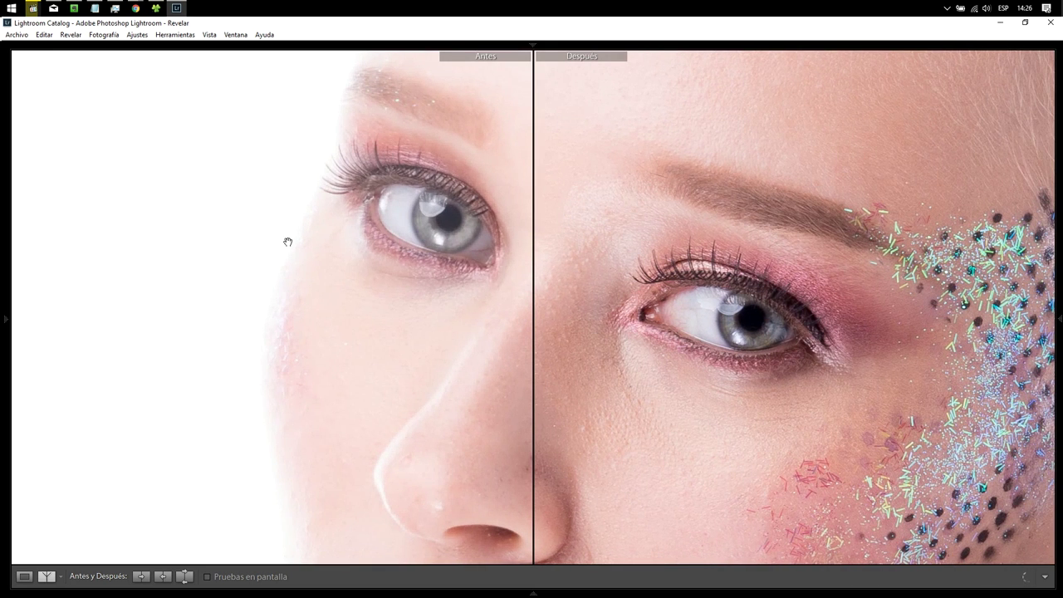
# Step: Pan the close-up across the eyes, cheek glitter and nose, then zoom back out
pyautogui.moveTo(308, 296); pyautogui.dragTo(285, 326)
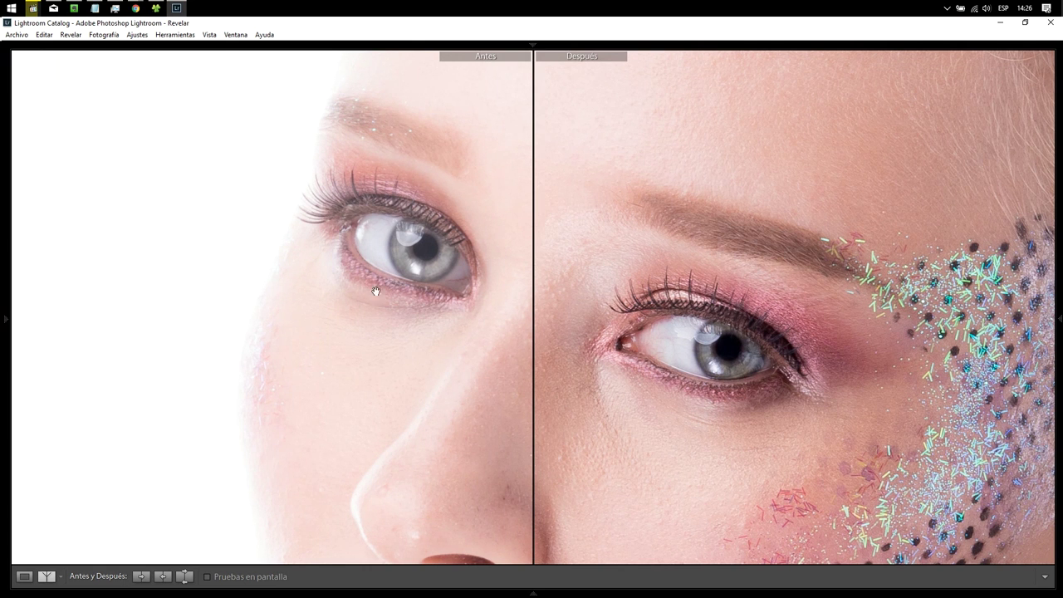
pyautogui.moveTo(745, 446); pyautogui.dragTo(576, 433)
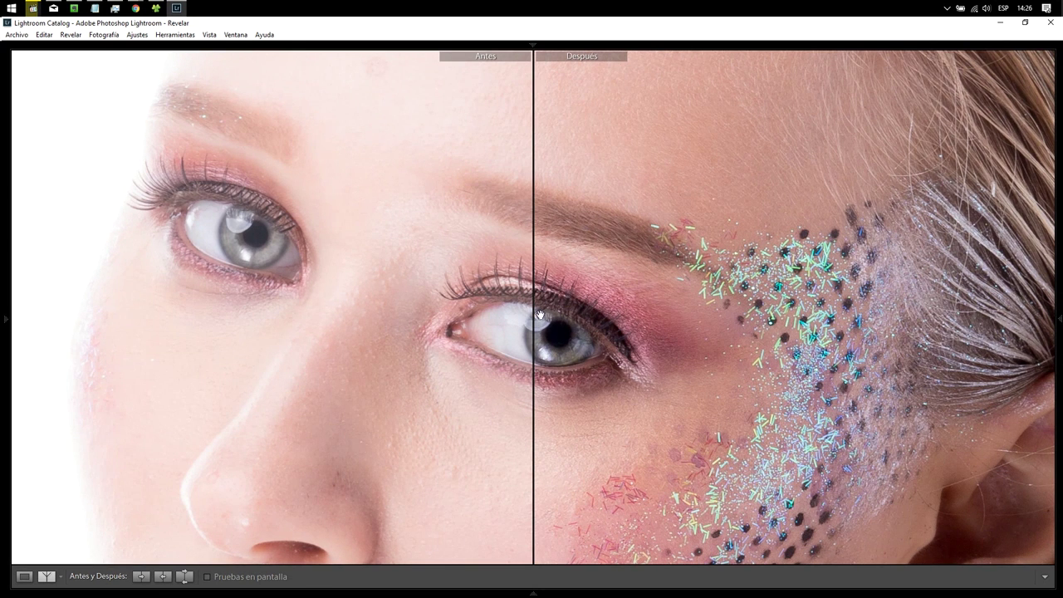
pyautogui.moveTo(586, 362); pyautogui.dragTo(557, 369)
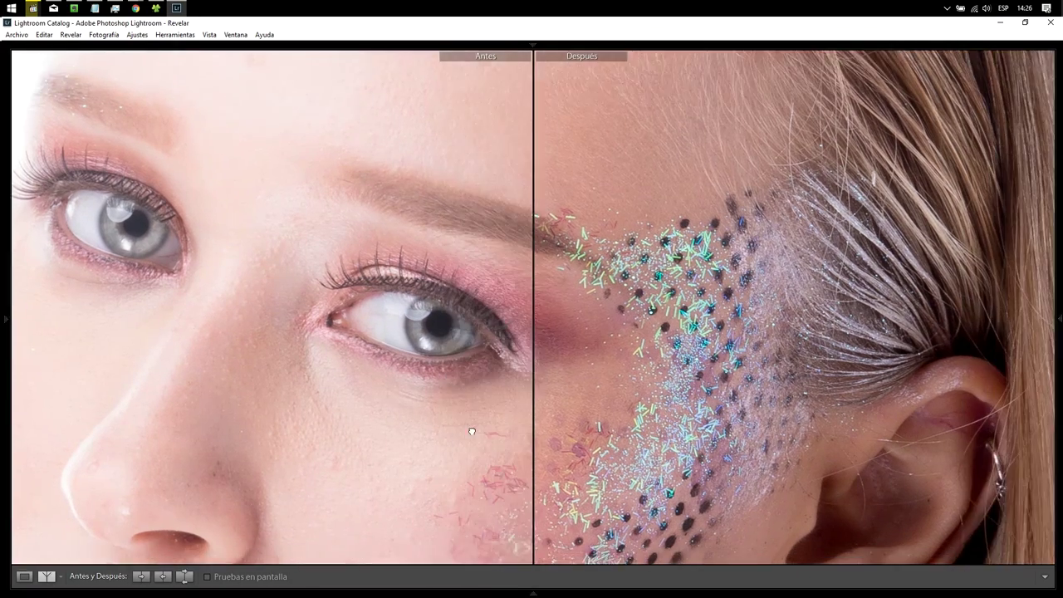
pyautogui.moveTo(618, 459); pyautogui.dragTo(394, 445)
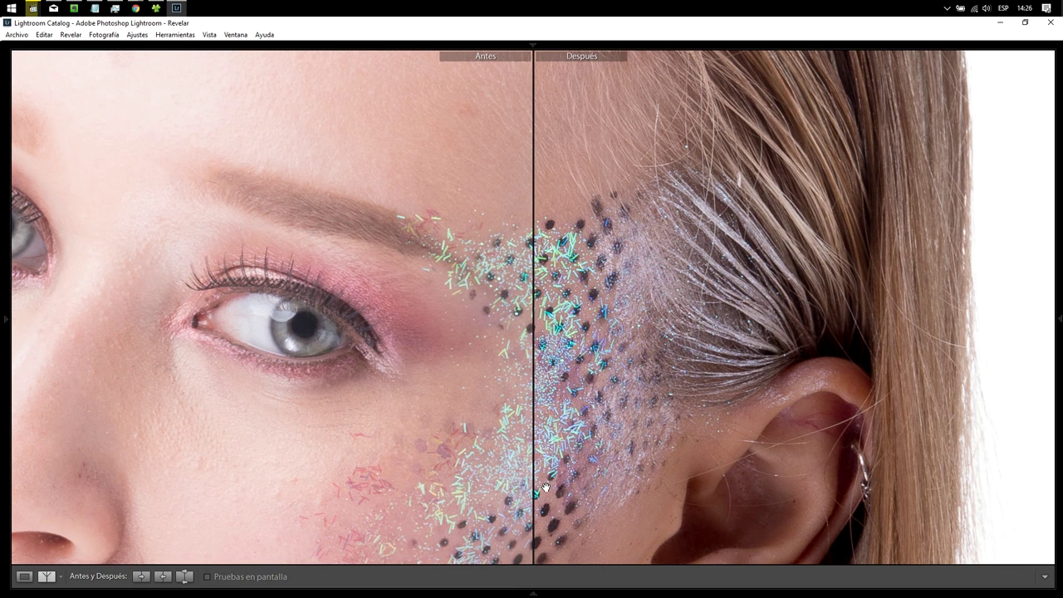
pyautogui.moveTo(457, 485)
pyautogui.mouseDown()
pyautogui.moveTo(612, 460)
pyautogui.moveTo(735, 459)
pyautogui.mouseUp()
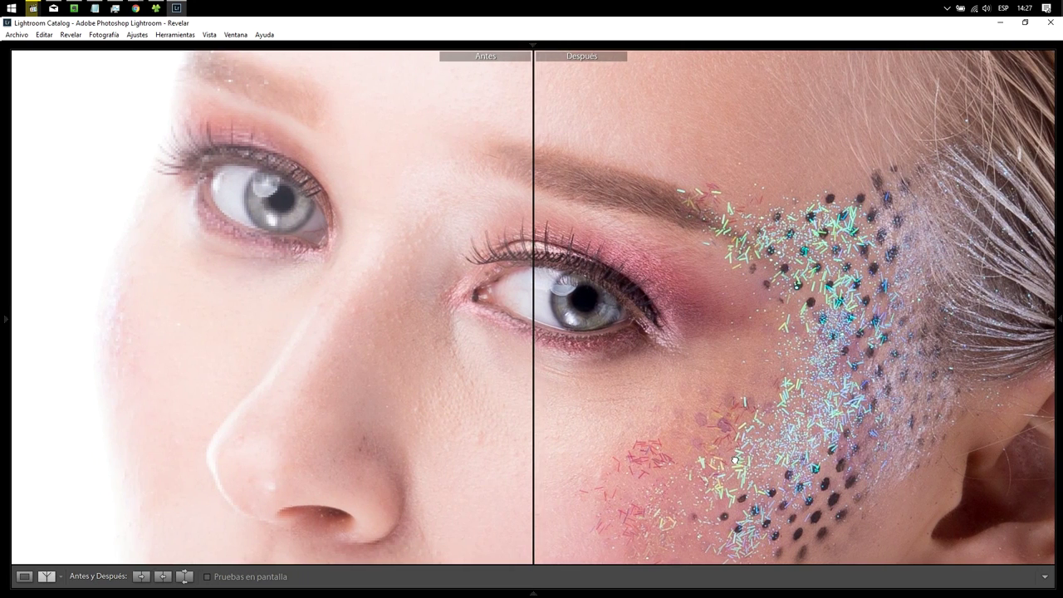
pyautogui.moveTo(735, 459); pyautogui.dragTo(800, 458)
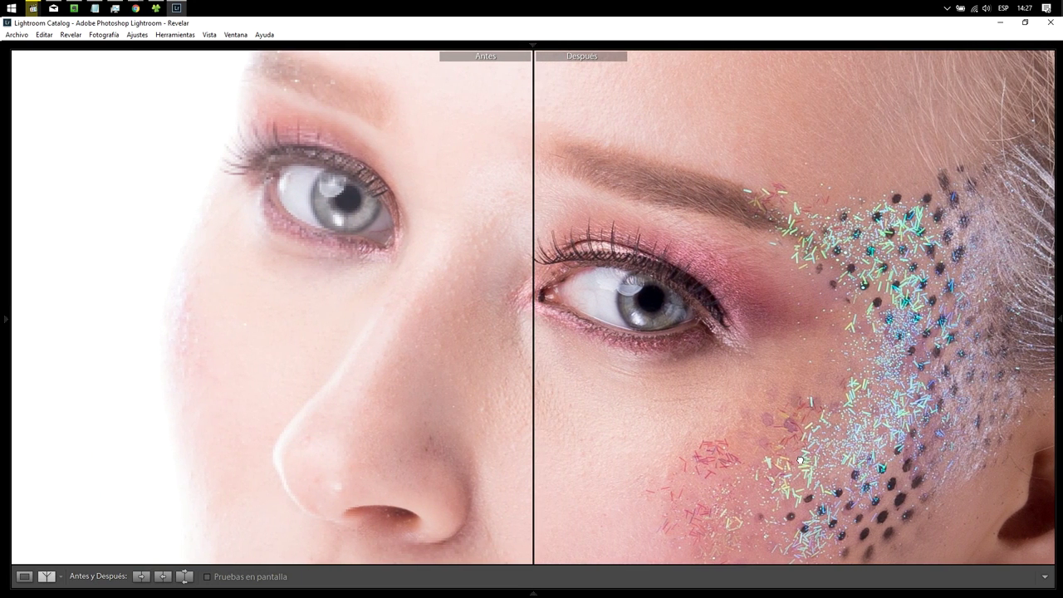
pyautogui.moveTo(634, 451)
pyautogui.mouseDown()
pyautogui.moveTo(852, 458)
pyautogui.moveTo(816, 462)
pyautogui.mouseUp()
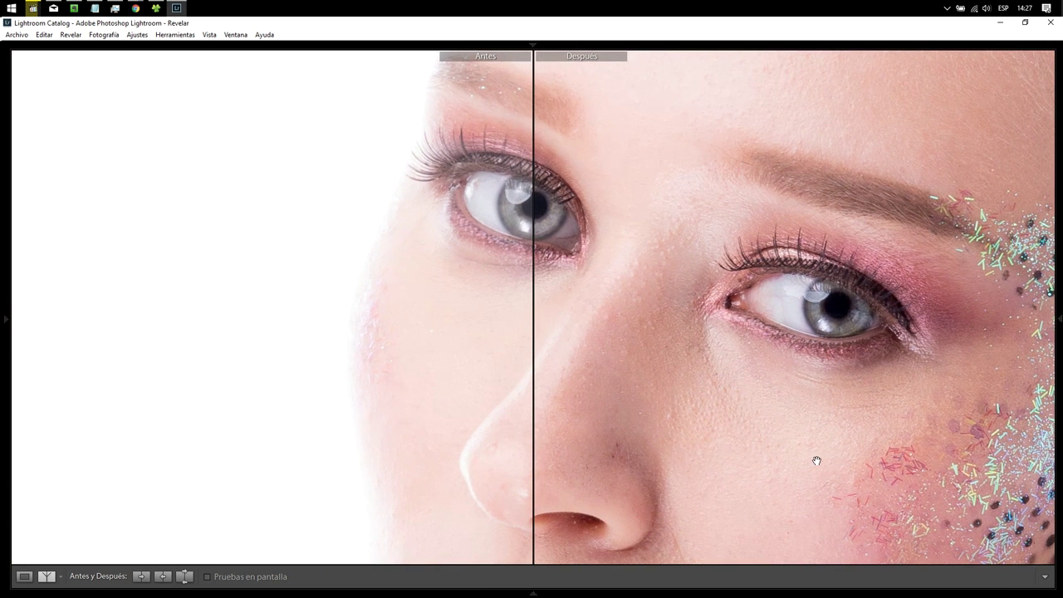
pyautogui.click(817, 461)
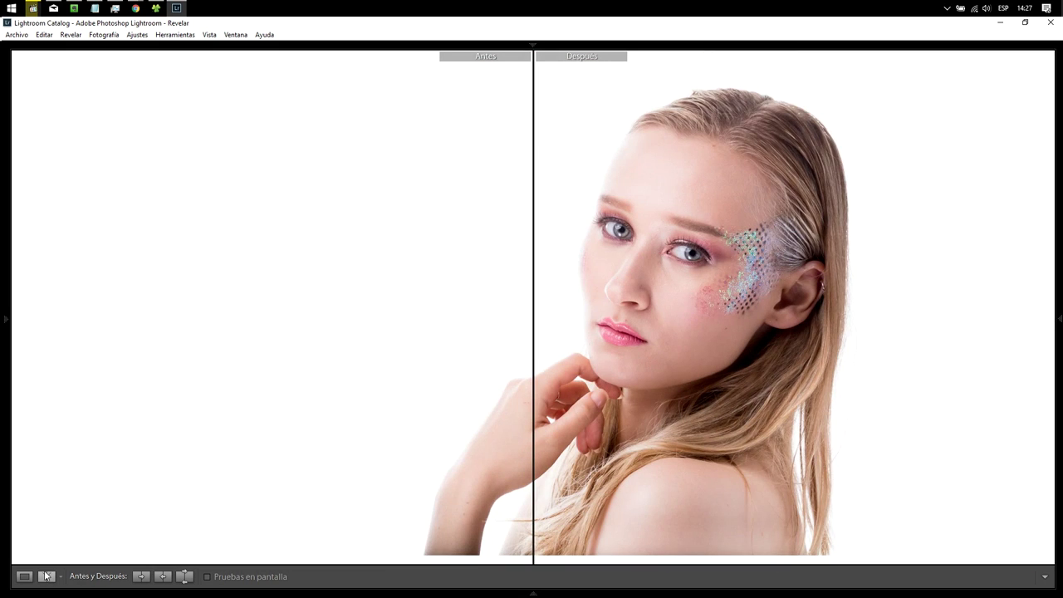
# Step: Switch to a top/bottom before/after split and inspect the eyes and forehead up close
pyautogui.click(46, 576)
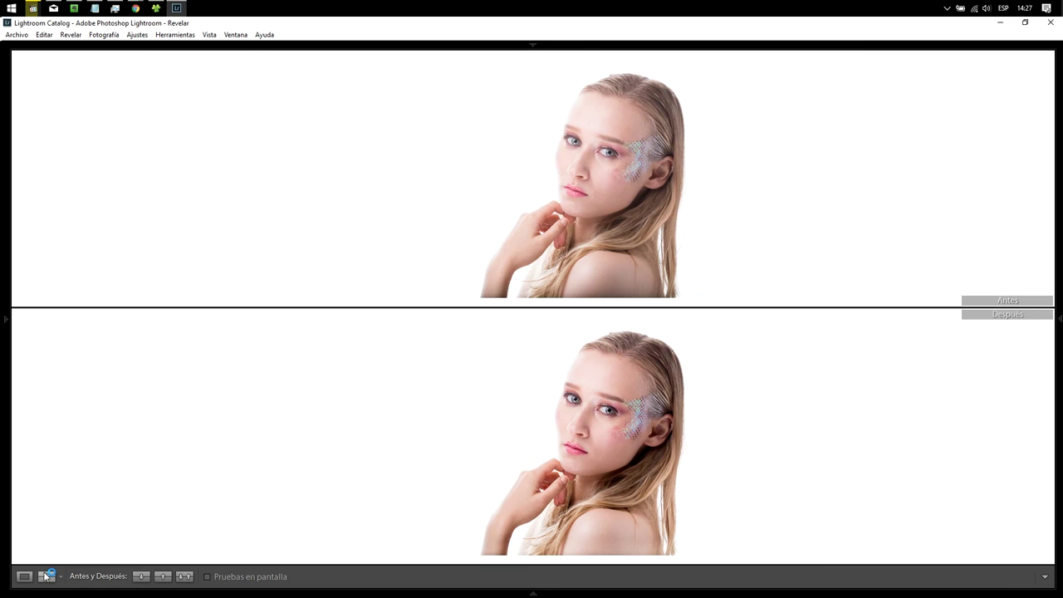
pyautogui.click(47, 575)
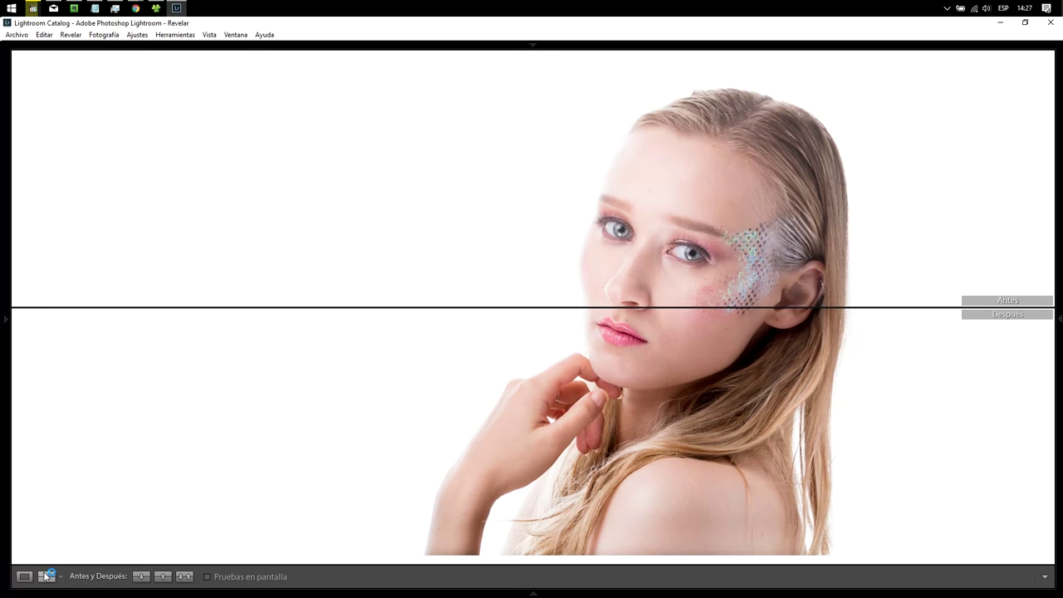
pyautogui.click(622, 415)
pyautogui.moveTo(763, 358); pyautogui.dragTo(743, 480)
pyautogui.moveTo(822, 356); pyautogui.dragTo(806, 551)
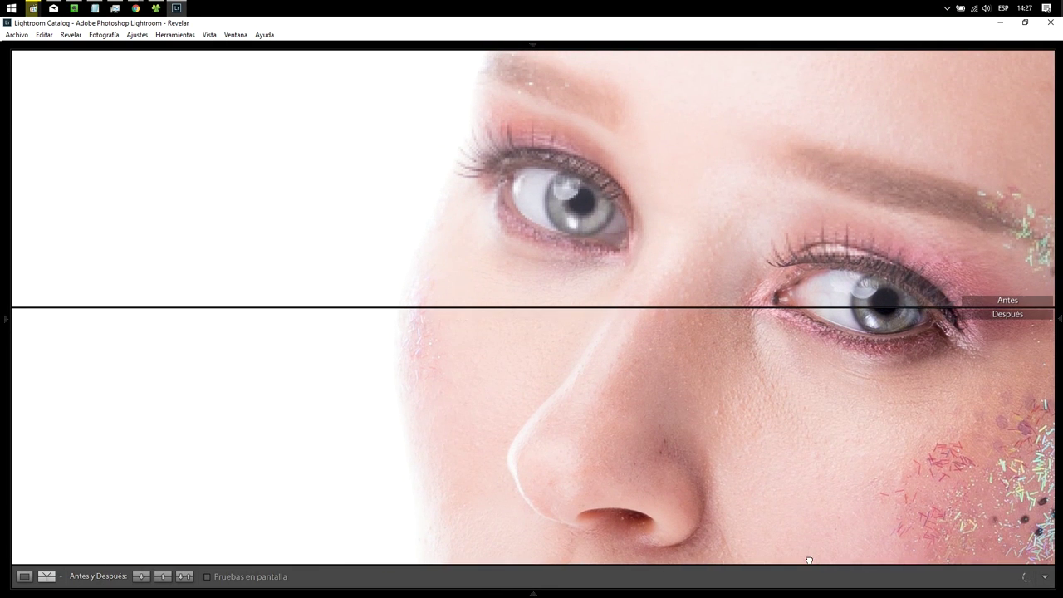
pyautogui.moveTo(857, 382); pyautogui.dragTo(823, 572)
pyautogui.moveTo(855, 372); pyautogui.dragTo(837, 465)
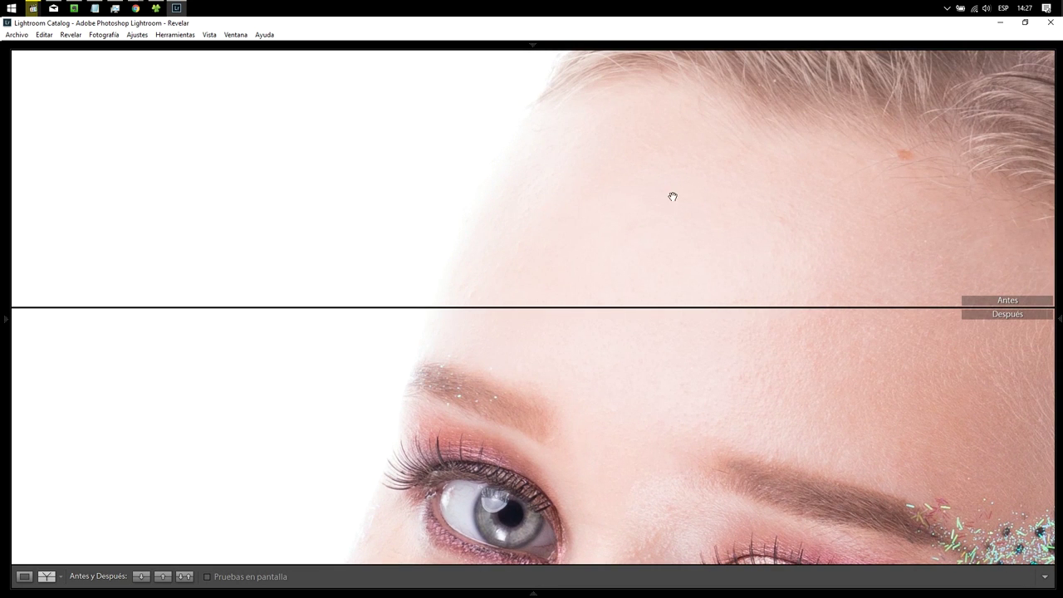
# Step: Zoom back out and return to viewing only the edited portrait in Loupe view
pyautogui.click(756, 363)
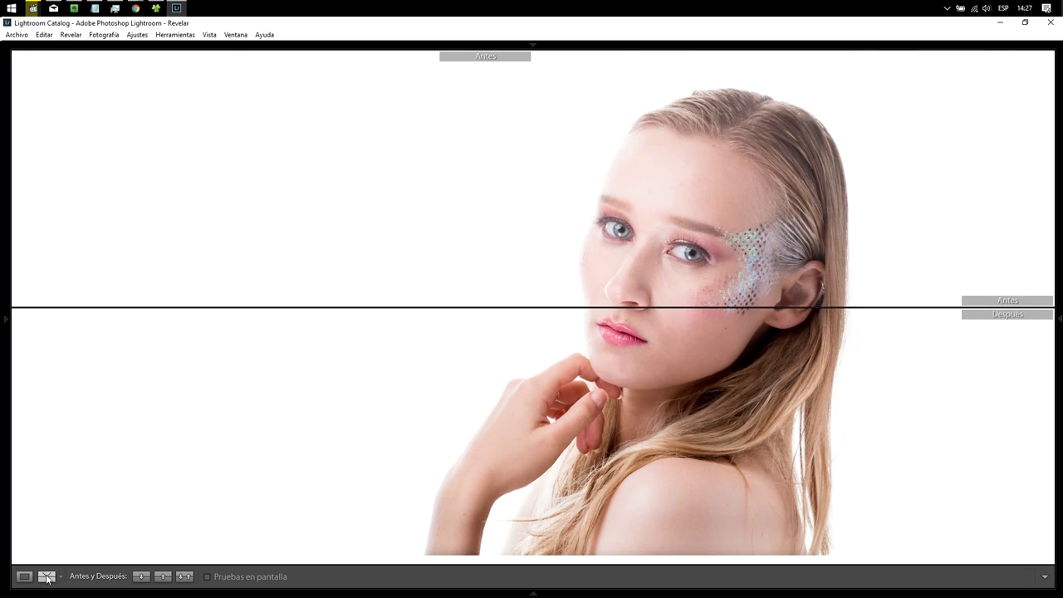
pyautogui.click(46, 575)
pyautogui.click(24, 576)
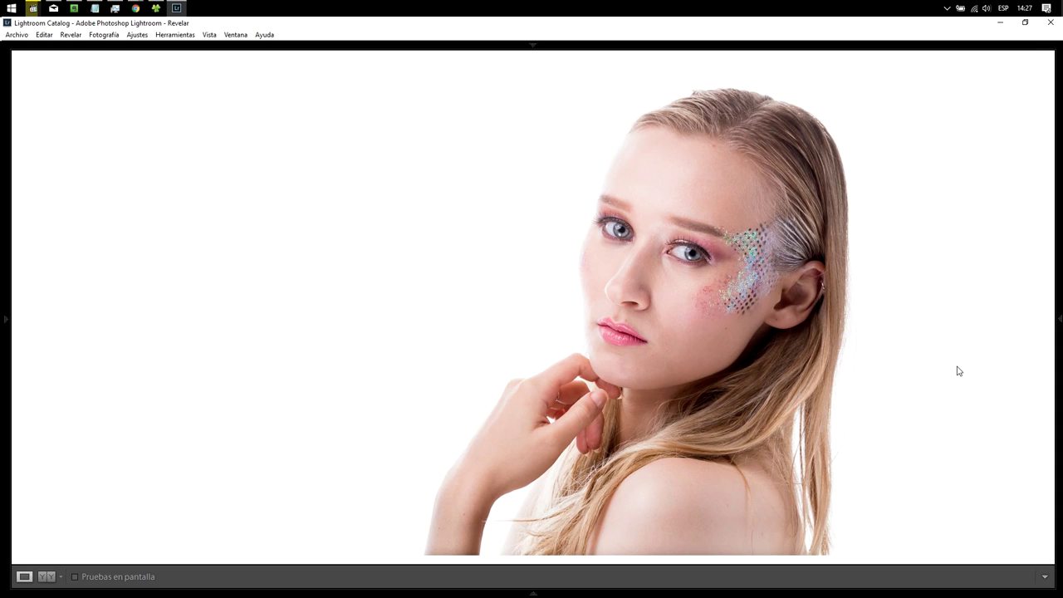
# Step: Show the finished portrait in full-screen preview against a white background
pyautogui.press('f')
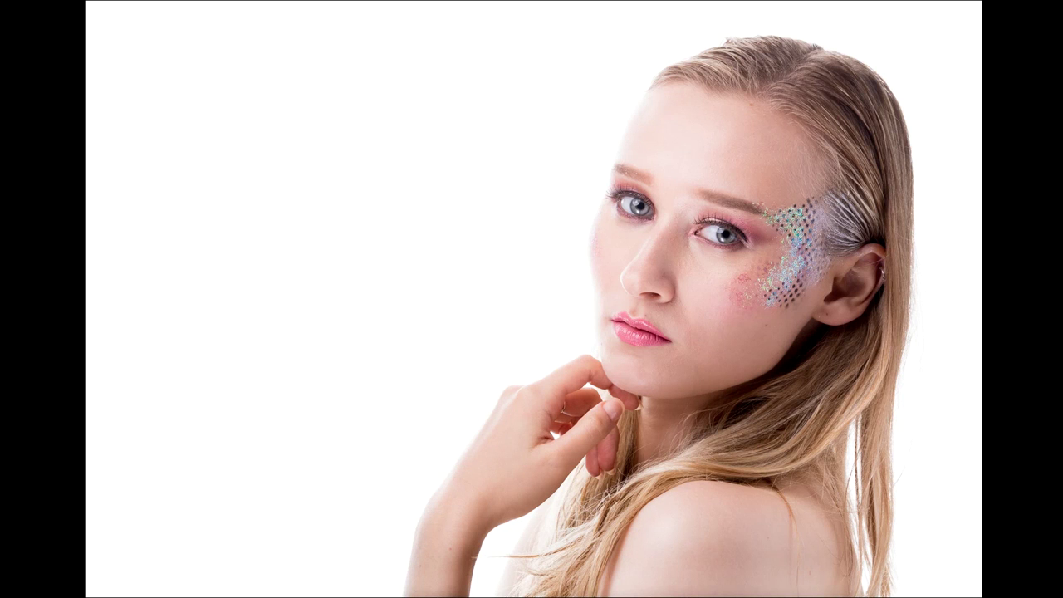
pyautogui.rightClick(1047, 360)
pyautogui.click(1036, 374)
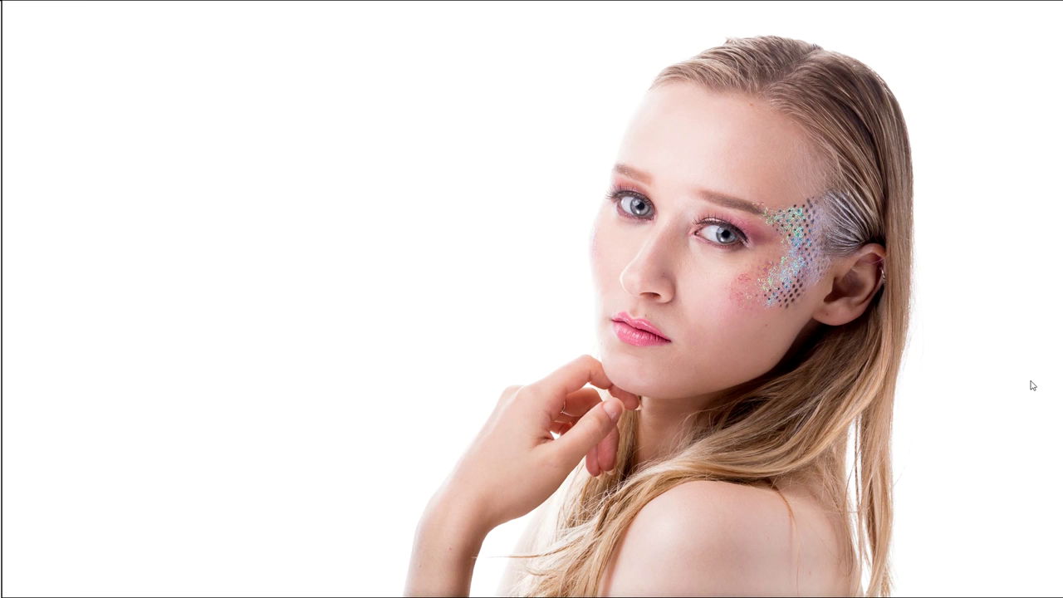